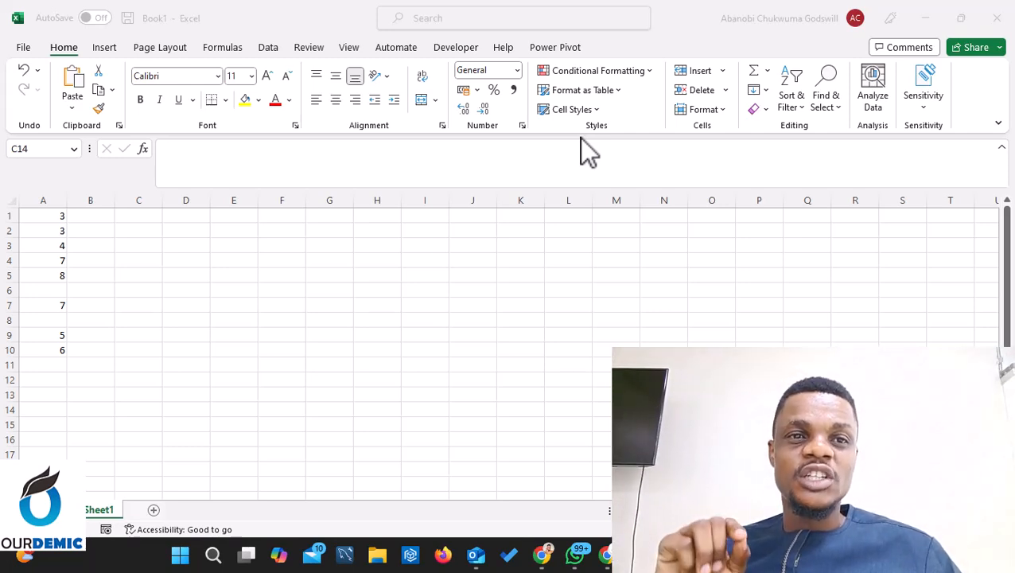
Step: Look through the function list and the categories in the Insert Function dialog, and close it without inserting a function
left_click(142, 148)
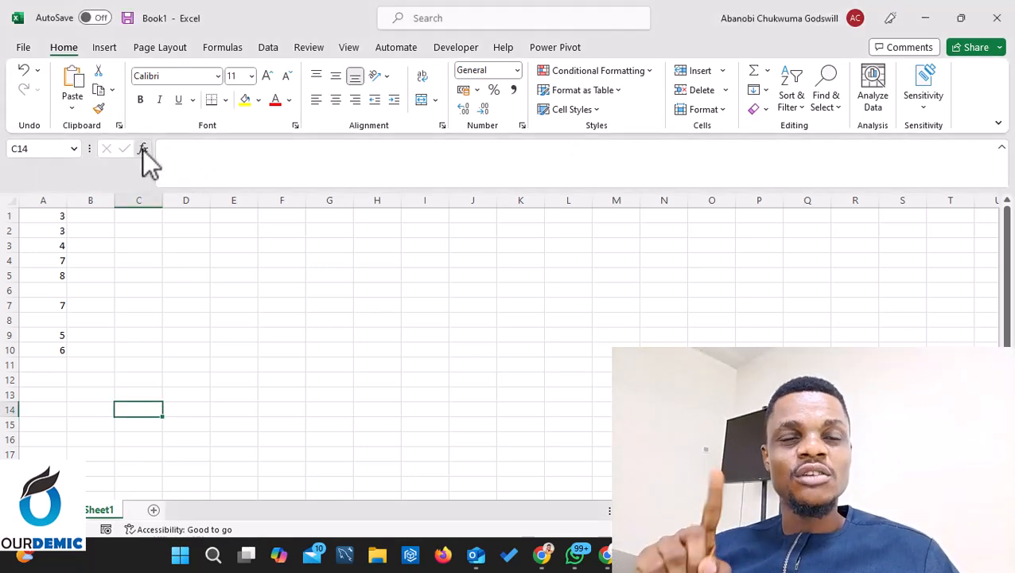
left_click(141, 149)
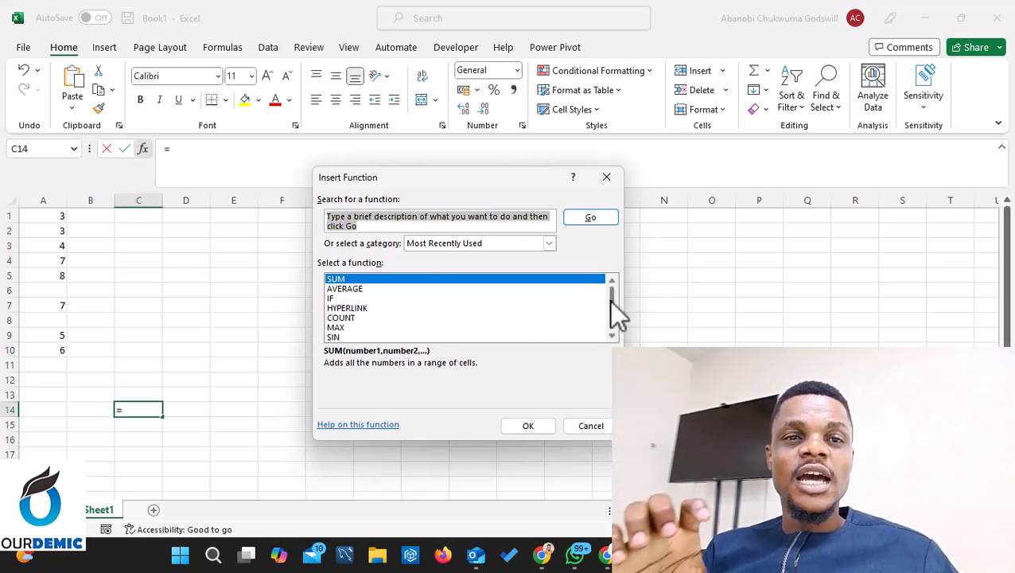
mouse_move(610, 300)
left_mouse_down()
mouse_move(608, 336)
mouse_move(609, 294)
left_mouse_up()
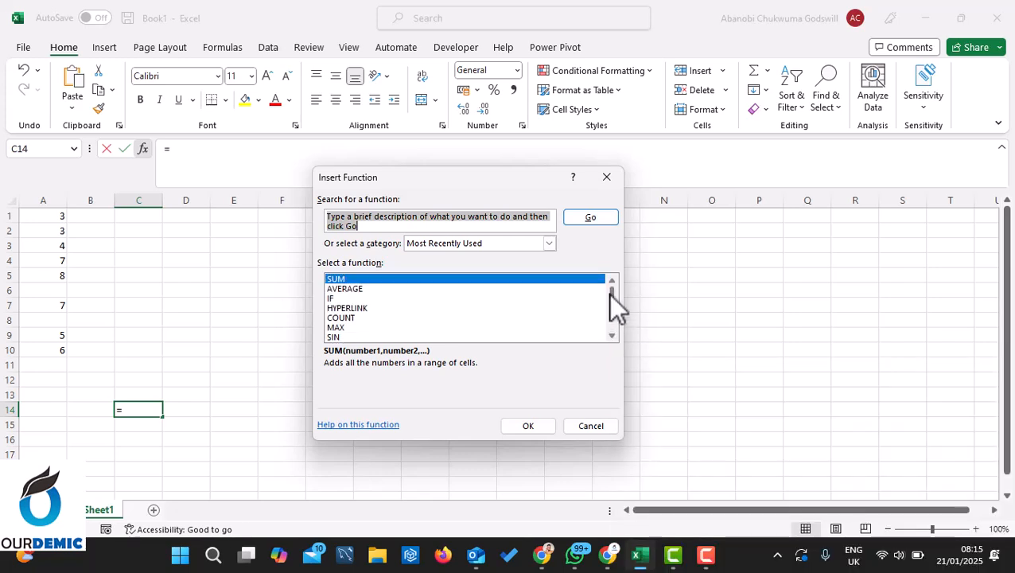
left_click(548, 243)
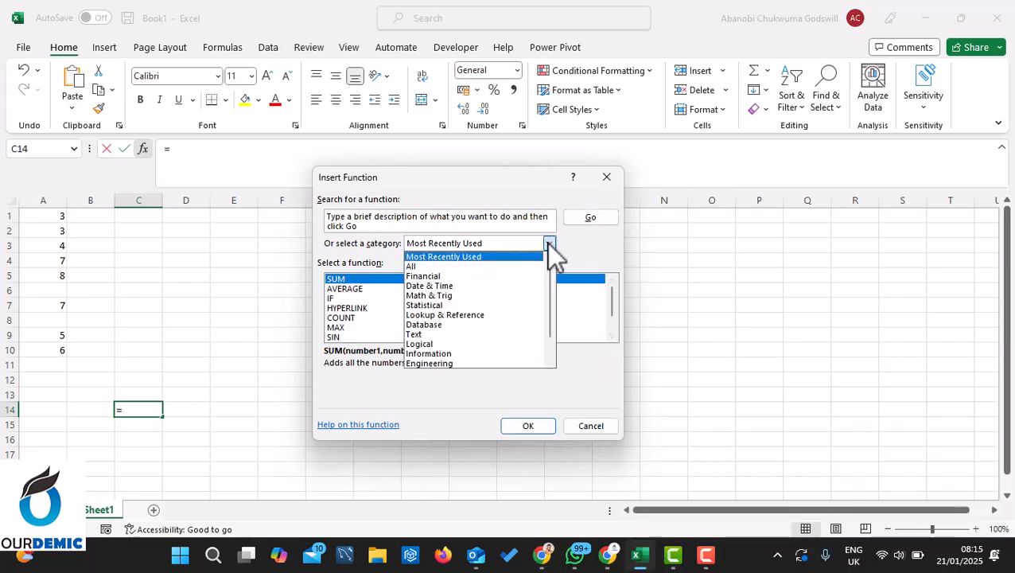
left_click(586, 257)
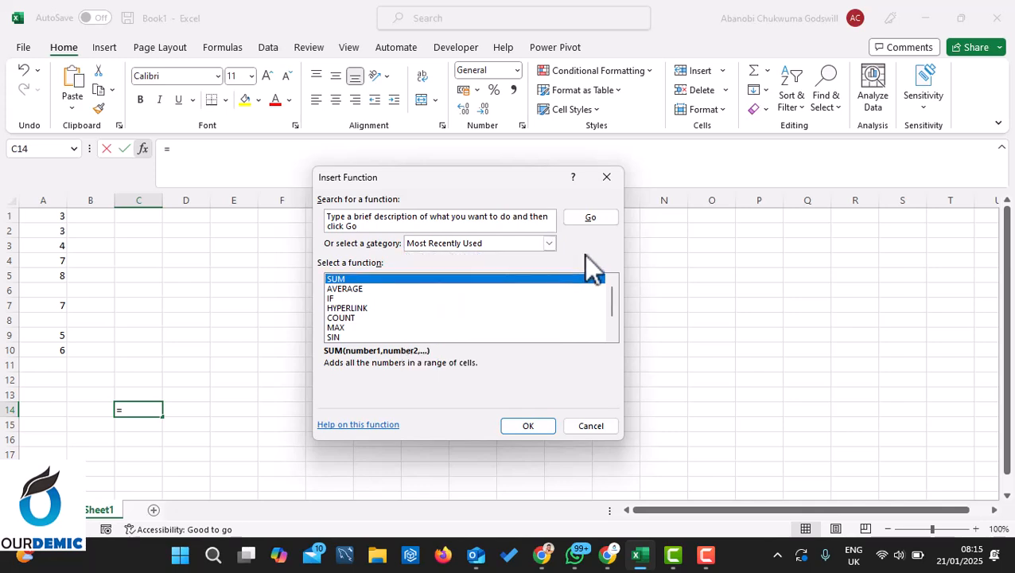
left_click(590, 426)
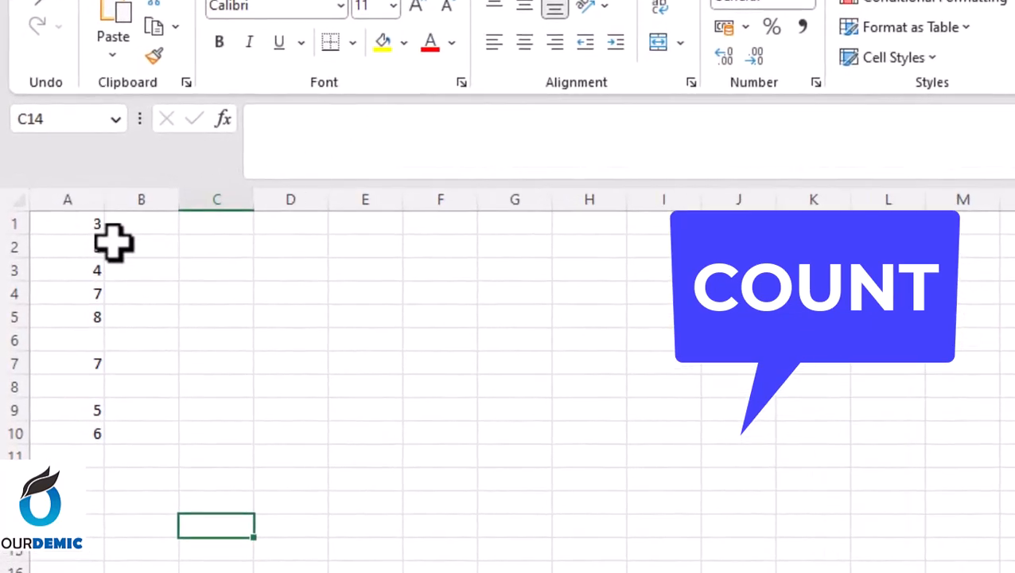
Step: Enter the formula =COUNT(A1:A10) in cell C1 to count the cells containing numbers
left_click(104, 223)
left_click(229, 226)
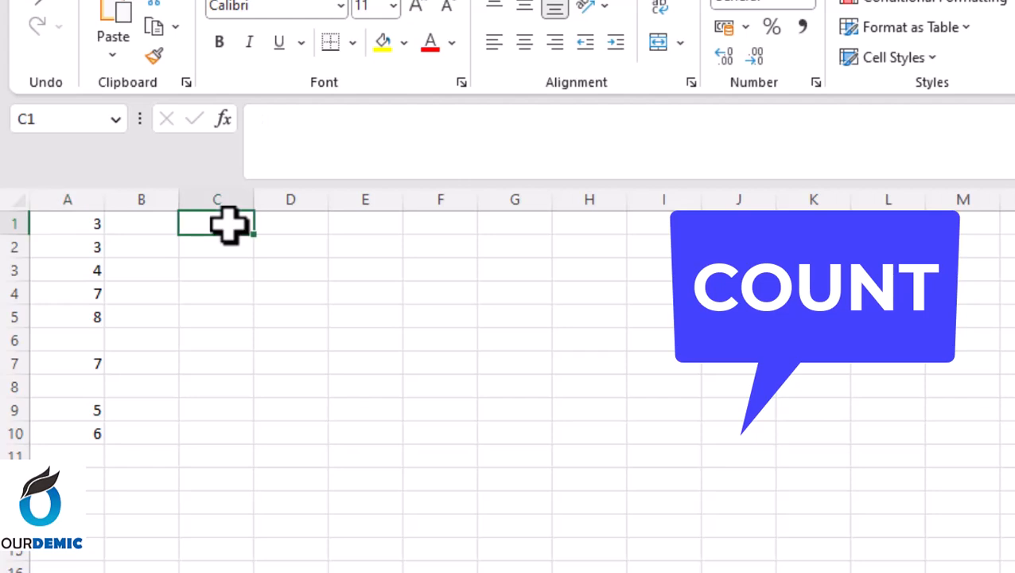
type("=")
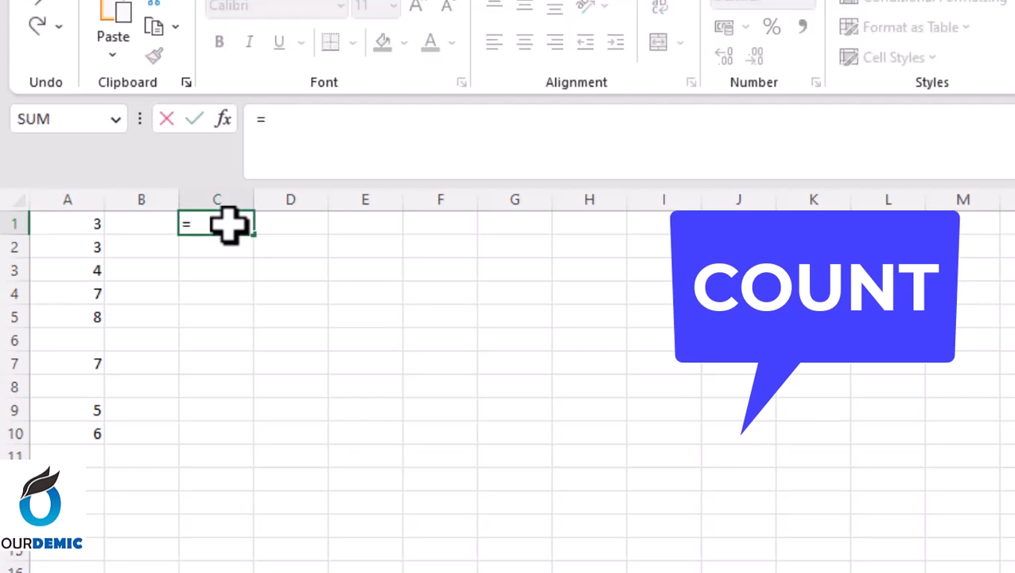
type("c")
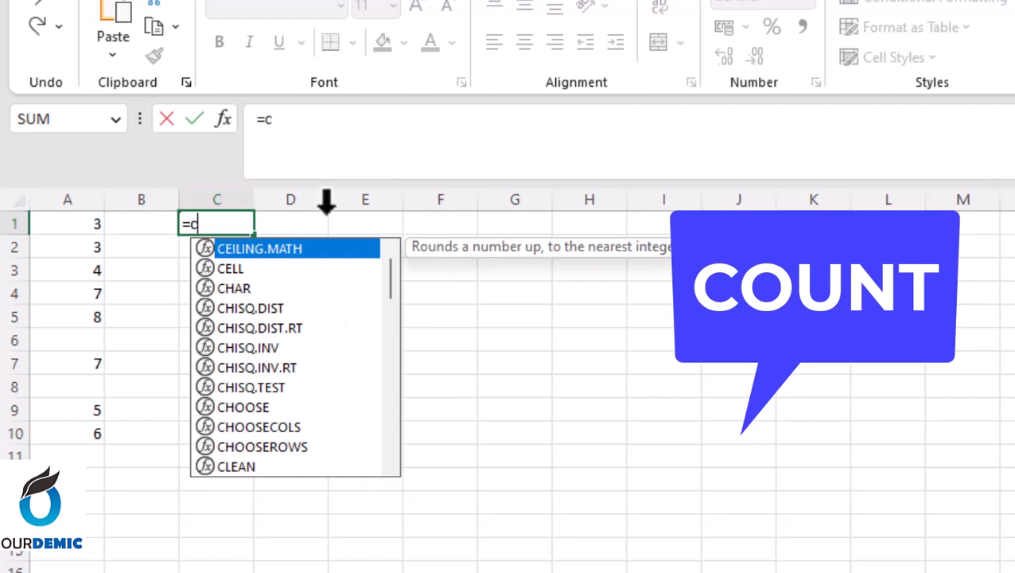
scroll(254, 403, "down", 3)
scroll(253, 404, "up", 1)
scroll(263, 430, "up", 3)
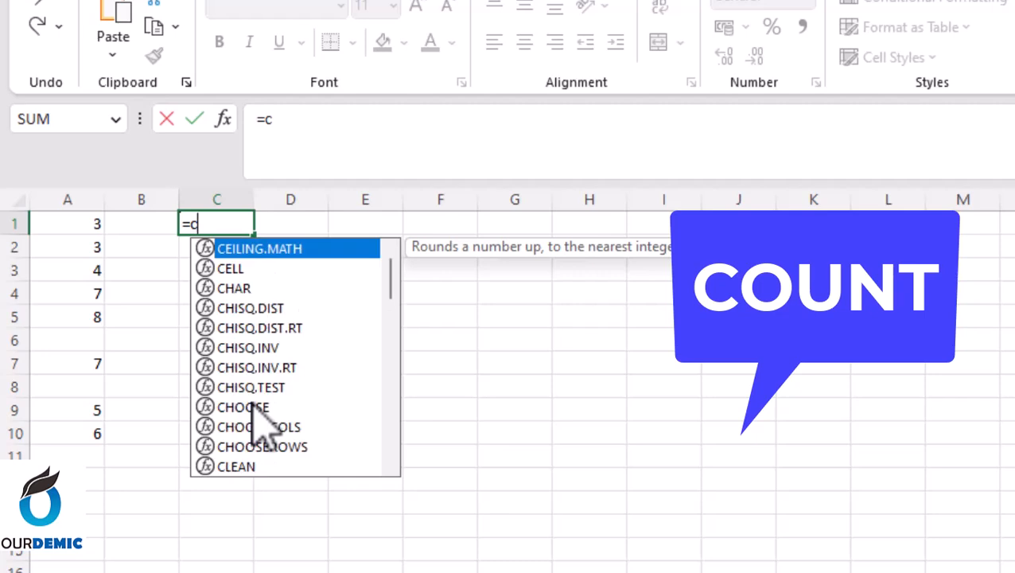
type("ou")
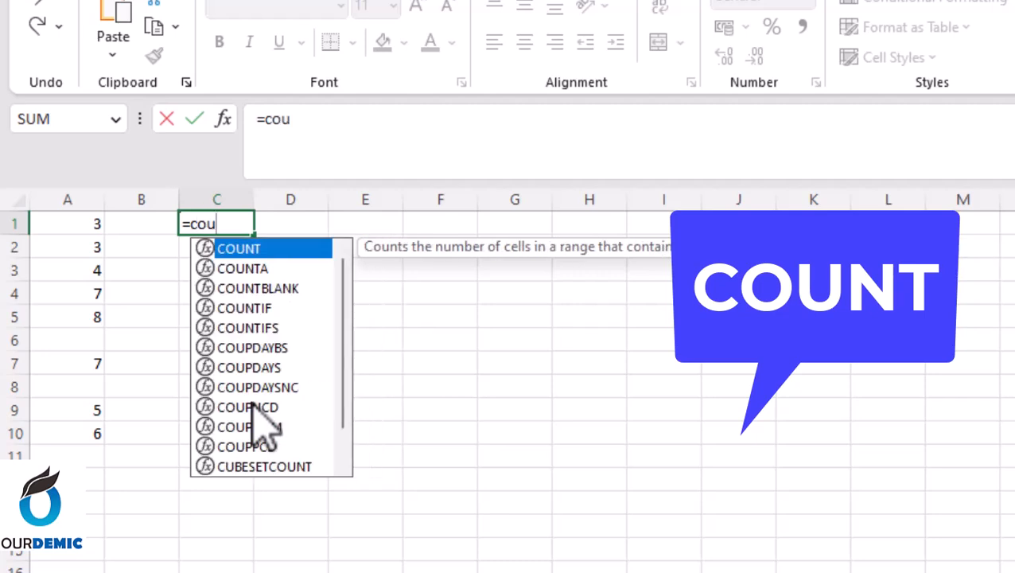
key("Tab")
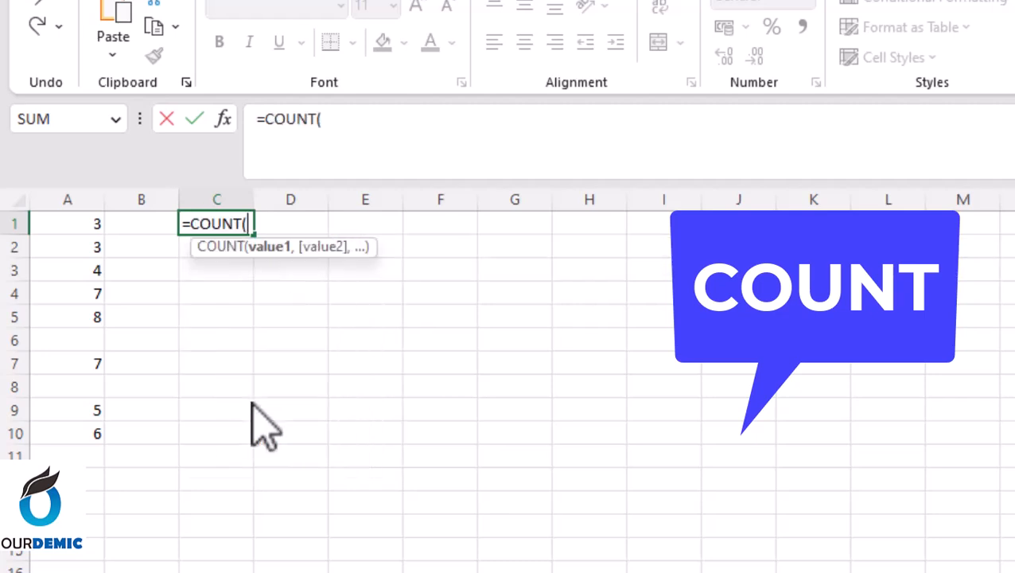
left_click(94, 224)
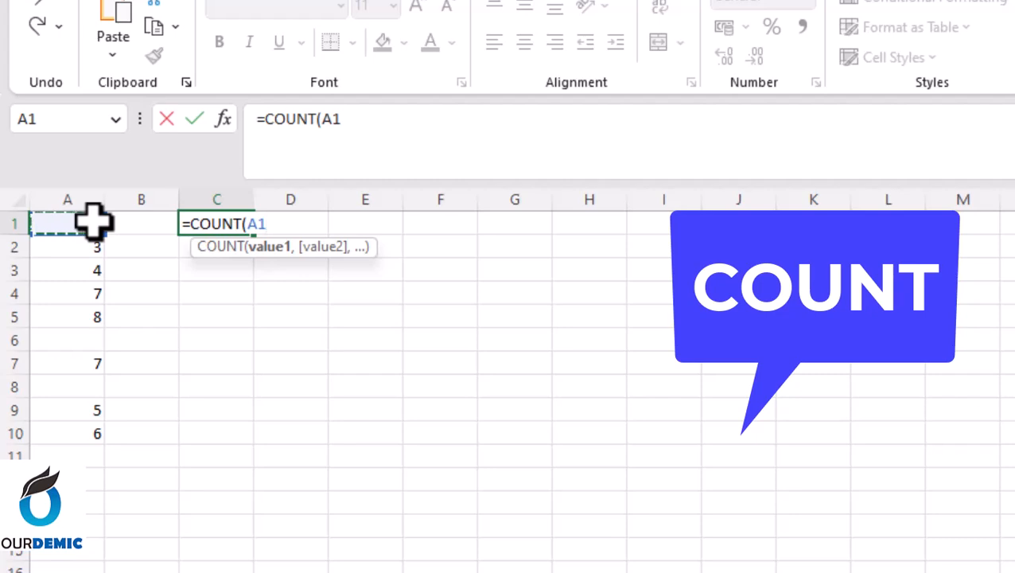
left_click_drag(94, 222, 94, 245)
key("shift+Down")
key("shift+Down")
key("shift+Down")
key("shift+Down")
key("shift+Down")
key("shift+Down")
key("shift+Down")
key("shift+Down")
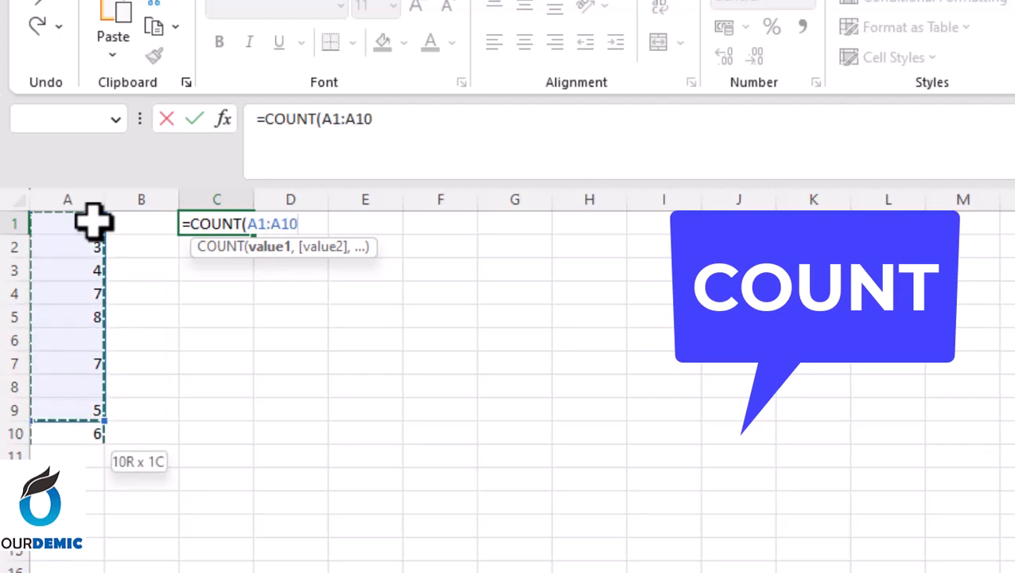
type(")")
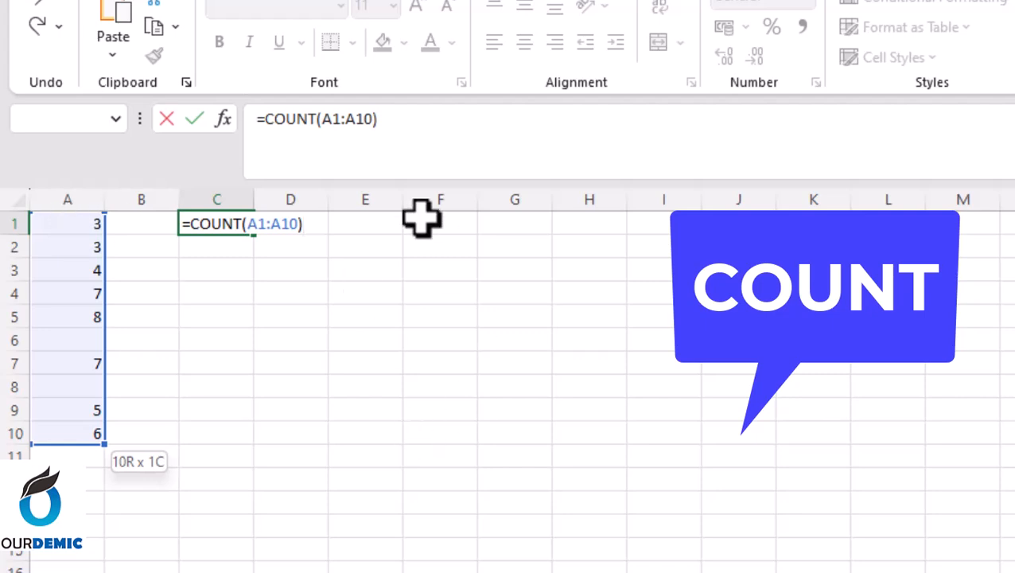
key("Return")
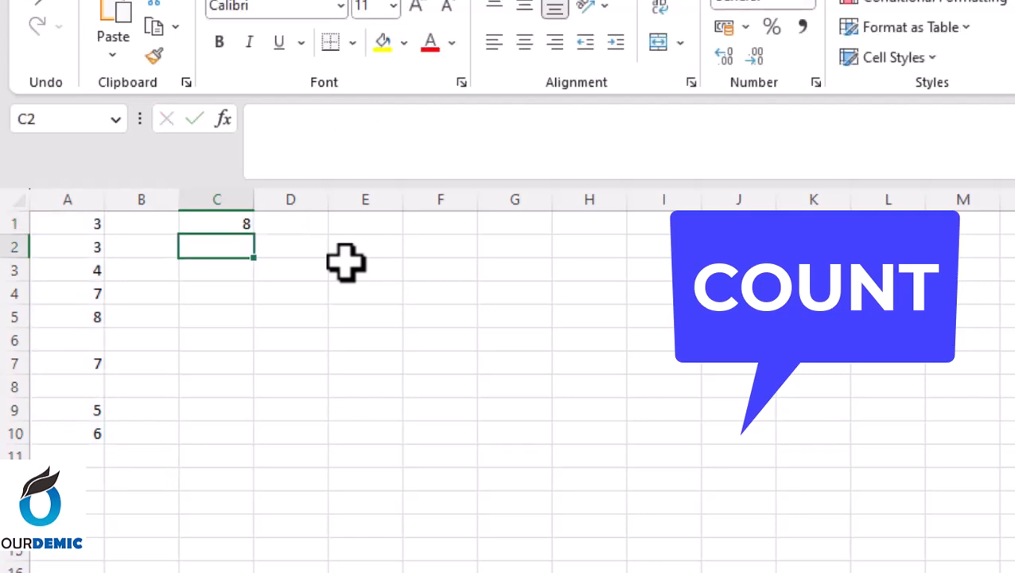
Step: Check the COUNT formula in C1 against each filled number cell in A1:A10
left_click(226, 224)
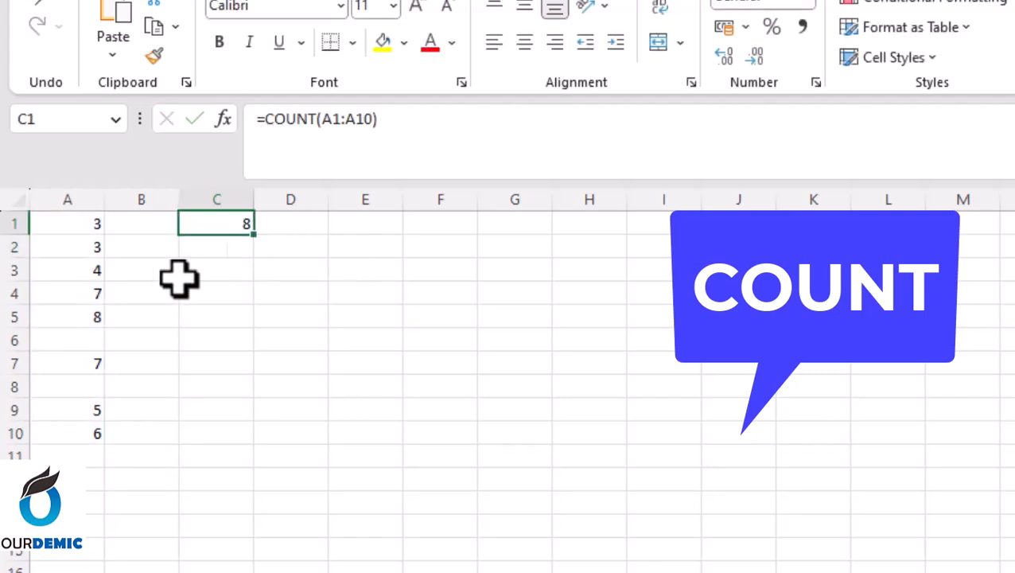
left_click(91, 223)
left_click(89, 247)
left_click(88, 265)
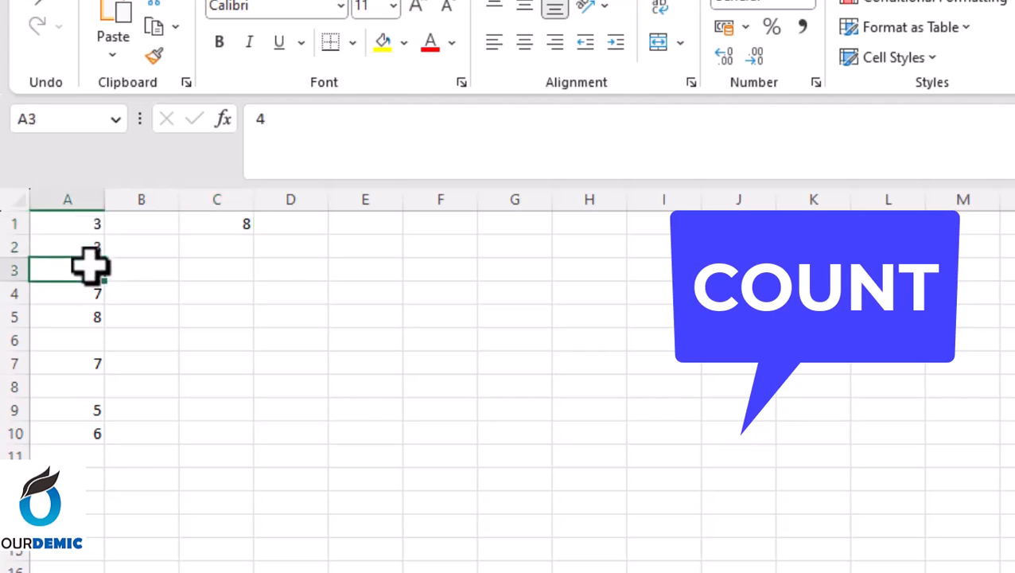
left_click(90, 290)
left_click(90, 318)
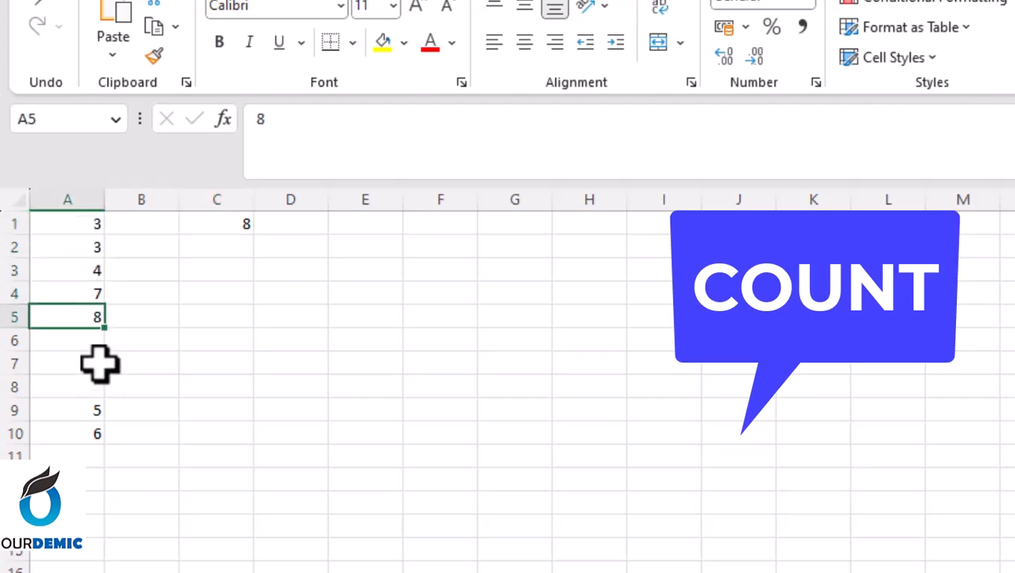
left_click(99, 366)
left_click(91, 407)
left_click(86, 432)
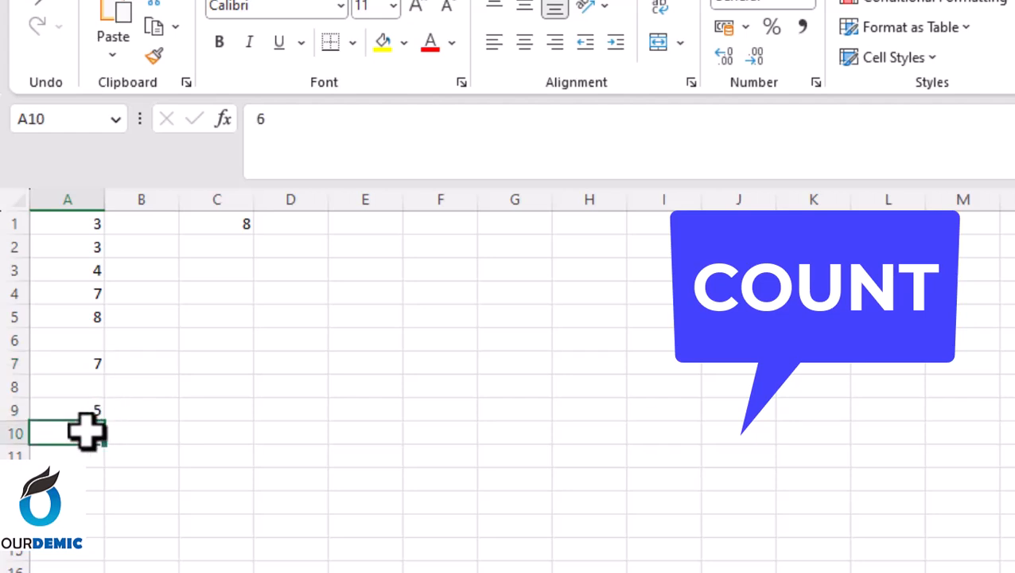
left_click(242, 225)
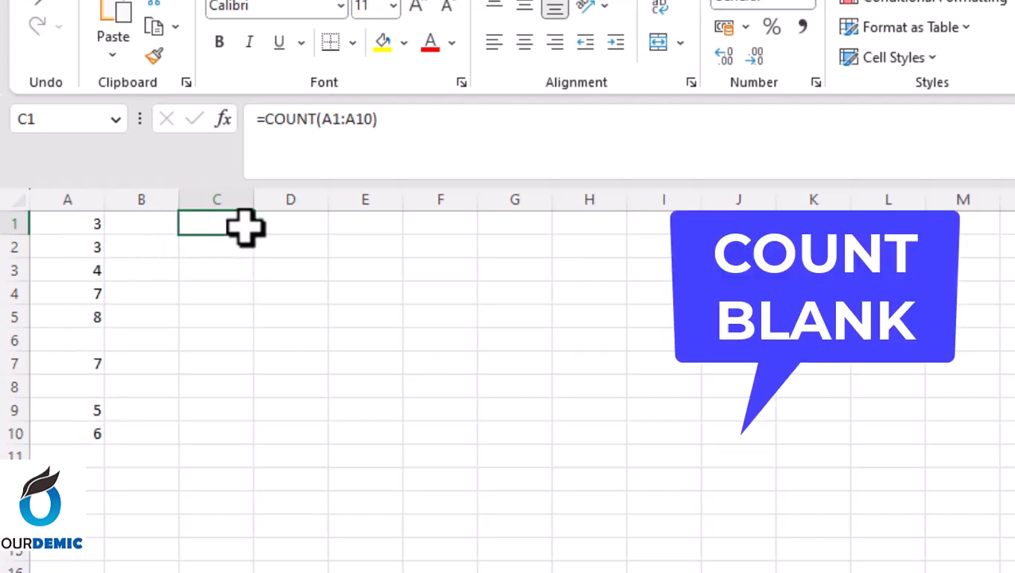
Step: Enter the formula =COUNTBLANK(A1:A10) in cell E1 to count the empty cells
left_click(374, 227)
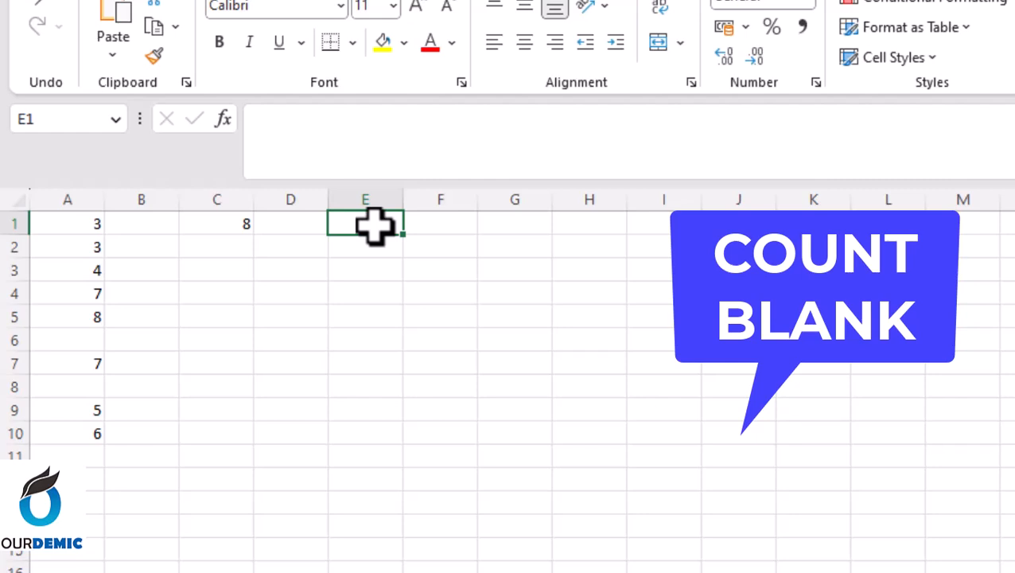
type("=count")
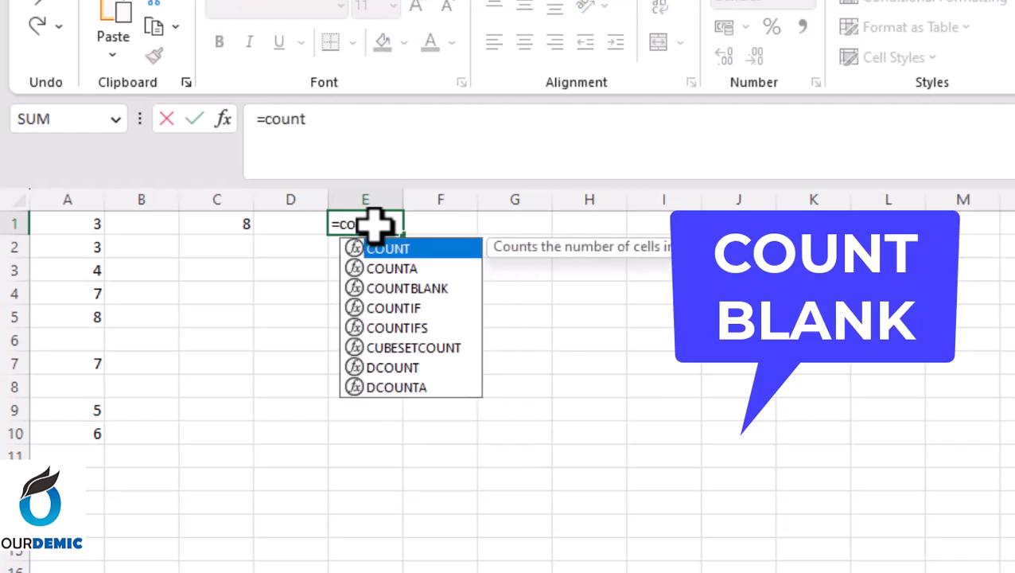
key("Down")
key("Down")
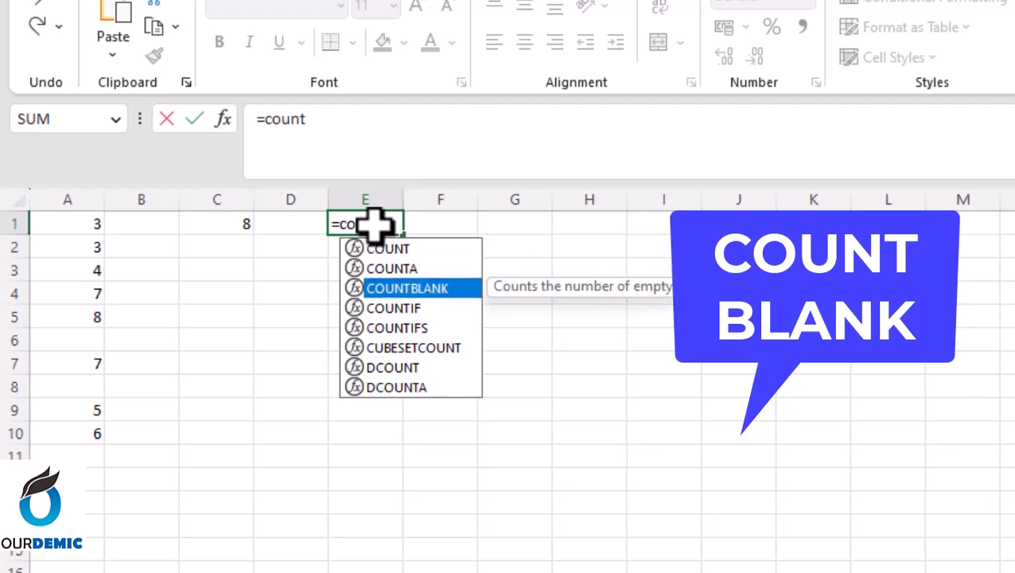
key("Tab")
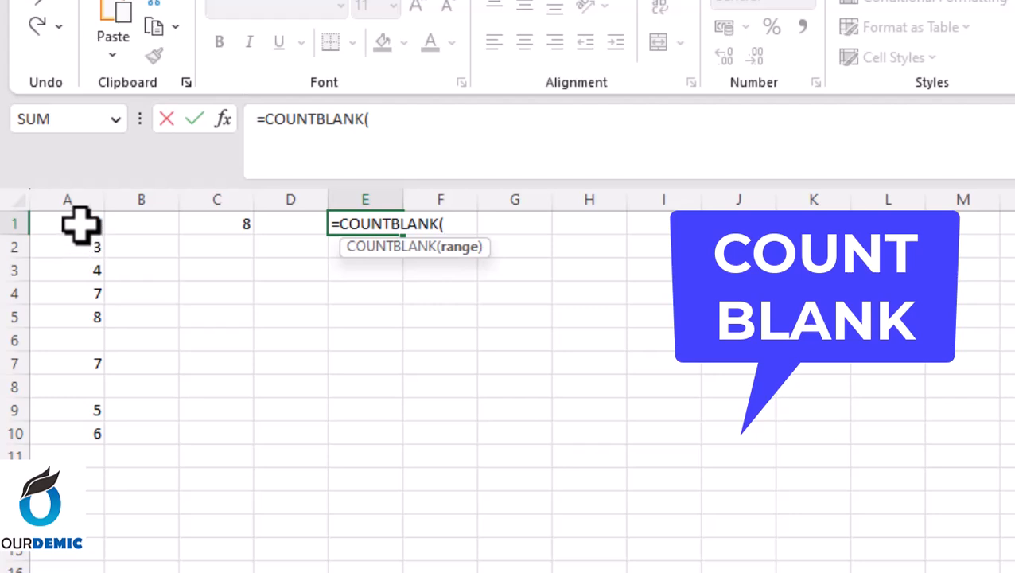
left_click(80, 225)
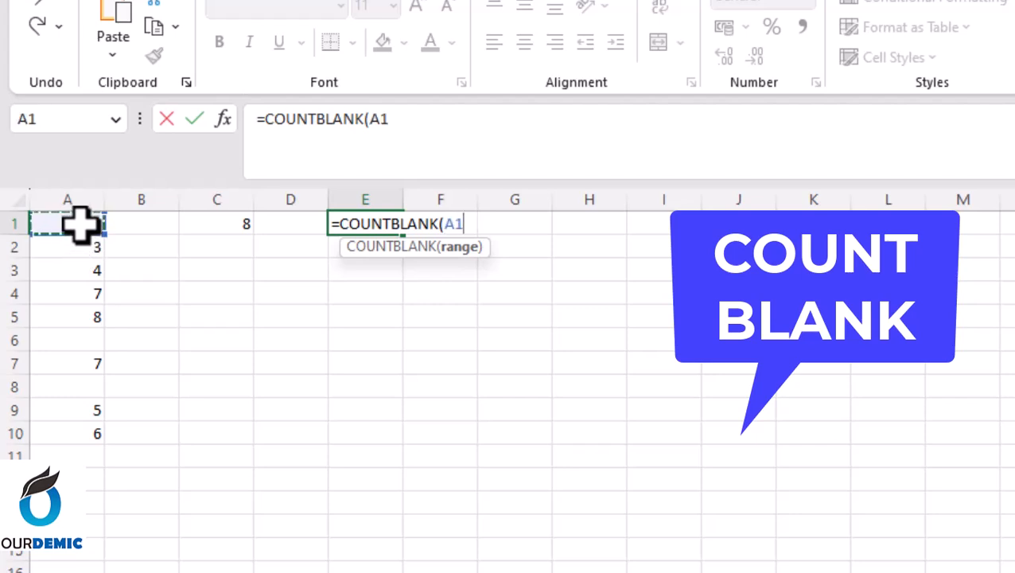
key("shift+Down")
key("shift+Down")
key("shift+Down")
key("shift+Down")
key("shift+Down")
key("shift+Down")
key("shift+Down")
key("shift+Down")
key("shift+Down")
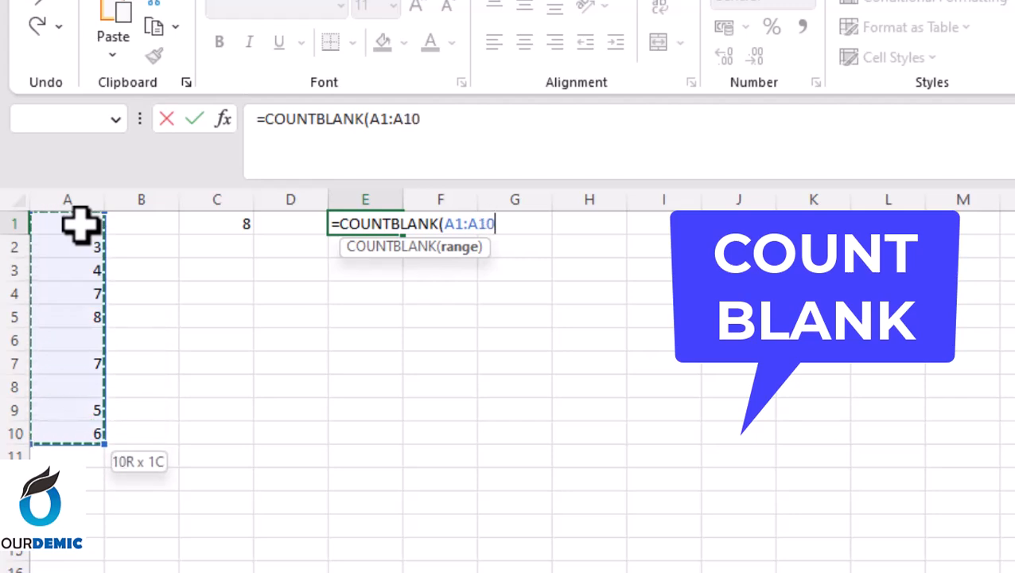
type(")")
key("Return")
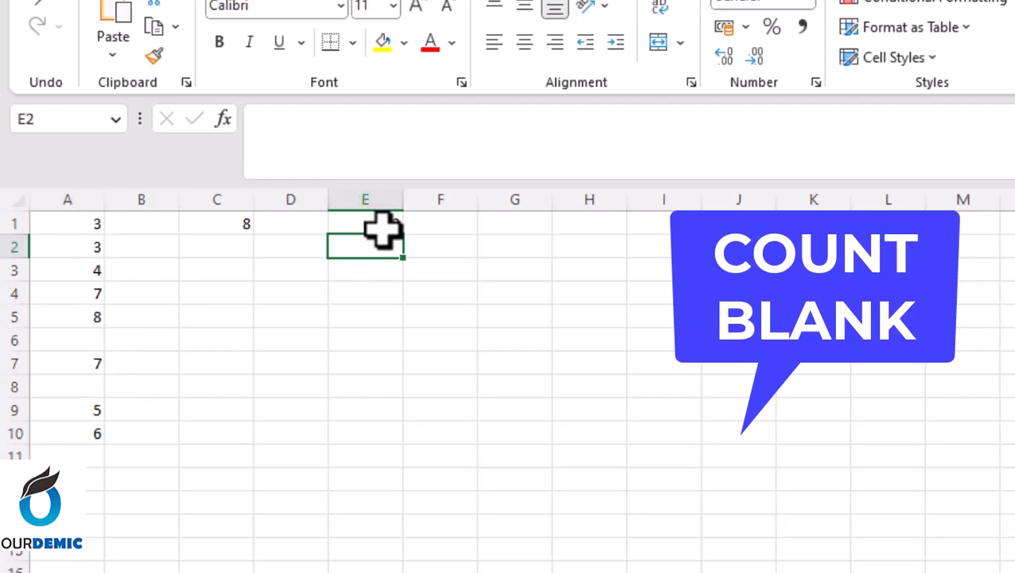
Step: Check the empty cells A6 and A8, and compare the formulas in C1 and E1
left_click(84, 340)
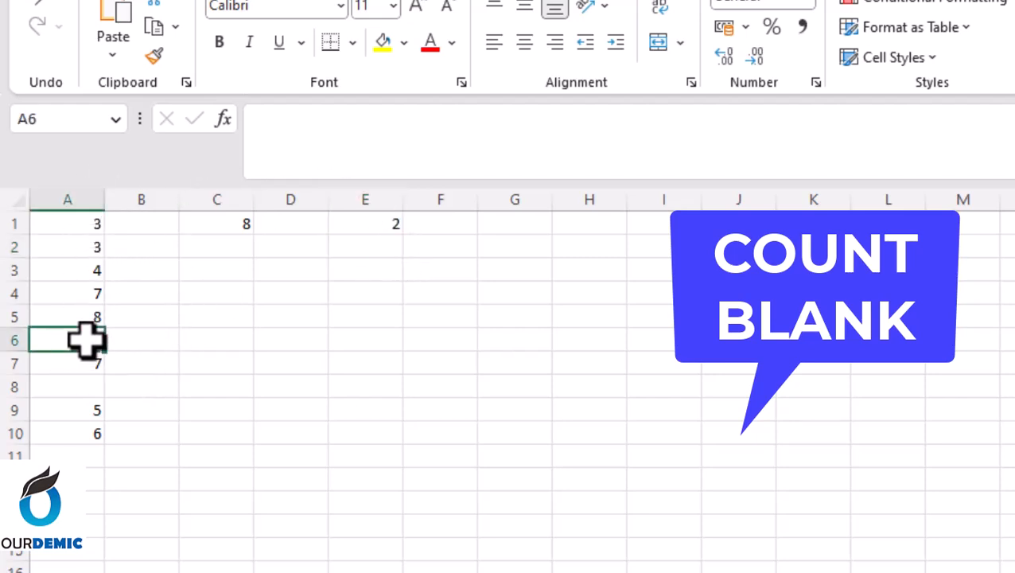
left_click(72, 388)
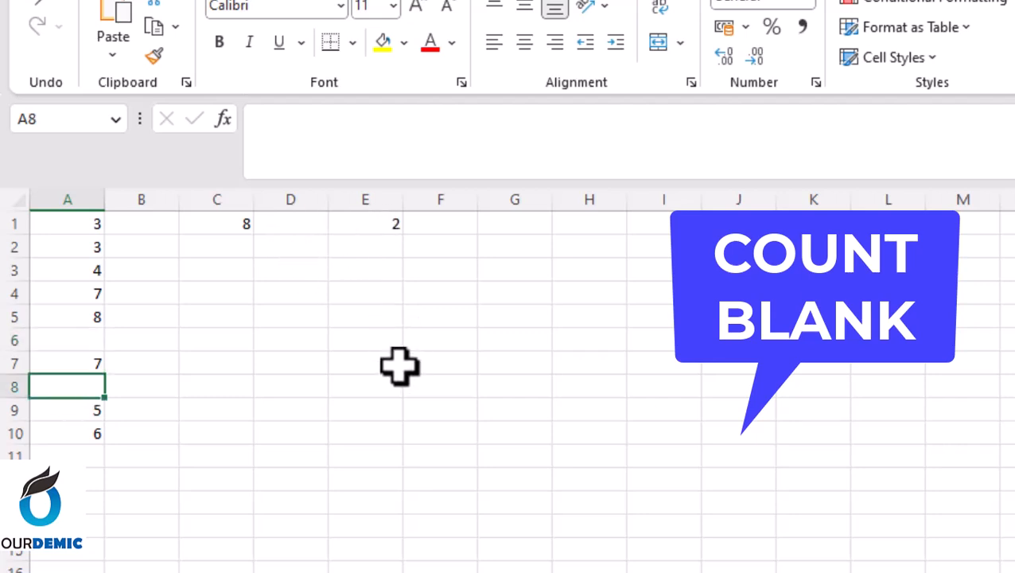
left_click(230, 225)
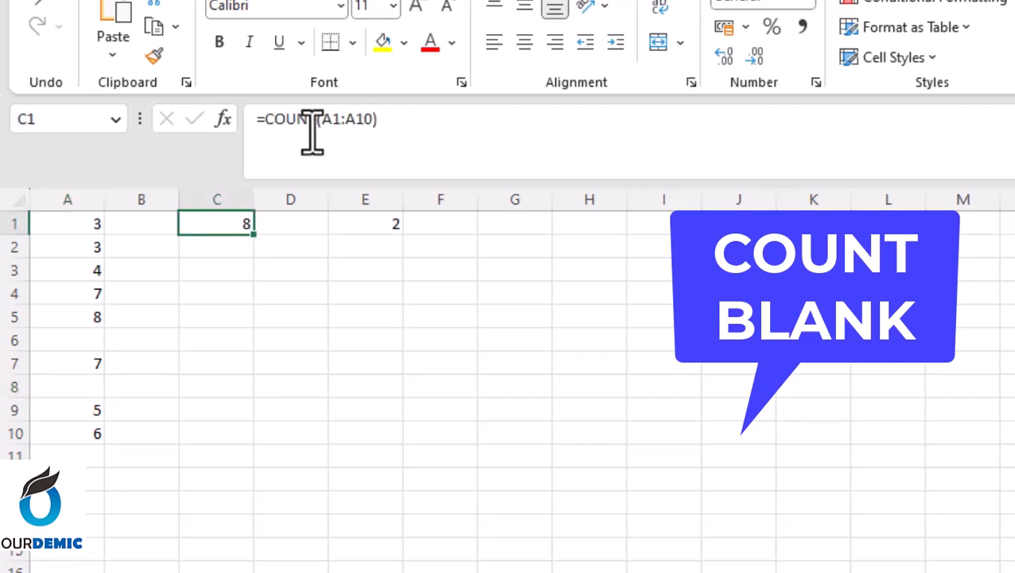
left_click(390, 222)
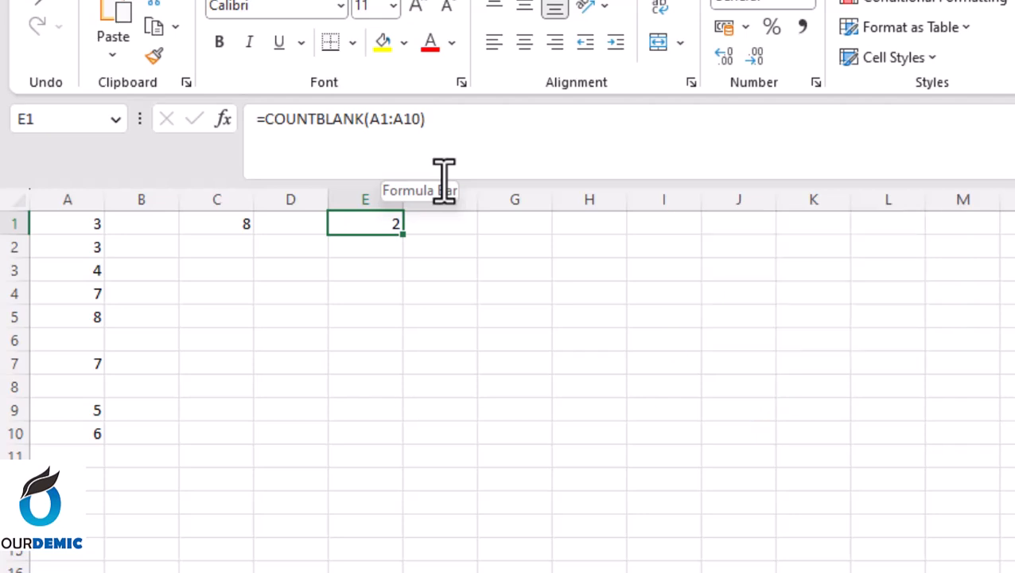
left_click(595, 228)
type("coun")
key("BackSpace")
key("BackSpace")
key("BackSpace")
key("BackSpace")
type("=co")
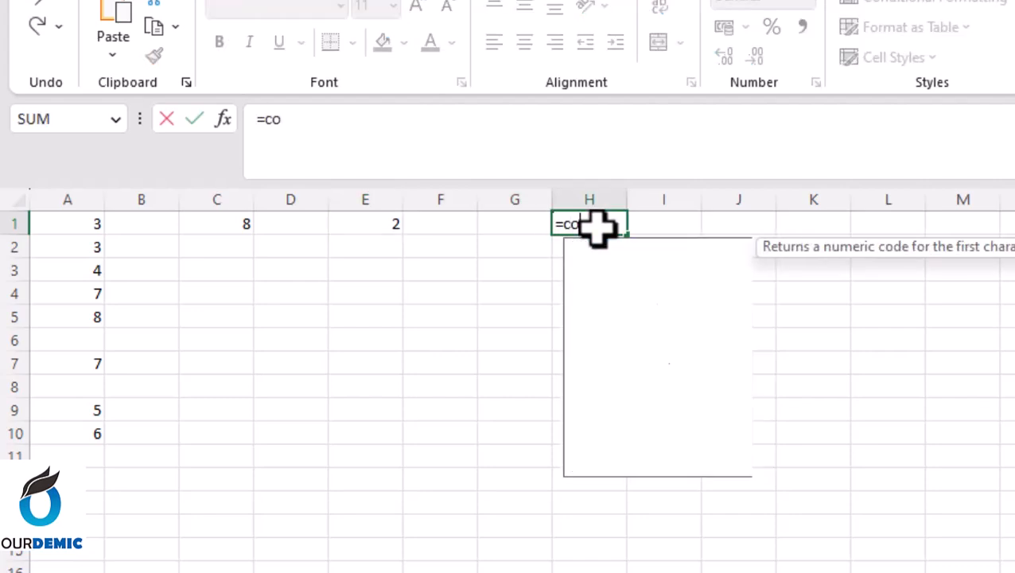
type("u")
key("BackSpace")
key("BackSpace")
key("BackSpace")
key("BackSpace")
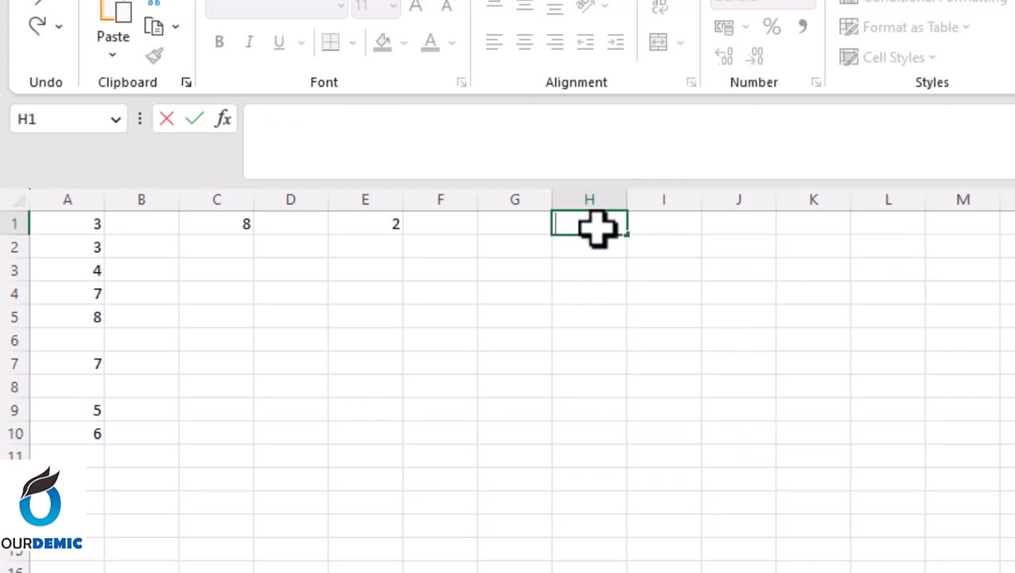
key("Escape")
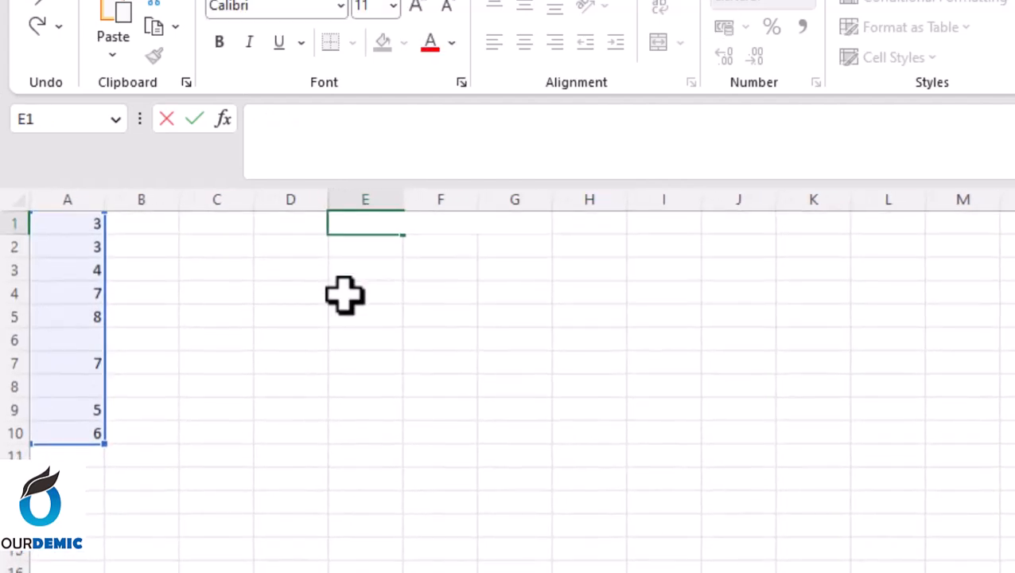
Step: Change the values in cells A1, A2 and A3 to 38, 83 and 84
left_click(280, 227)
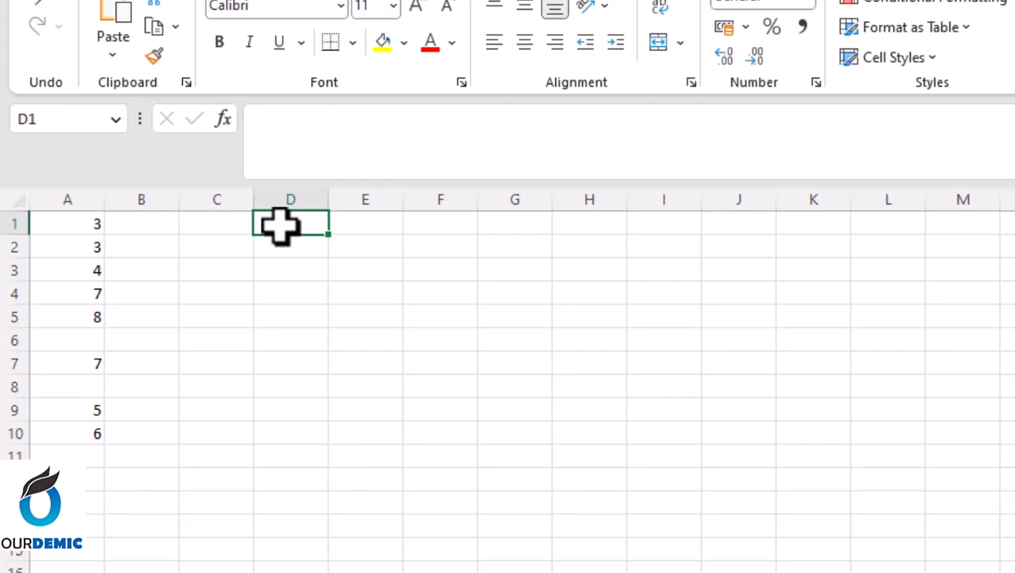
double_click(95, 225)
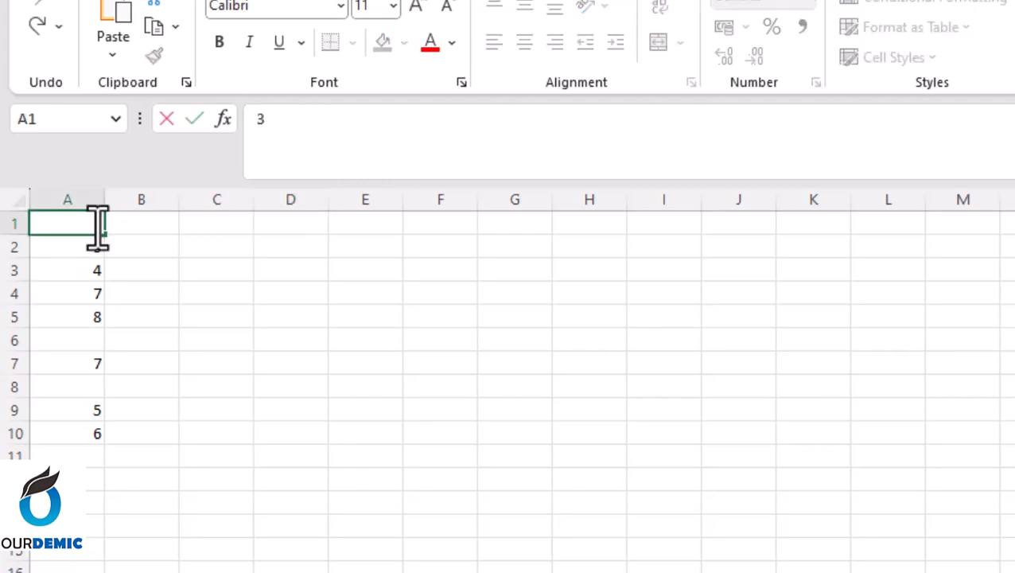
type("8")
left_click(91, 243)
double_click(92, 247)
type("8")
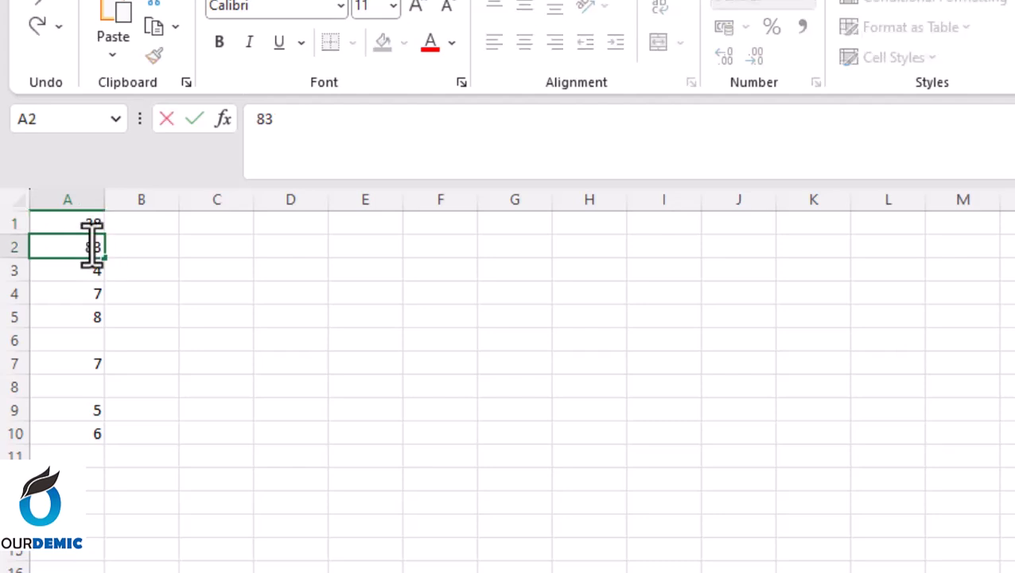
left_click(89, 266)
double_click(93, 271)
type("8")
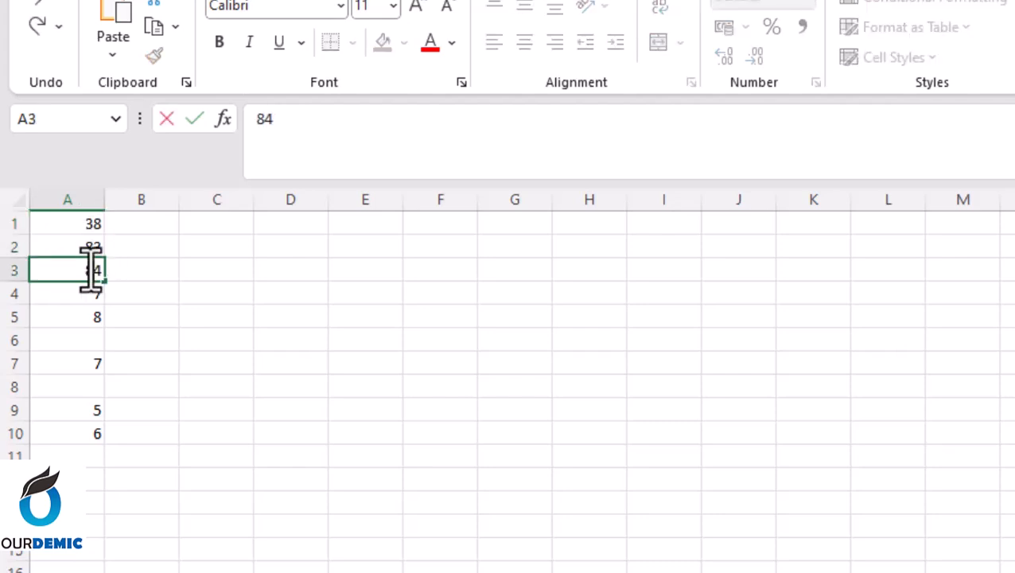
Step: Change cell A4 to 77, A5 to 18, A7 to 47 and A9 to 65
left_click(92, 294)
type("7")
double_click(93, 317)
type("1")
type("47")
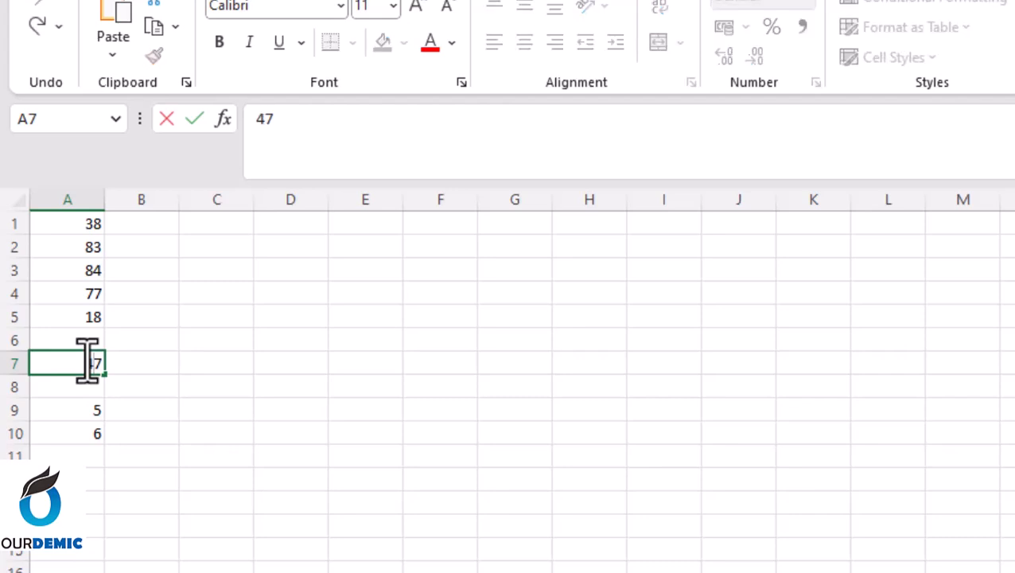
left_click(91, 409)
double_click(94, 410)
type("6")
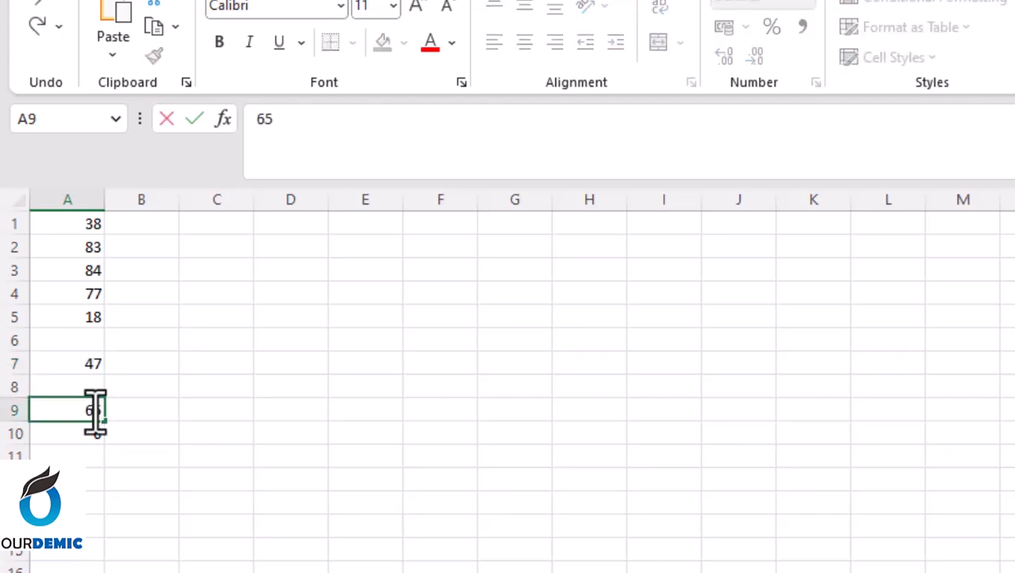
left_click(374, 267)
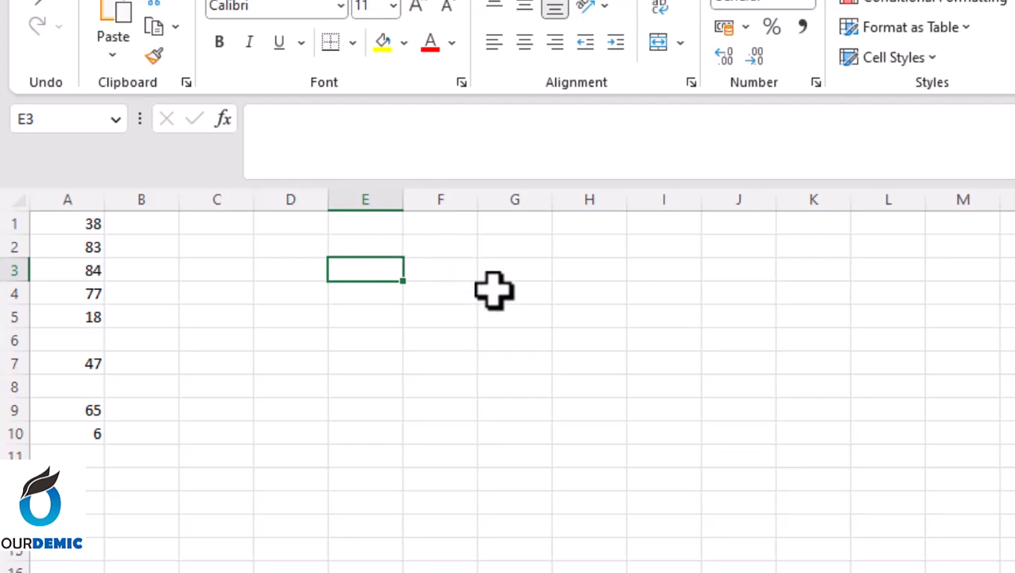
Step: Enter the formula =COUNTIF(A1:A10,">70") in cell E3 to count the values greater than 70
double_click(368, 273)
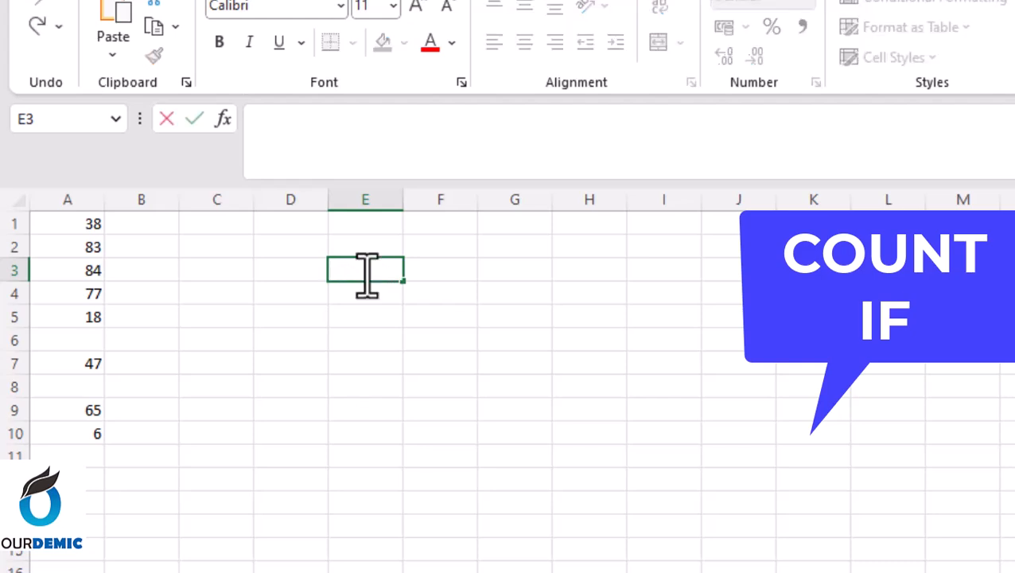
type("=coun")
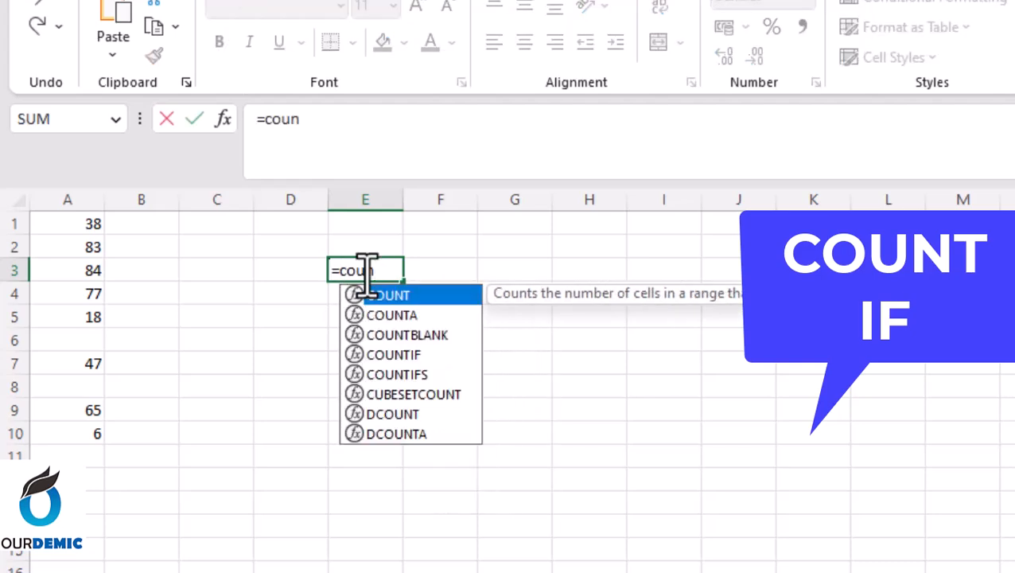
key("Down")
key("Down")
key("Down")
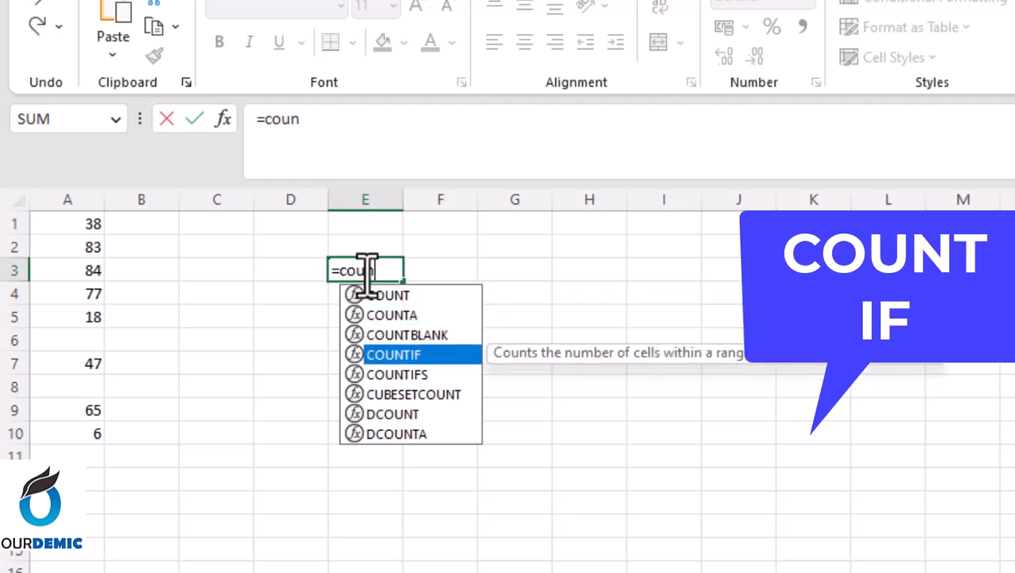
key("Tab")
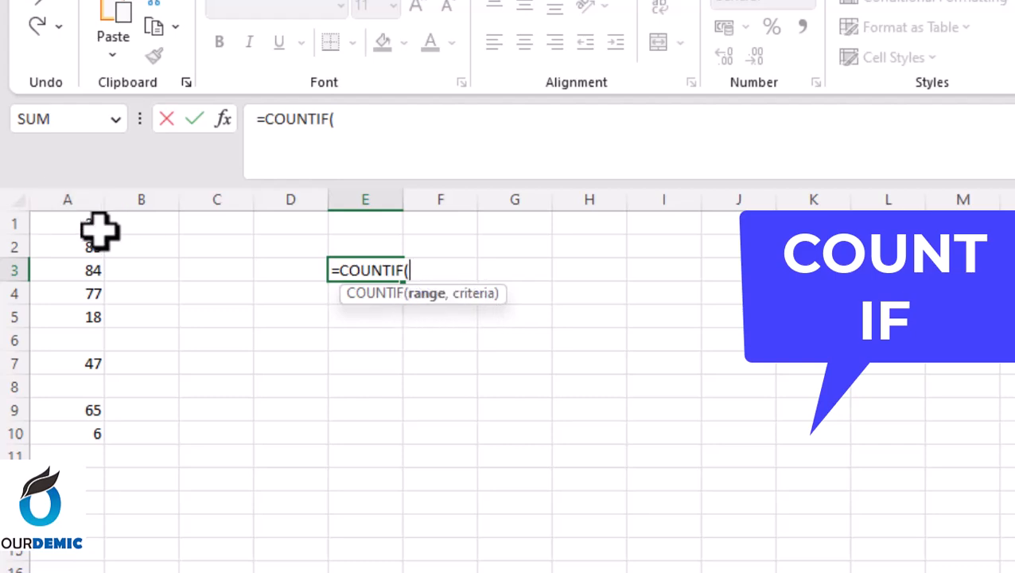
left_click_drag(94, 226, 94, 434)
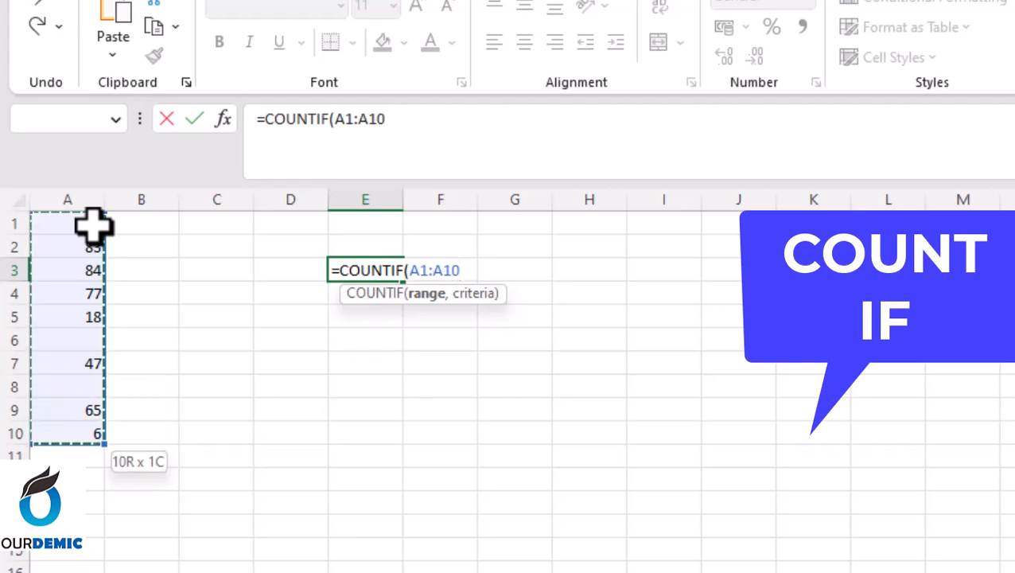
type(",")
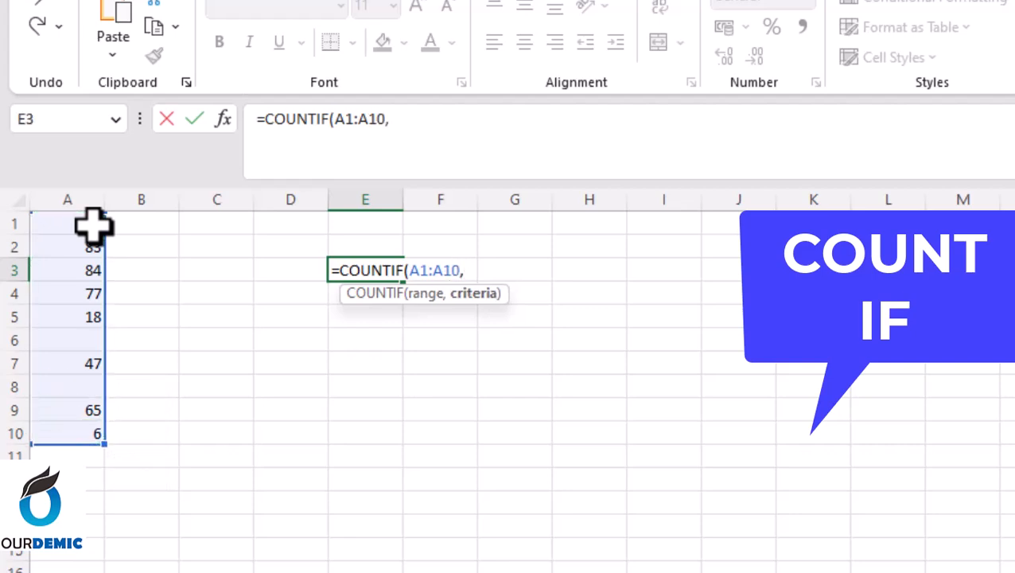
type(">")
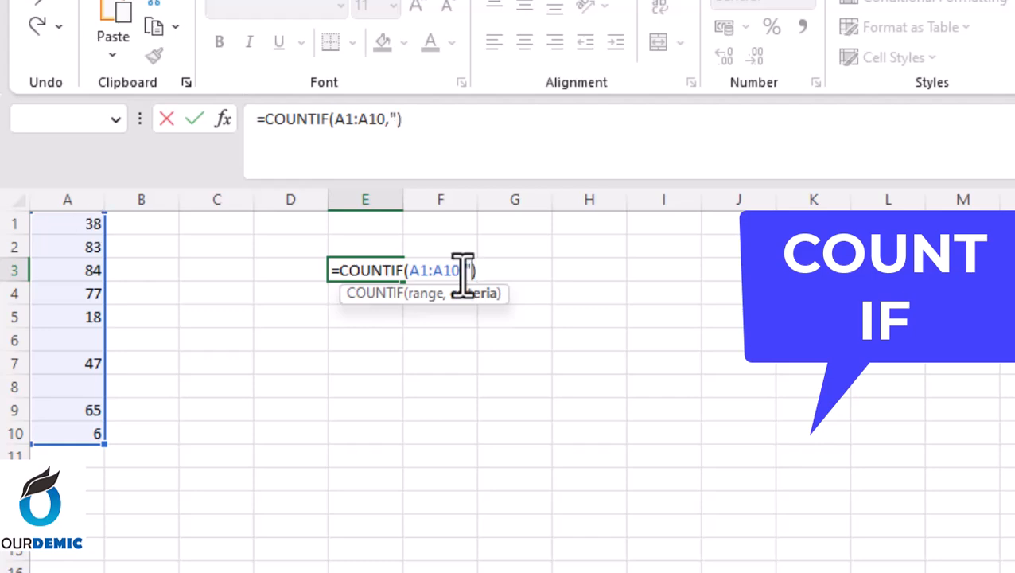
type("\"")
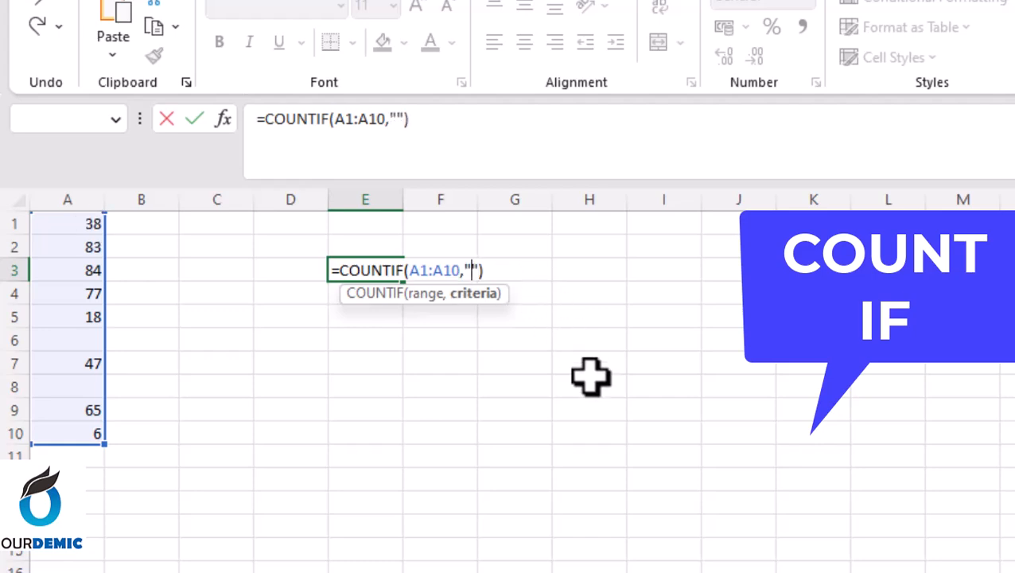
type(">70")
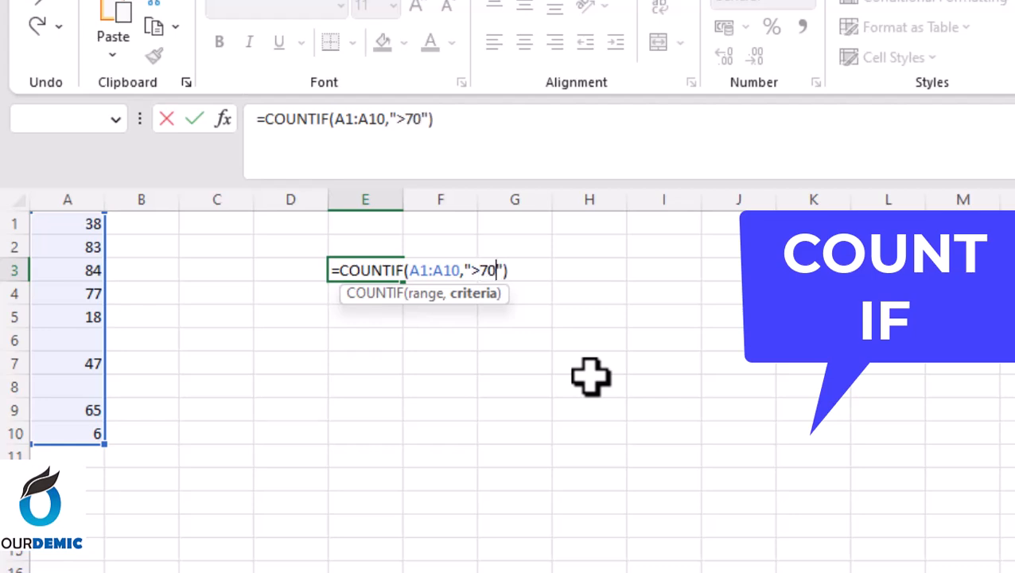
key("Return")
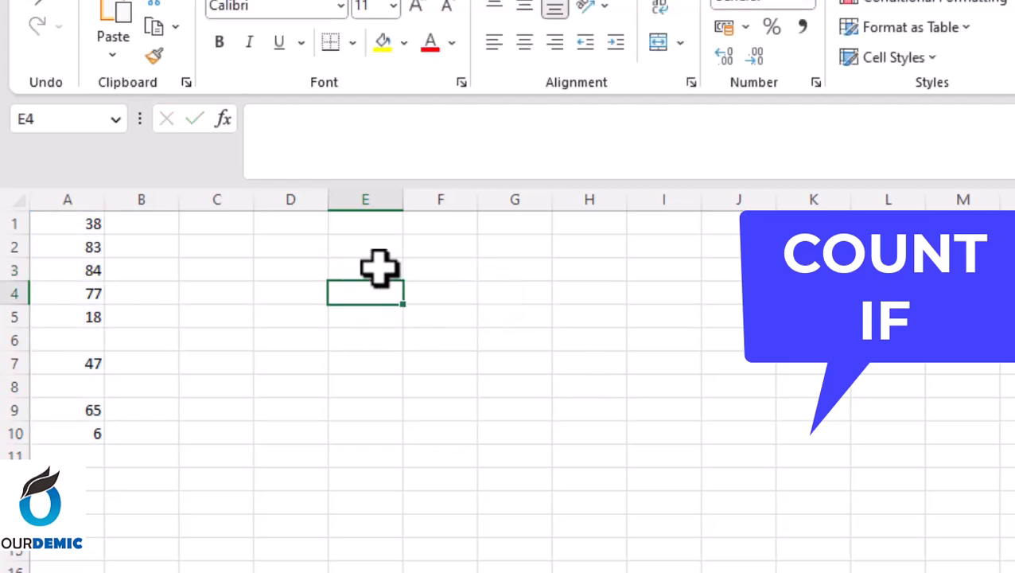
Step: Check the COUNTIF formula in E3 against the matching values in cells A2, A3 and A4
left_click(382, 270)
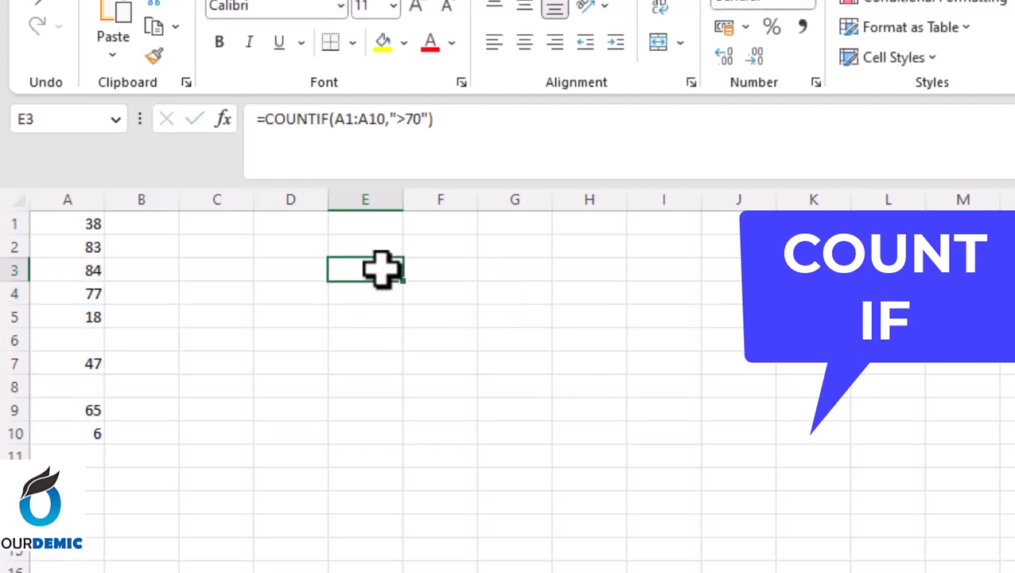
left_click(91, 245)
left_click(86, 271)
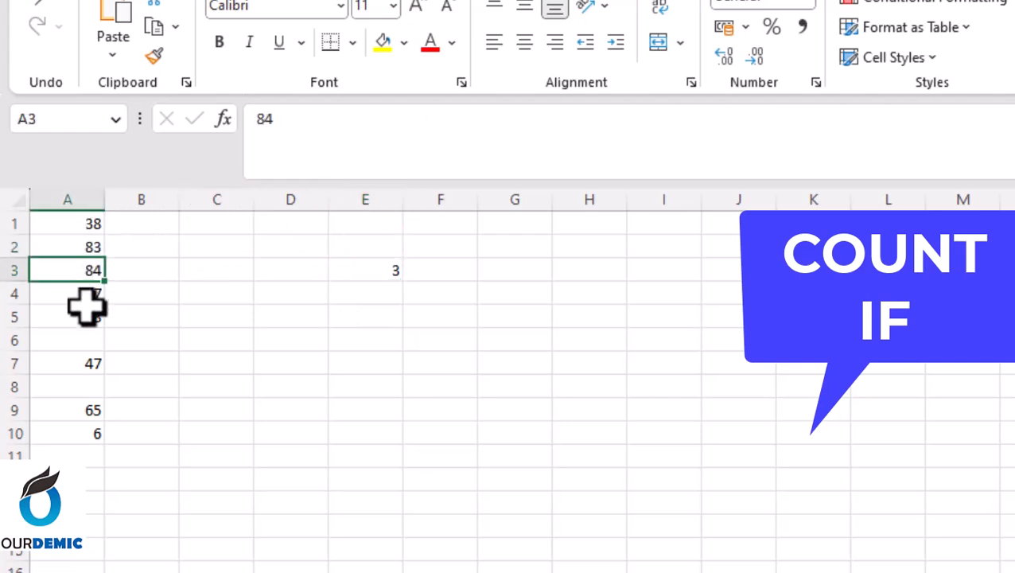
left_click(83, 292)
left_click(397, 271)
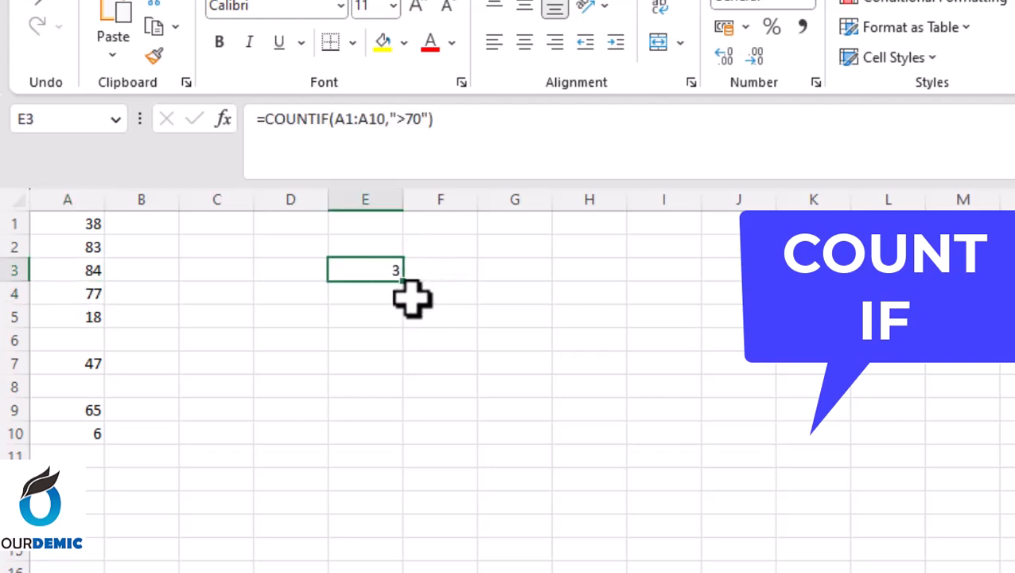
left_click(524, 268)
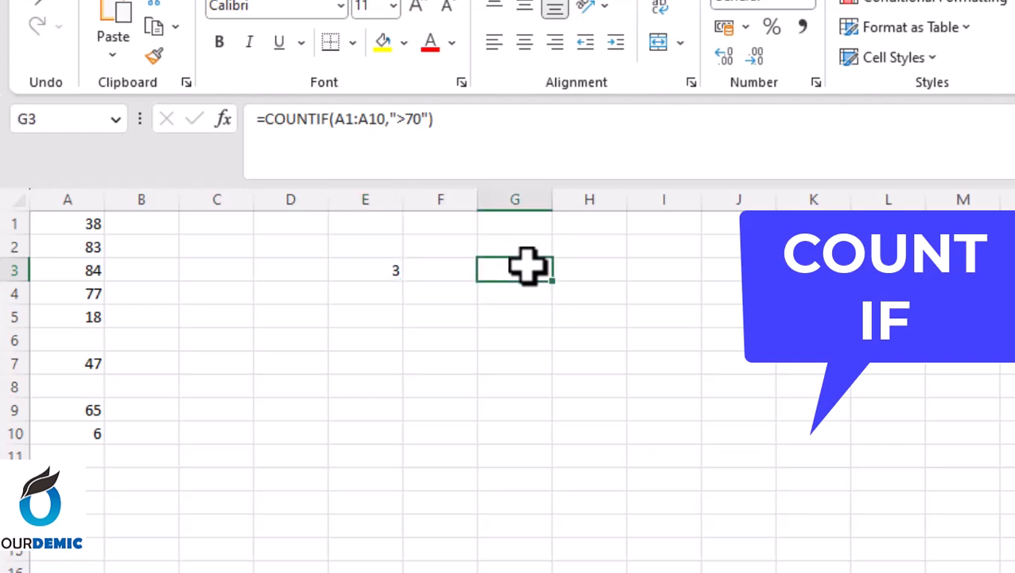
Step: Change the COUNTIF criterion in cell E3 to "<50" to count the values below 50
double_click(373, 263)
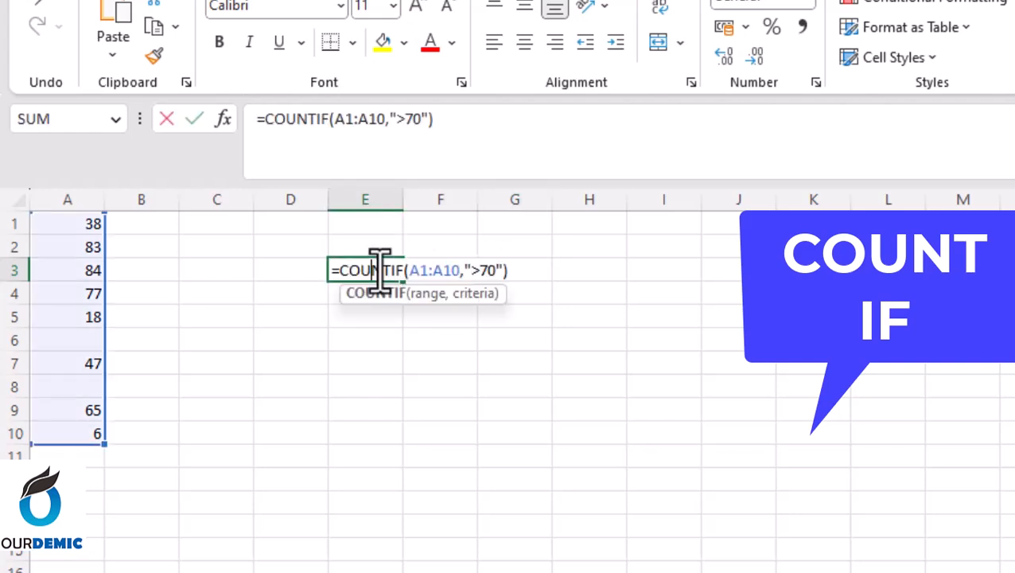
left_click(497, 271)
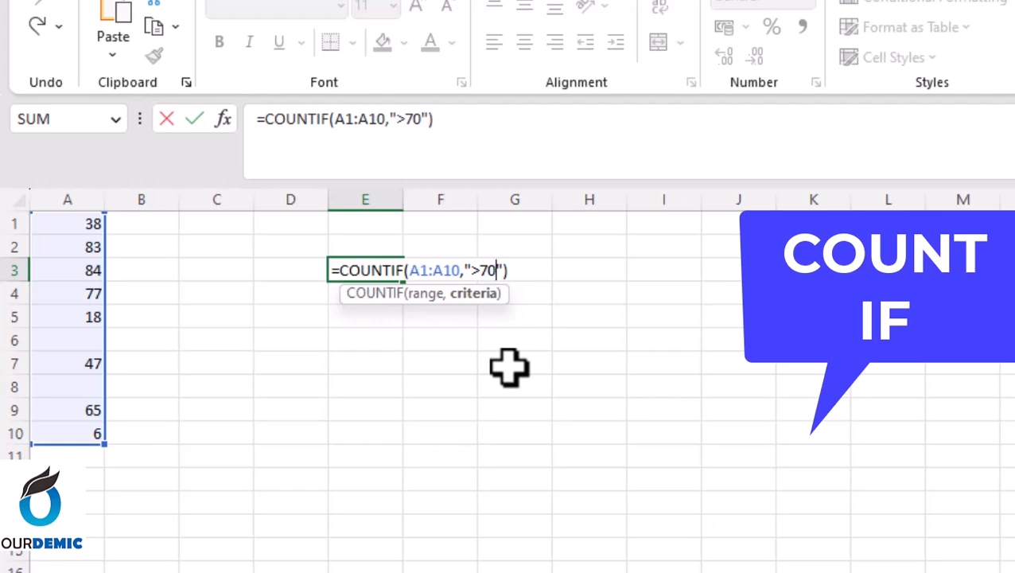
key("BackSpace")
key("BackSpace")
key("BackSpace")
type("<")
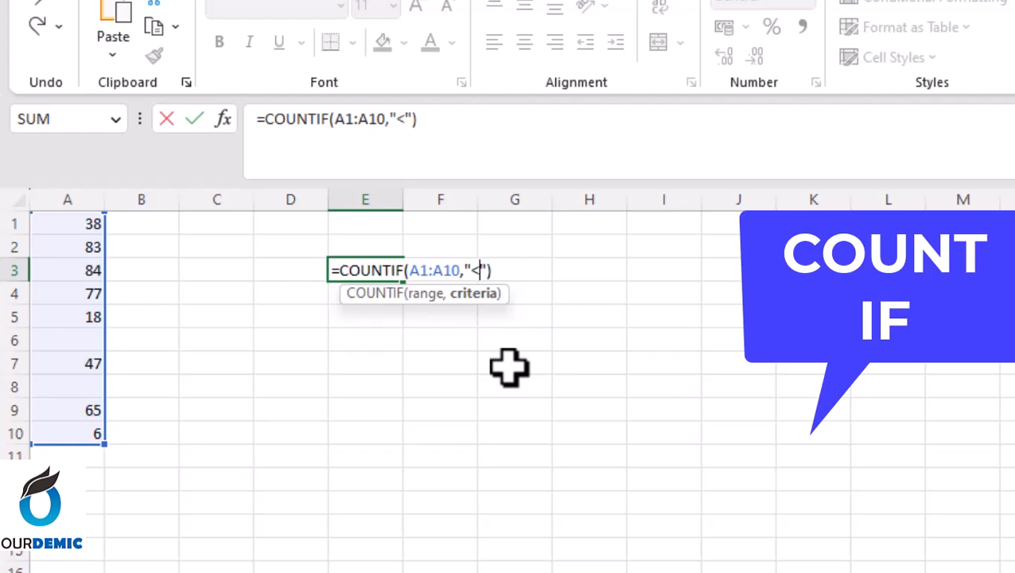
type("50")
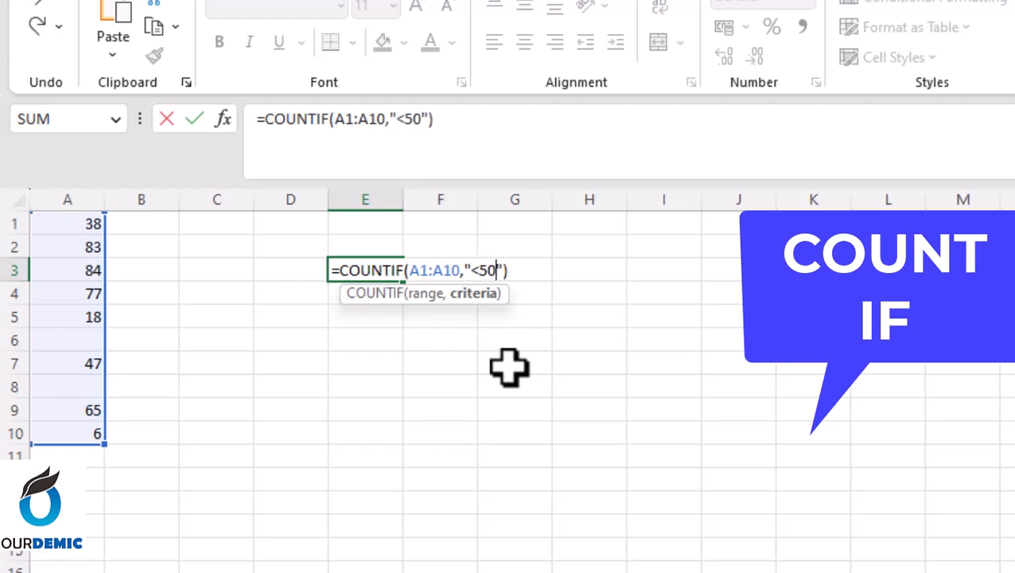
key("Return")
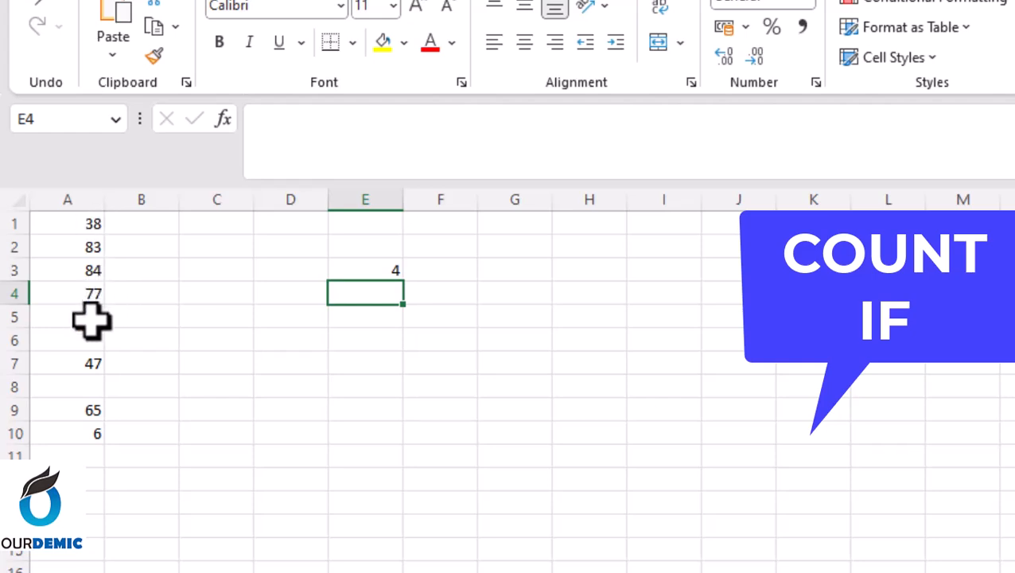
Step: Enter the formula =COUNTIF(A1:A10,"") in cell G3 to count the blank cells
double_click(513, 271)
type("=coun")
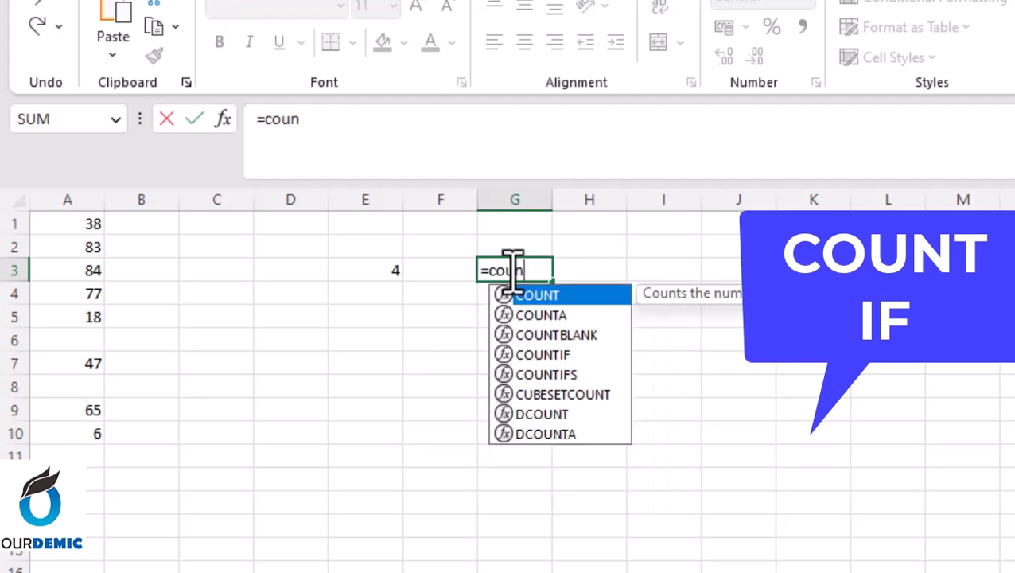
key("Down")
key("Down")
key("Down")
key("Tab")
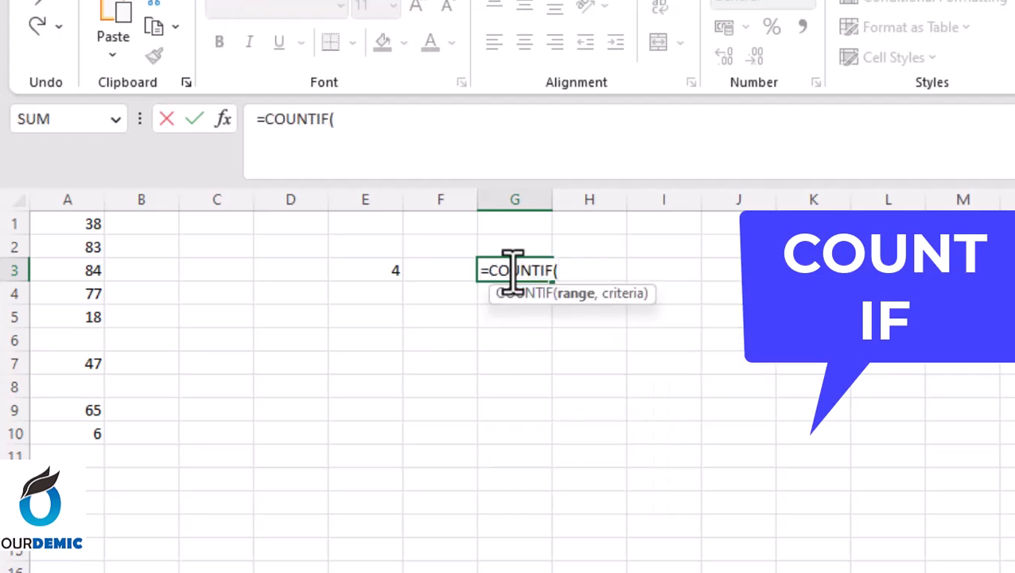
left_click(86, 224)
left_click_drag(86, 223, 86, 434)
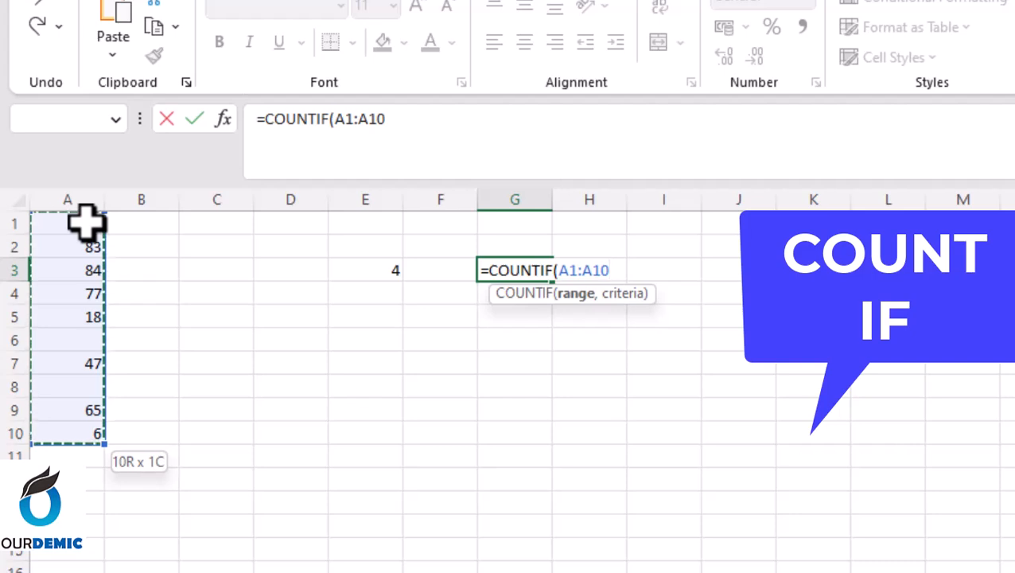
type(",\"\")")
key("Left")
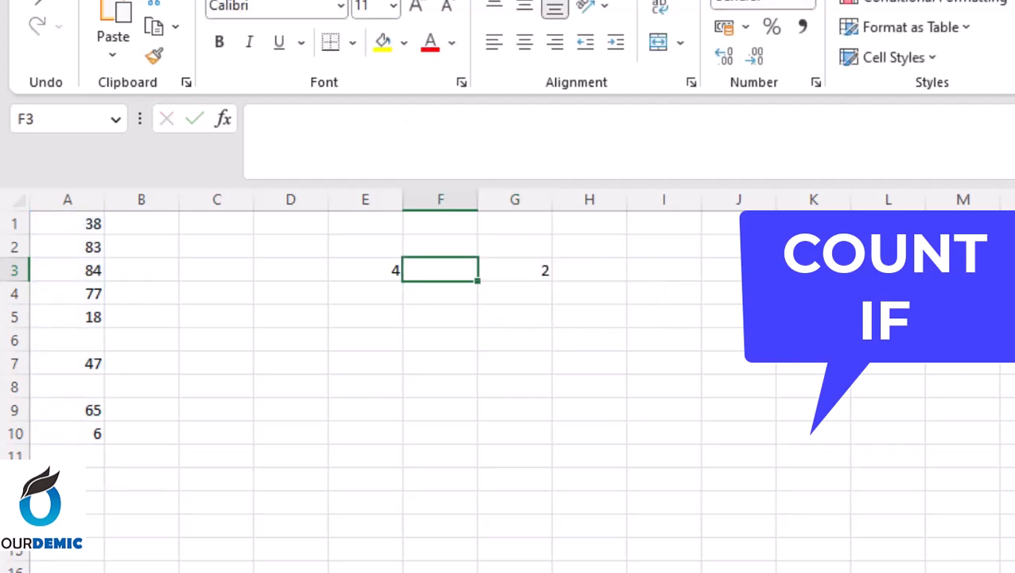
Step: Review the COUNTIF formula and its empty-text criterion in cell G3
left_click(522, 272)
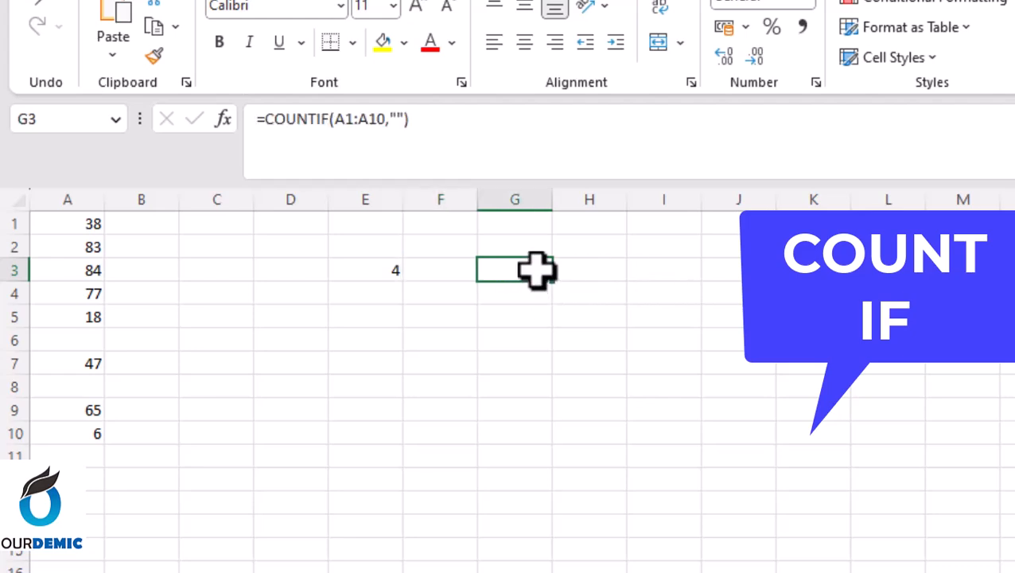
double_click(538, 270)
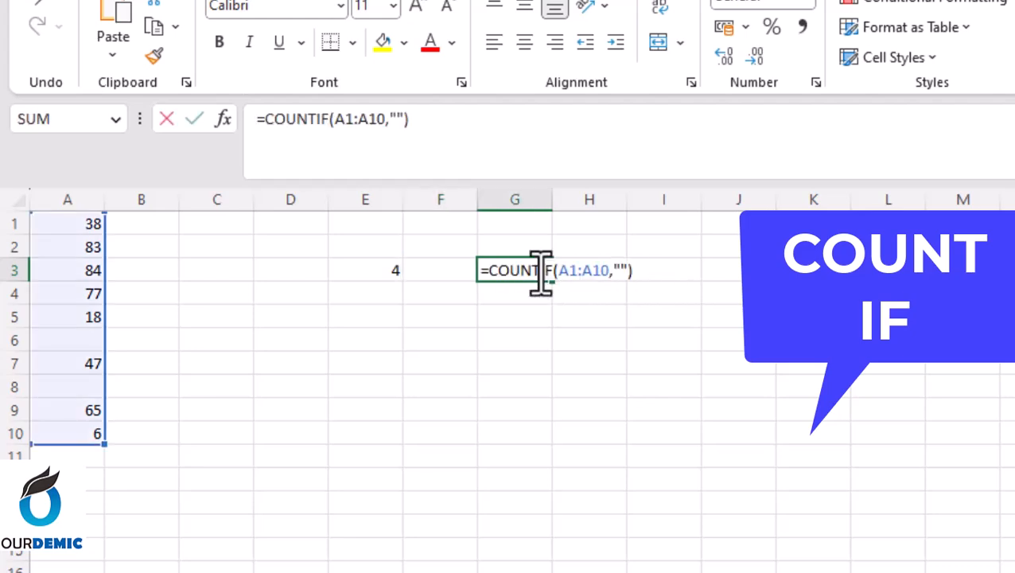
left_click(468, 331)
left_click(525, 271)
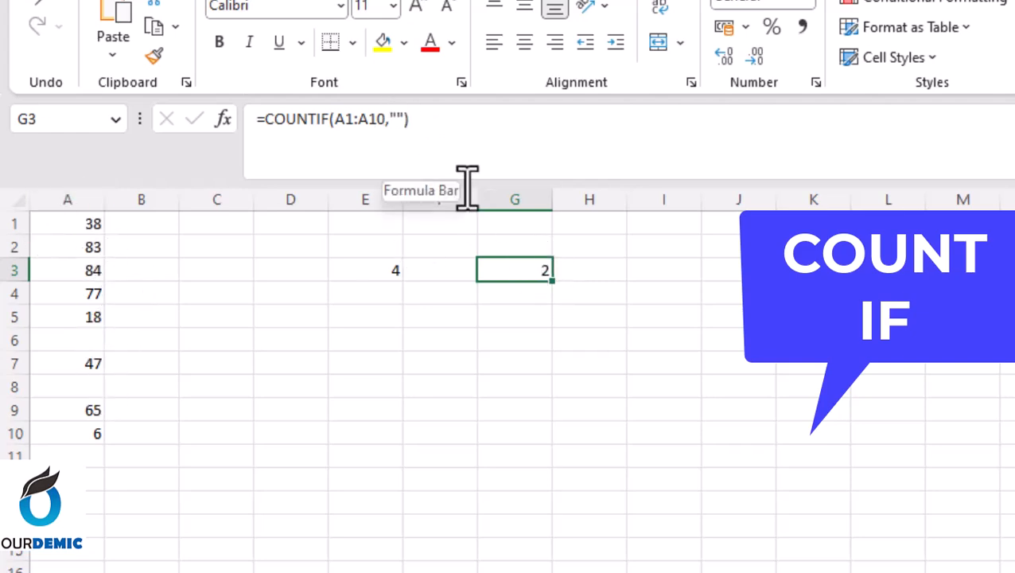
Step: Change the COUNTIF criterion in cell G3 to "<20" and check cell A10 against it
double_click(524, 270)
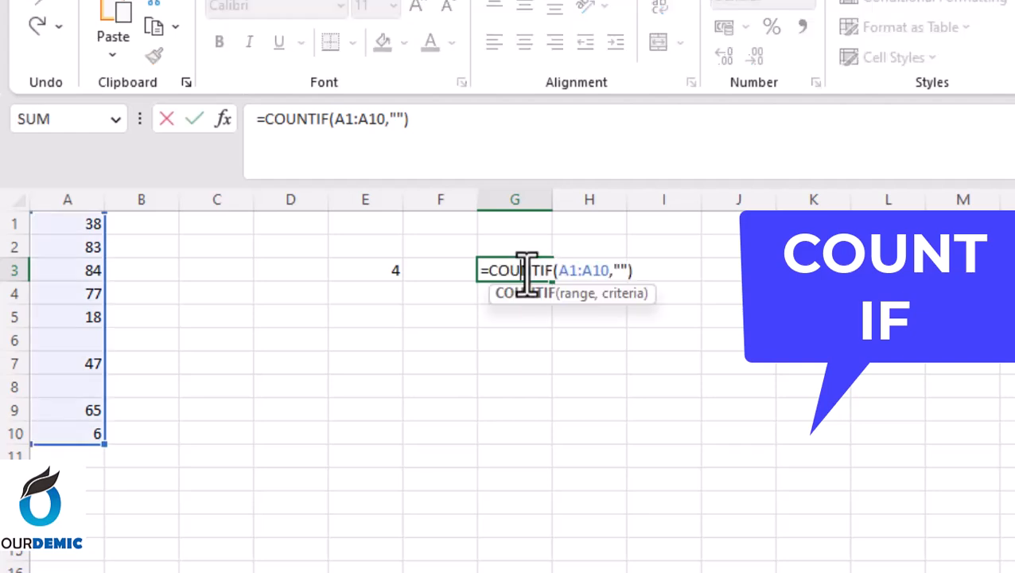
left_click(623, 271)
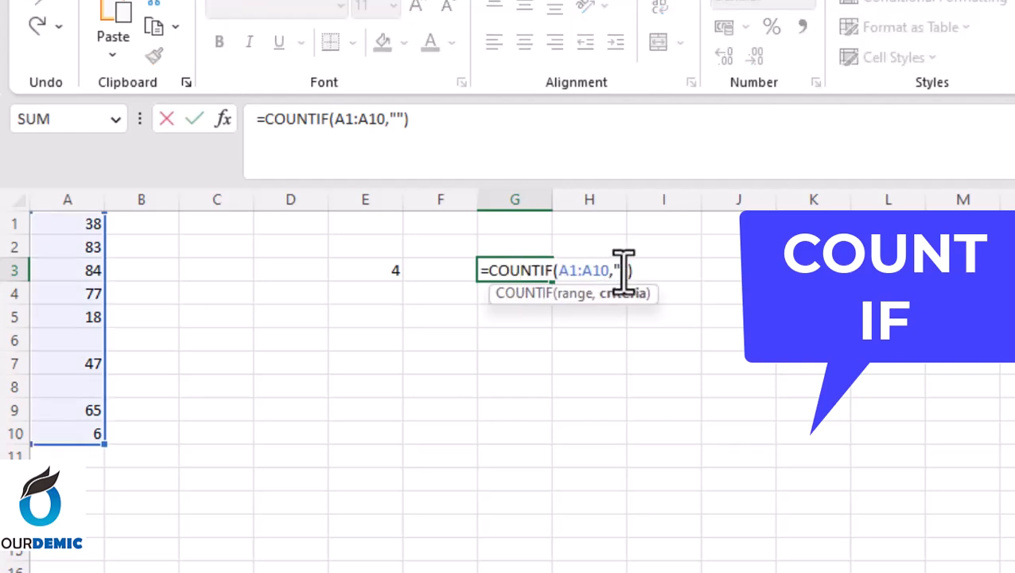
type("<20")
key("Return")
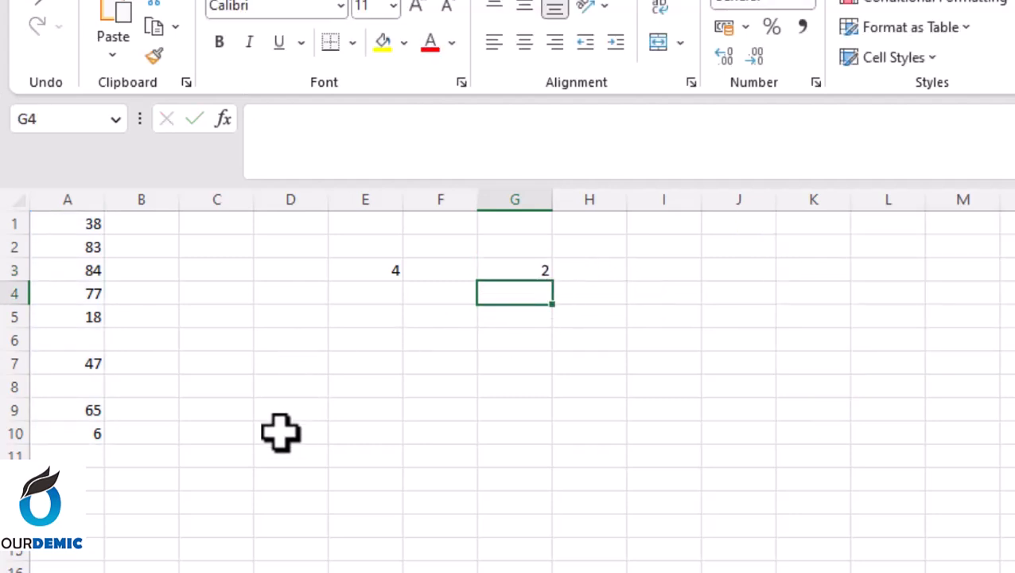
left_click(91, 431)
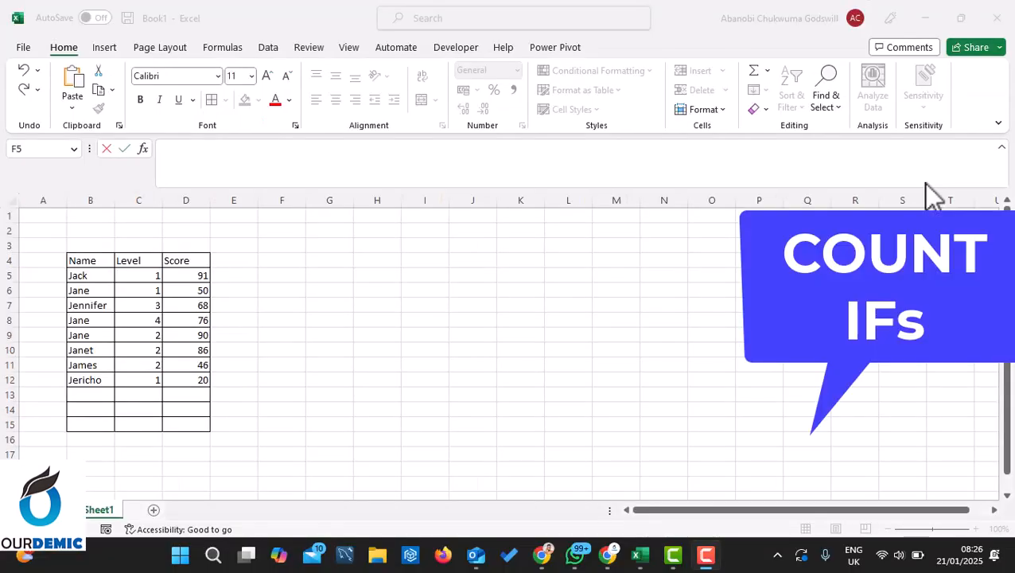
Step: Try to start a COUNTIFS formula in cell G7
left_click(320, 304)
type("=cou")
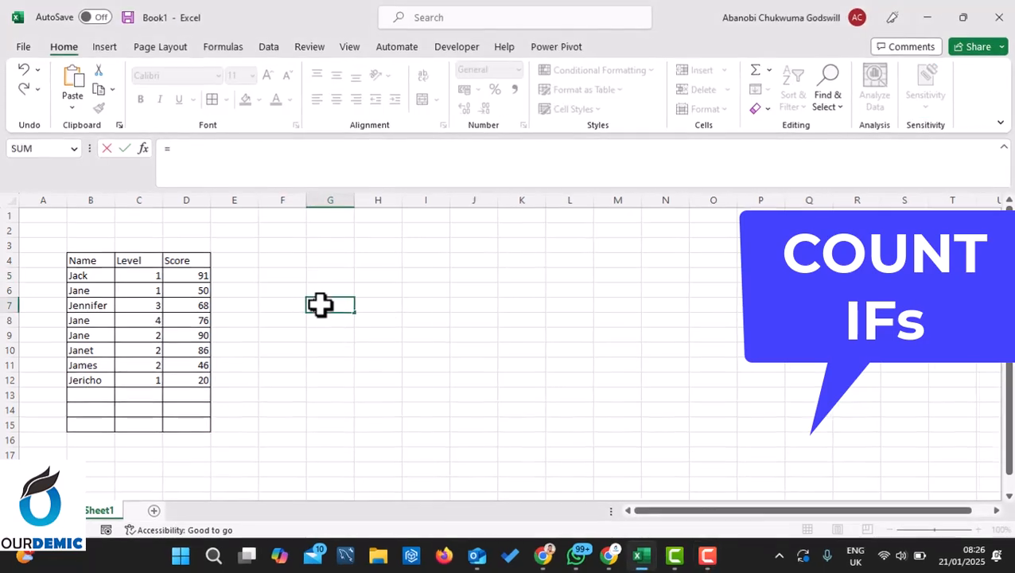
key("Down")
key("Down")
key("Down")
key("Down")
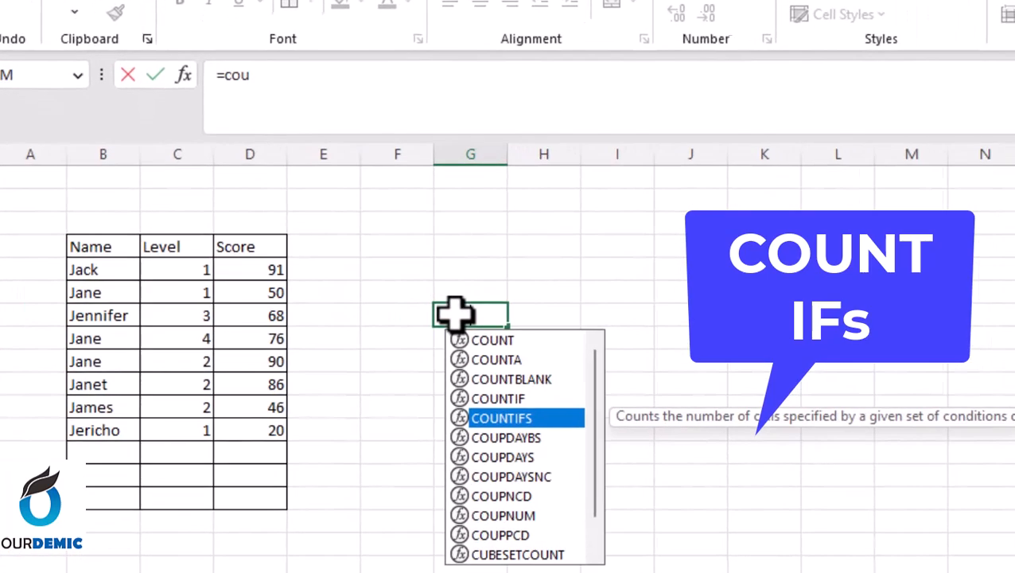
key("Return")
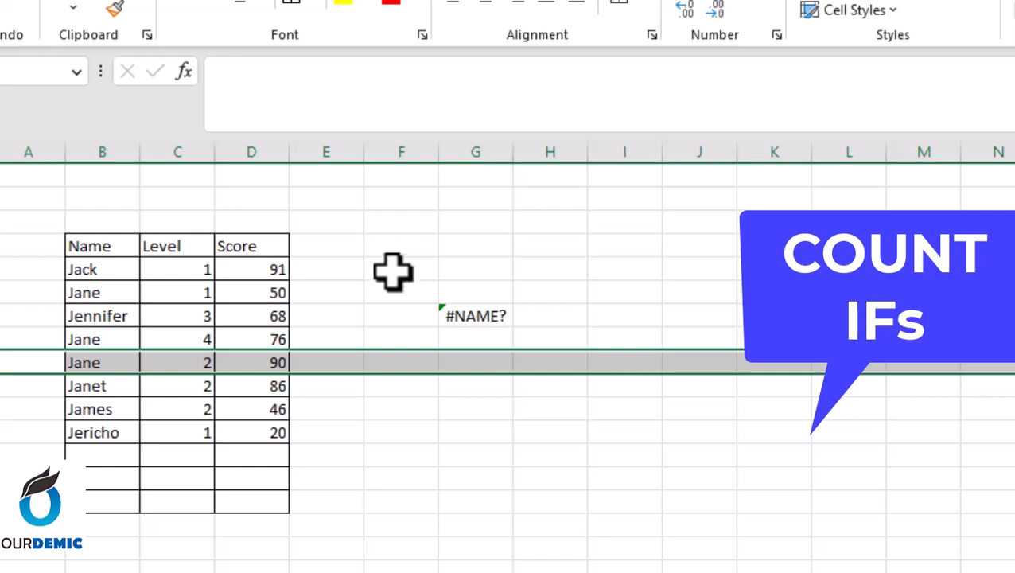
Step: Start a COUNTIF formula in cell G7 with the Name cells B5:B12 as its range
left_click(499, 314)
type("=cou")
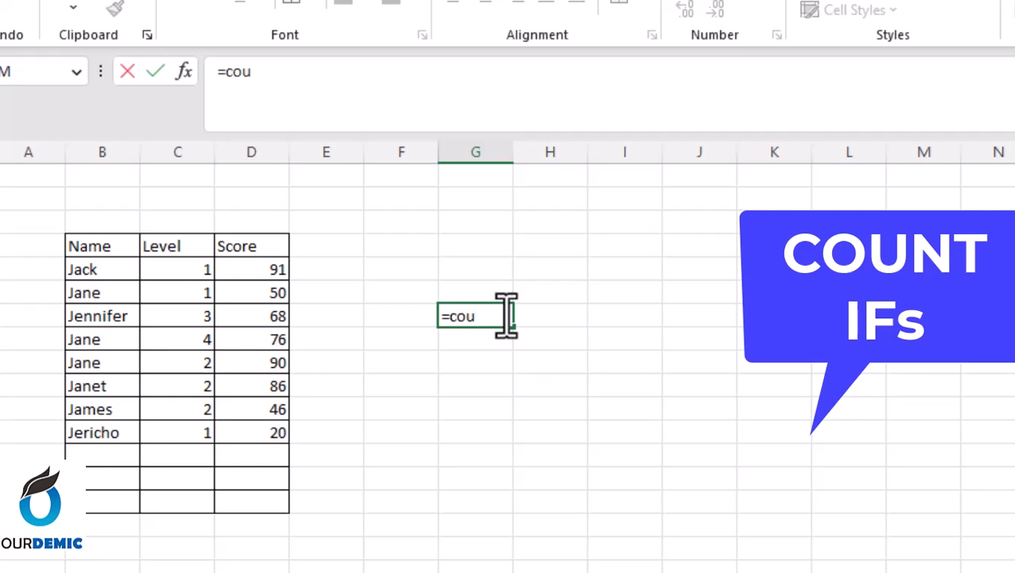
type("nt")
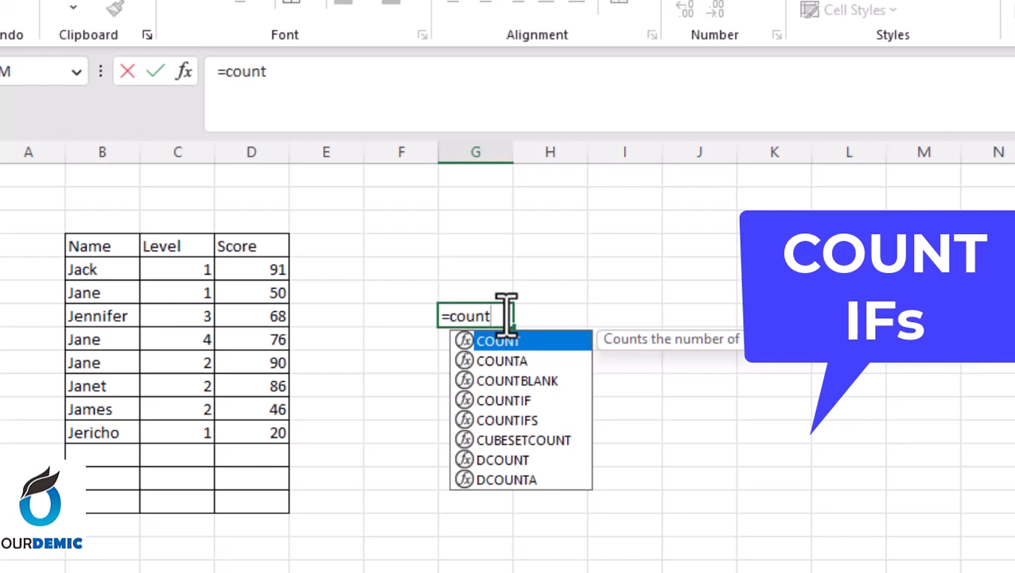
key("Down")
key("Down")
key("Down")
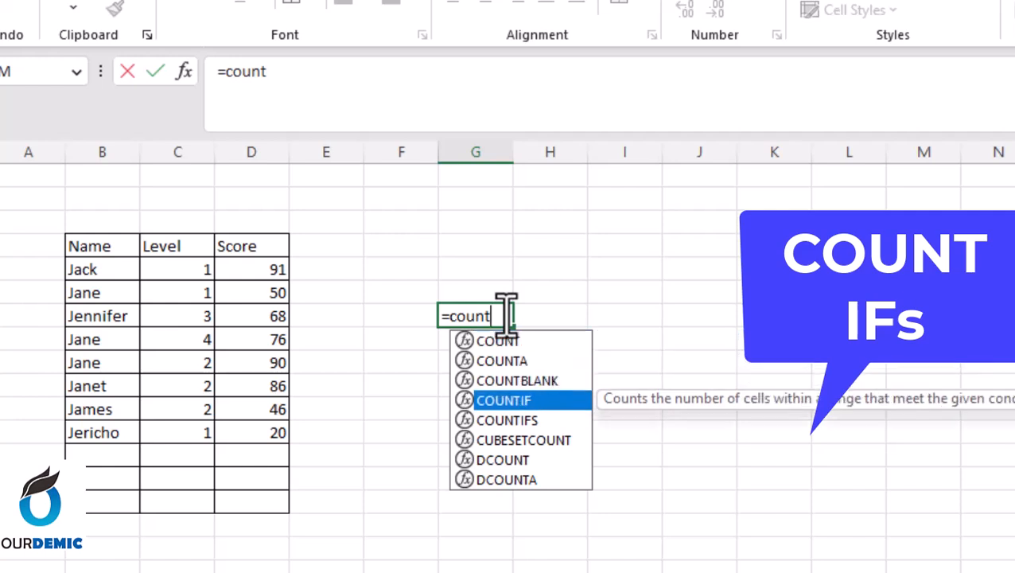
key("Tab")
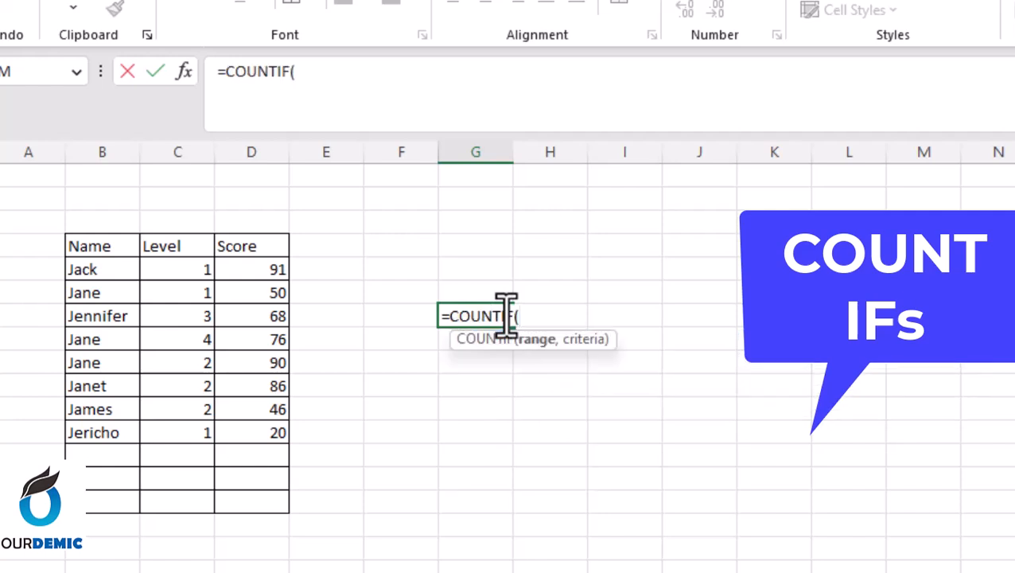
left_click(101, 271)
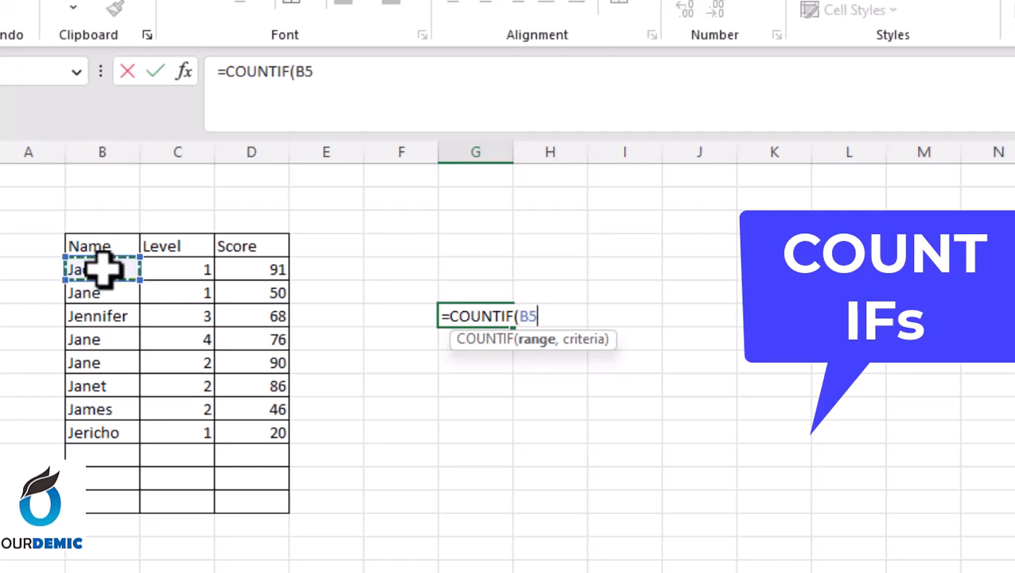
key("ctrl+shift+Down")
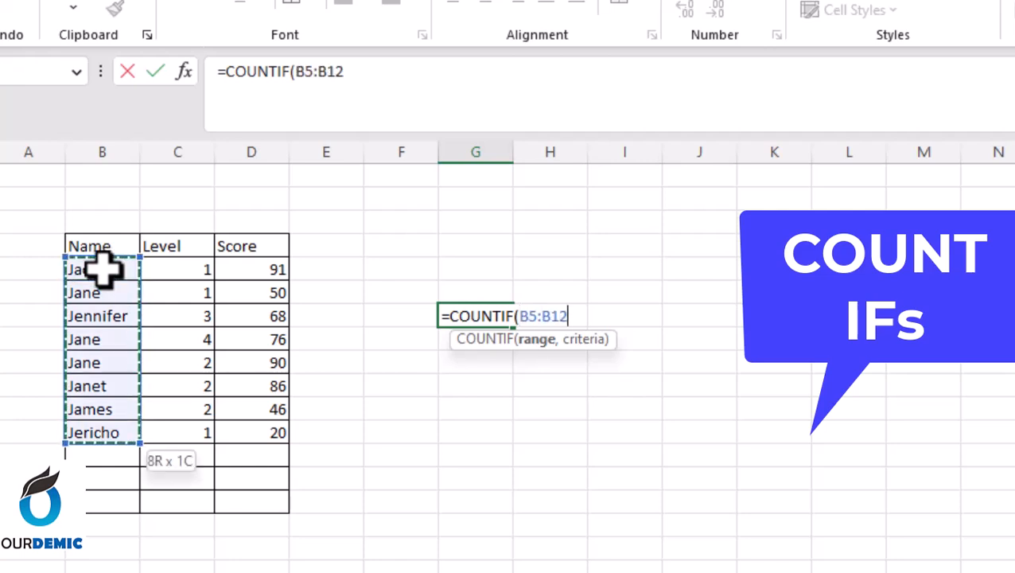
type(",")
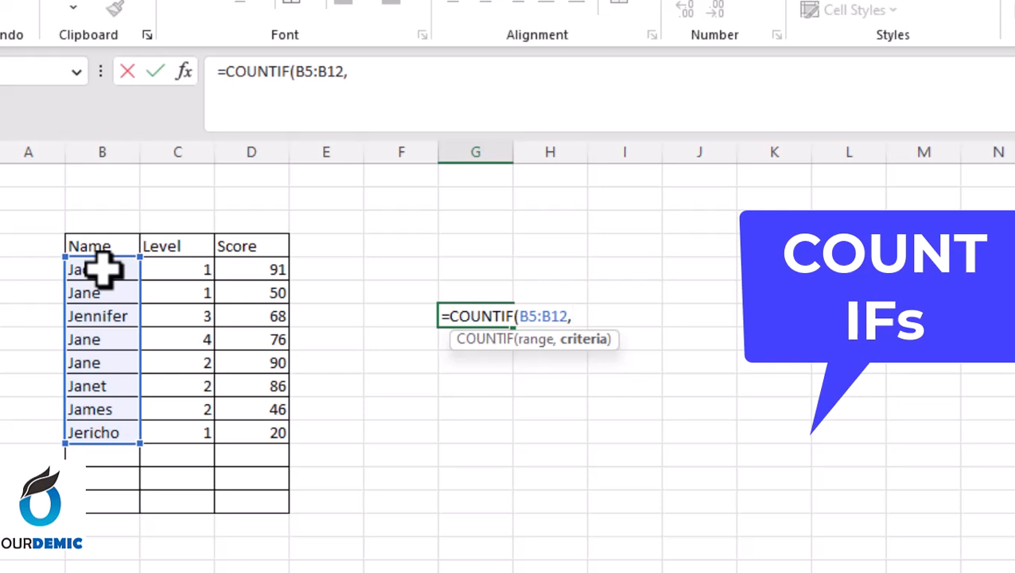
Step: Complete the COUNTIF formula in G7 with the name from cell B6 as its quoted text criterion
type("\"JANE")
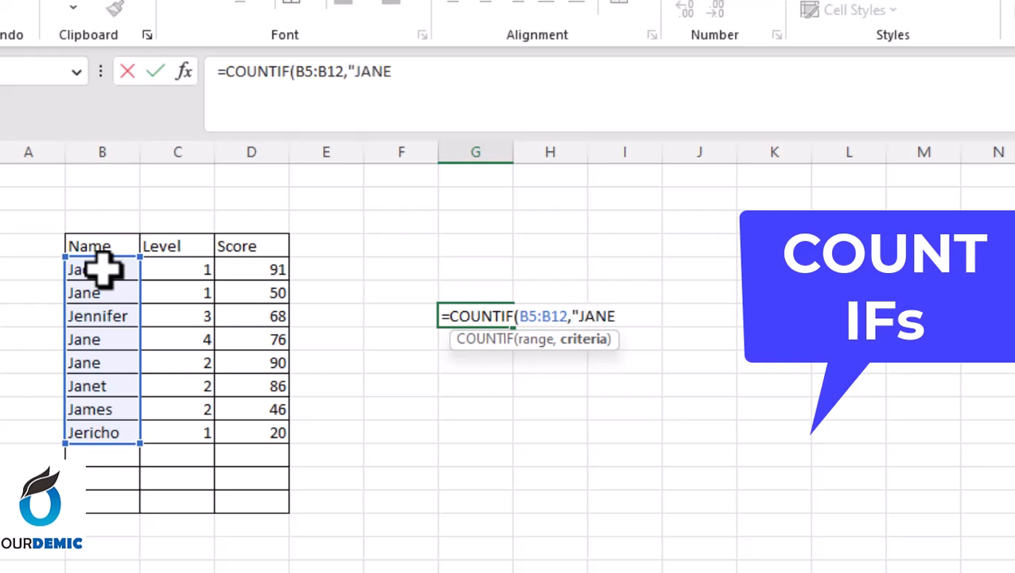
key("BackSpace")
key("BackSpace")
key("BackSpace")
type("ane")
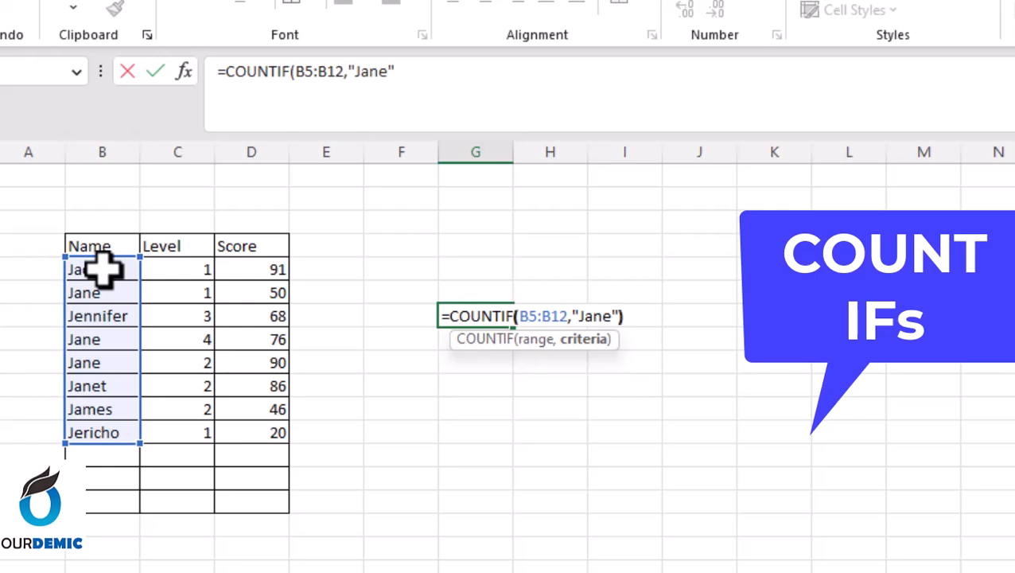
type("\")")
key("Return")
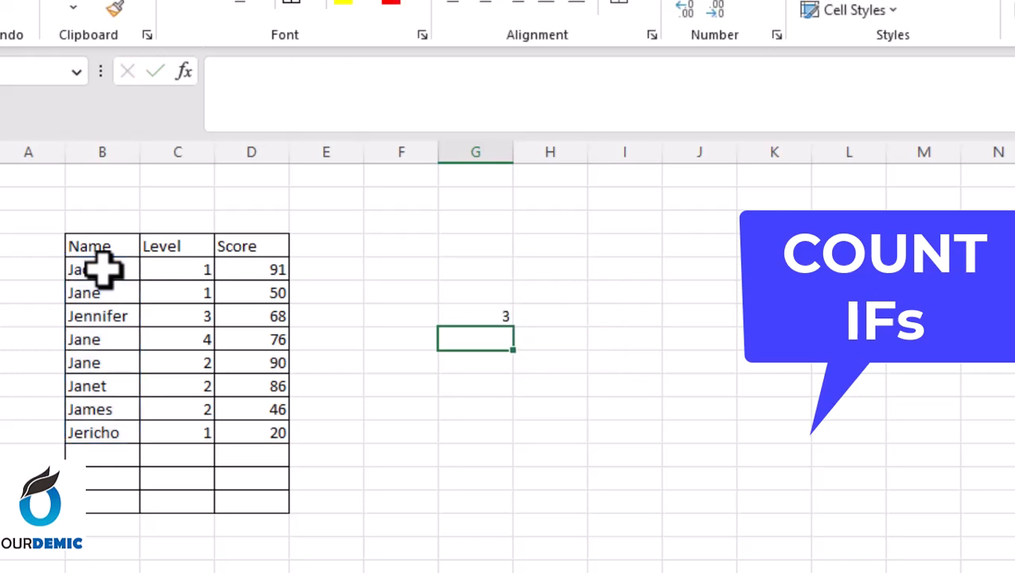
Step: Check the COUNTIF formula in G7 against the matching names in table rows 6, 8 and 9
left_click(490, 316)
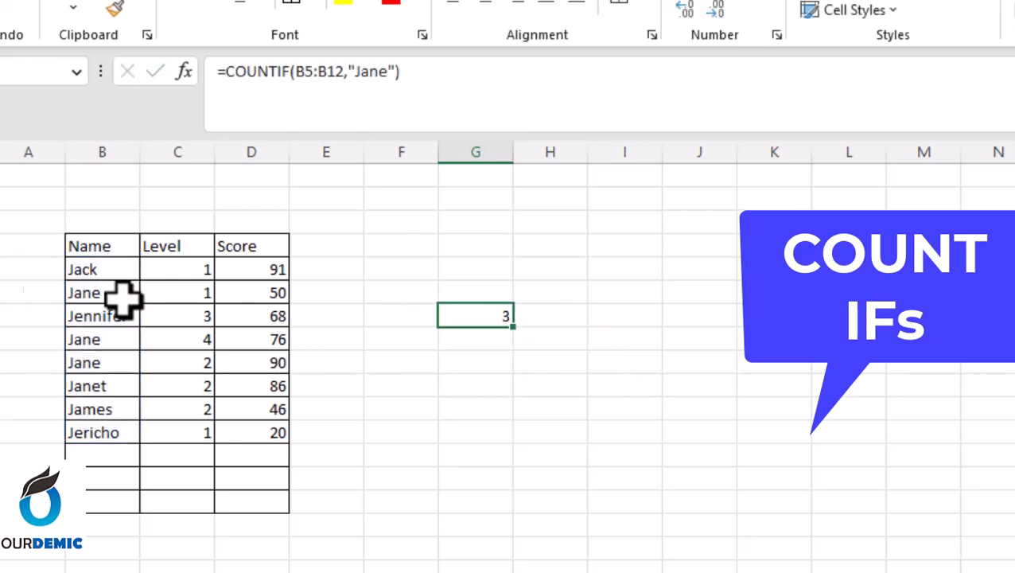
left_click(0, 293)
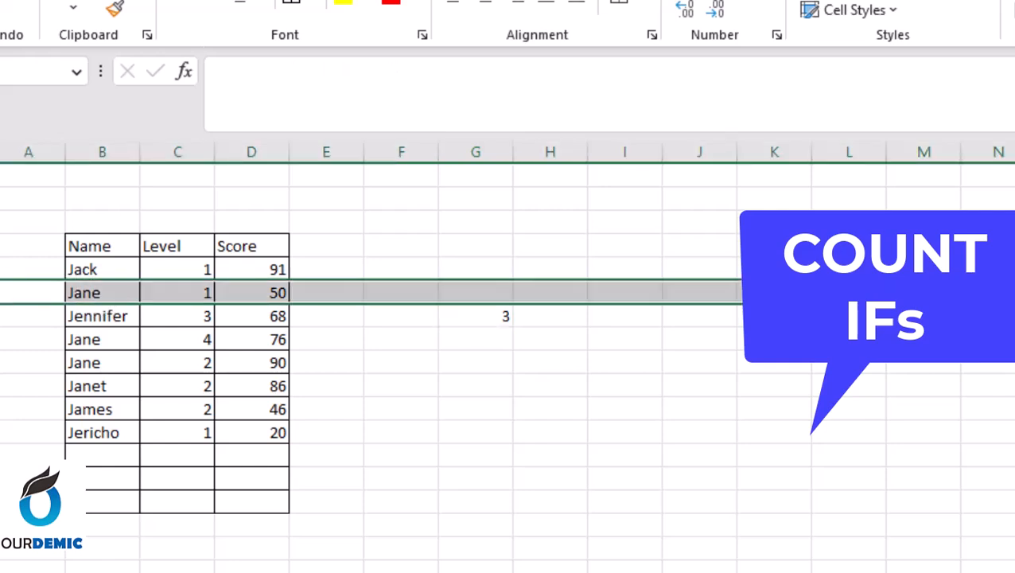
left_click(0, 340)
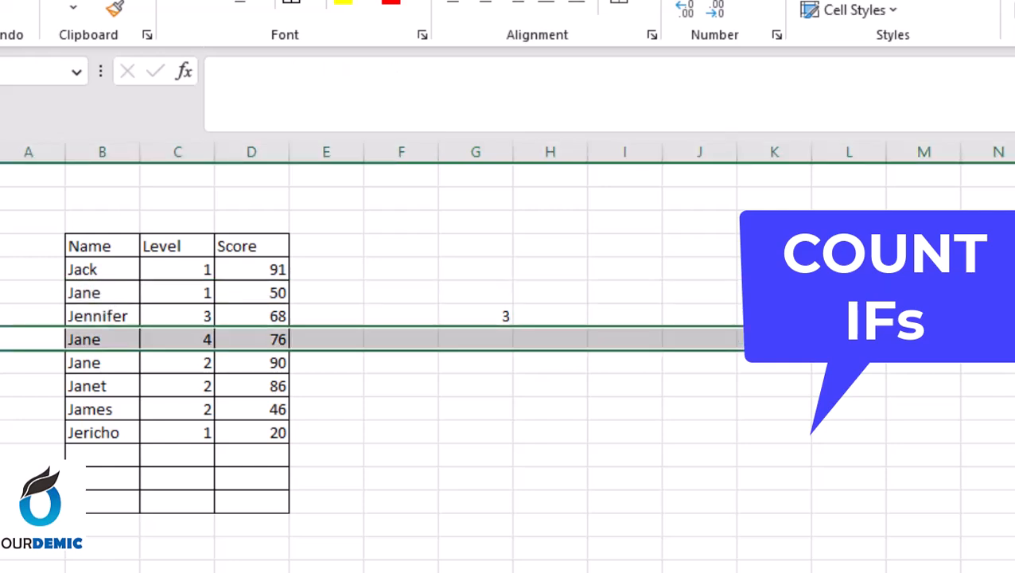
left_click(1, 363)
left_click(490, 321)
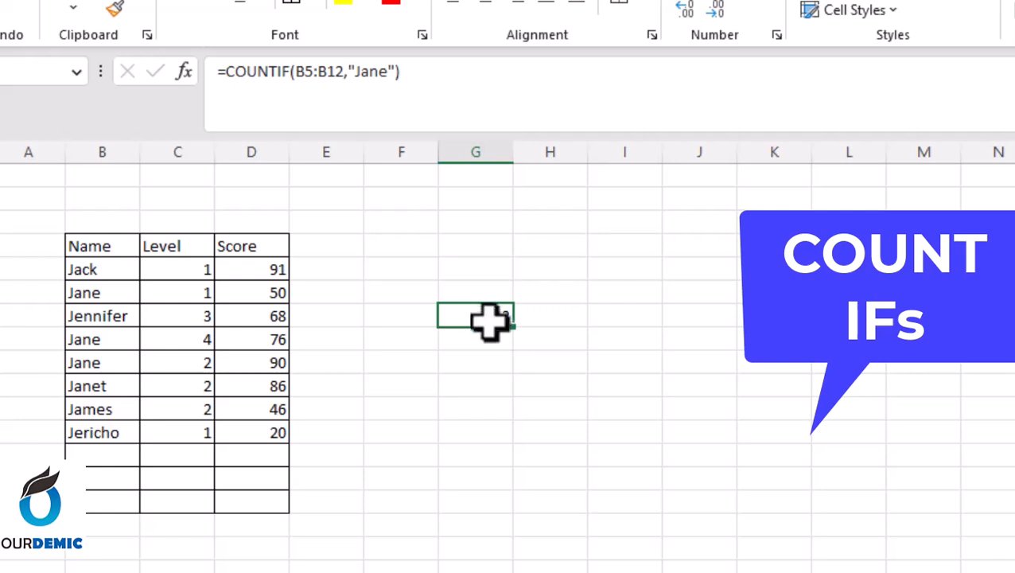
Step: Clear the COUNTIF formula in cell G7 and start a COUNTIFS formula in its place
double_click(494, 317)
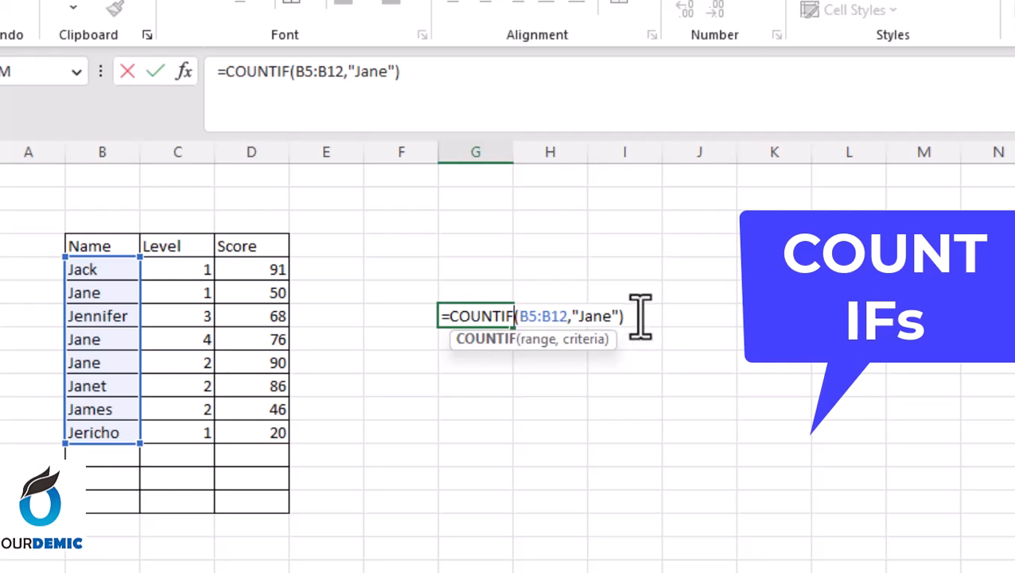
triple_click(521, 322)
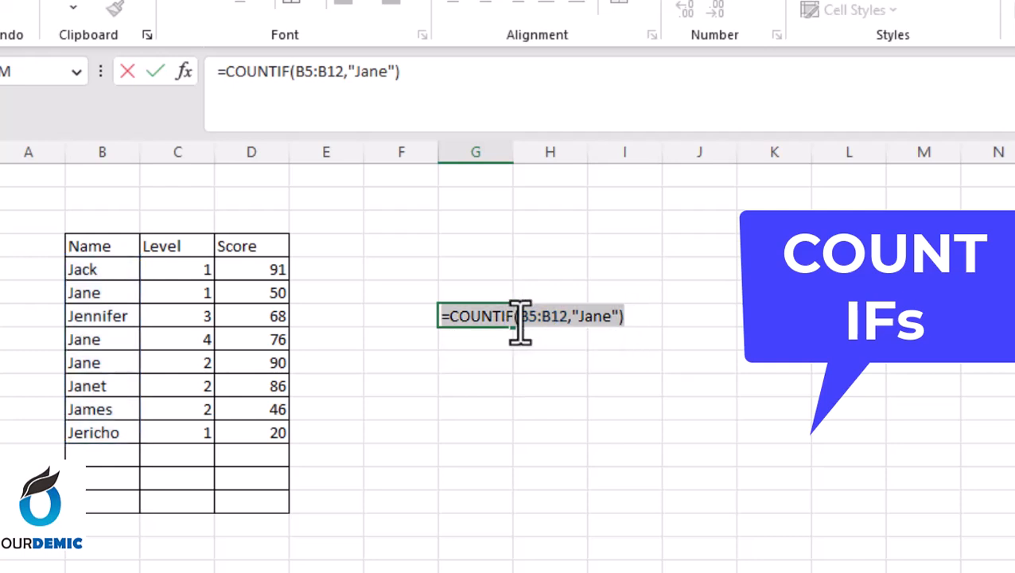
key("Delete")
type("=coun")
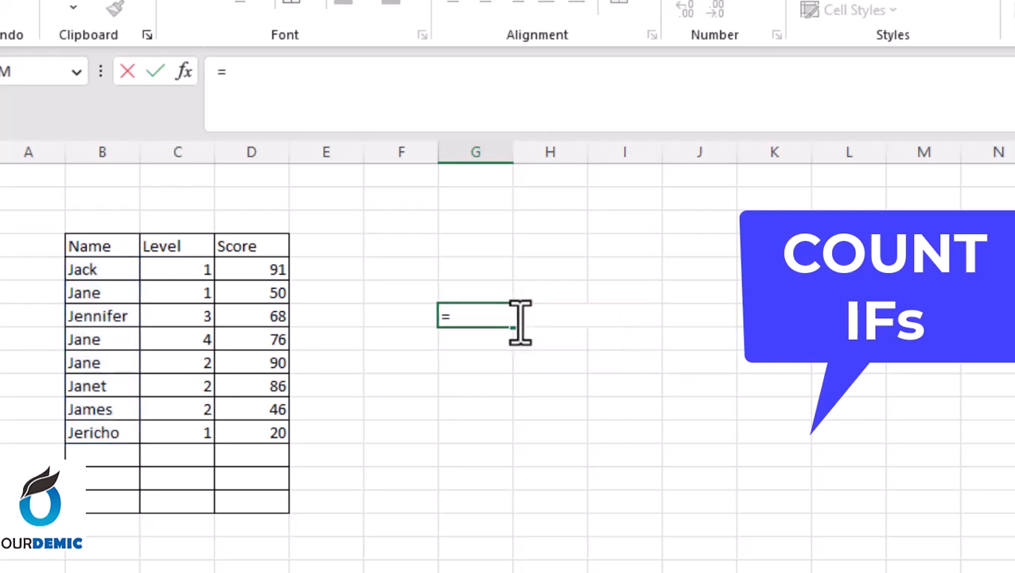
key("Down")
key("Down")
key("Down")
key("Down")
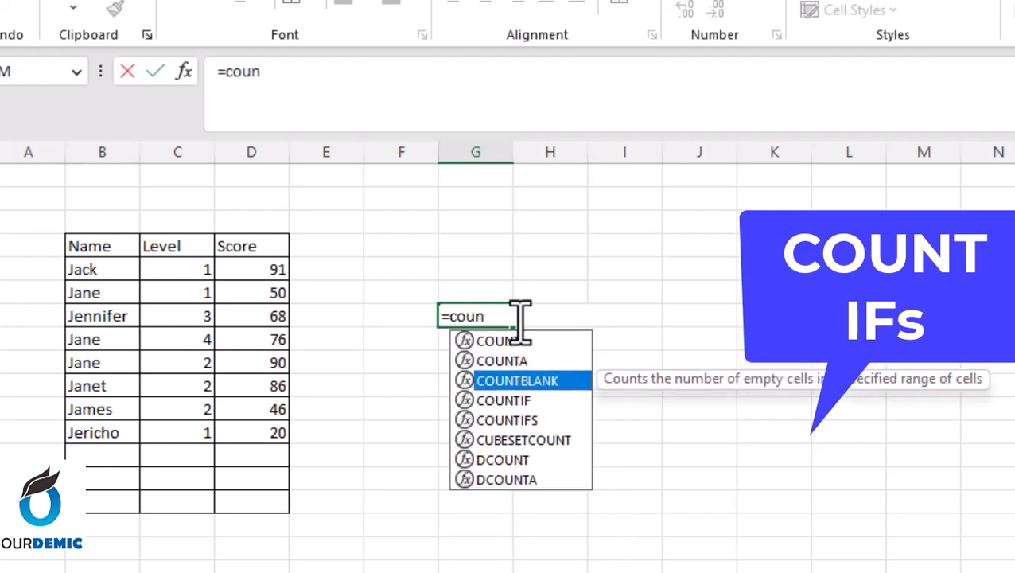
key("Tab")
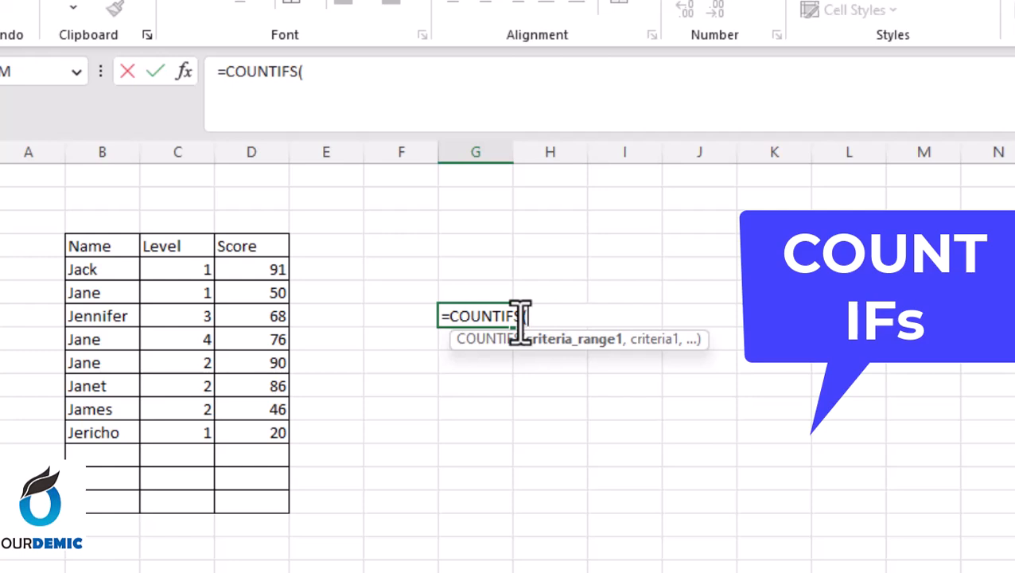
Step: Set the Name cells B5:B12 as the first criteria range of the COUNTIFS formula
left_click(79, 270)
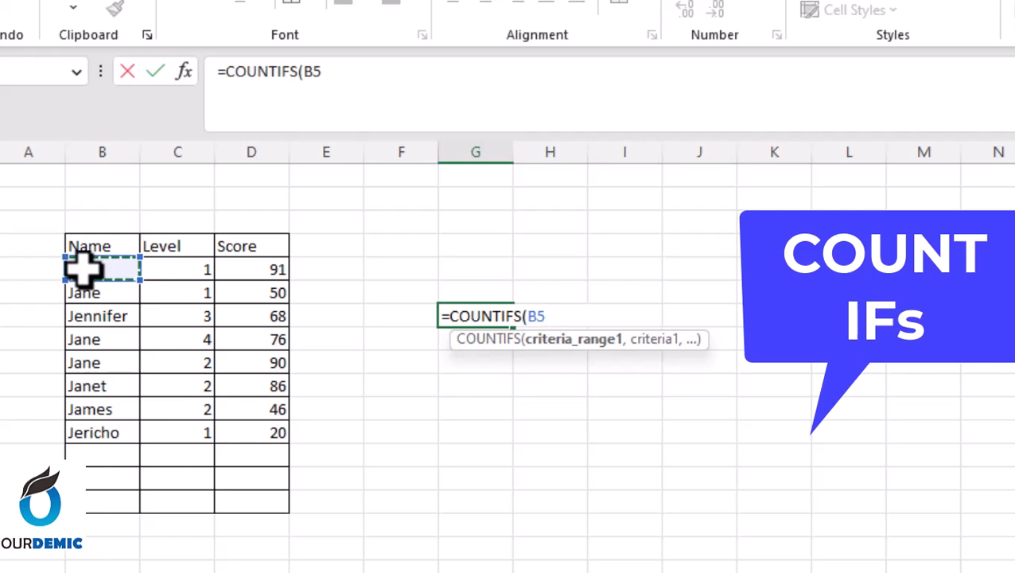
key("ctrl+Down")
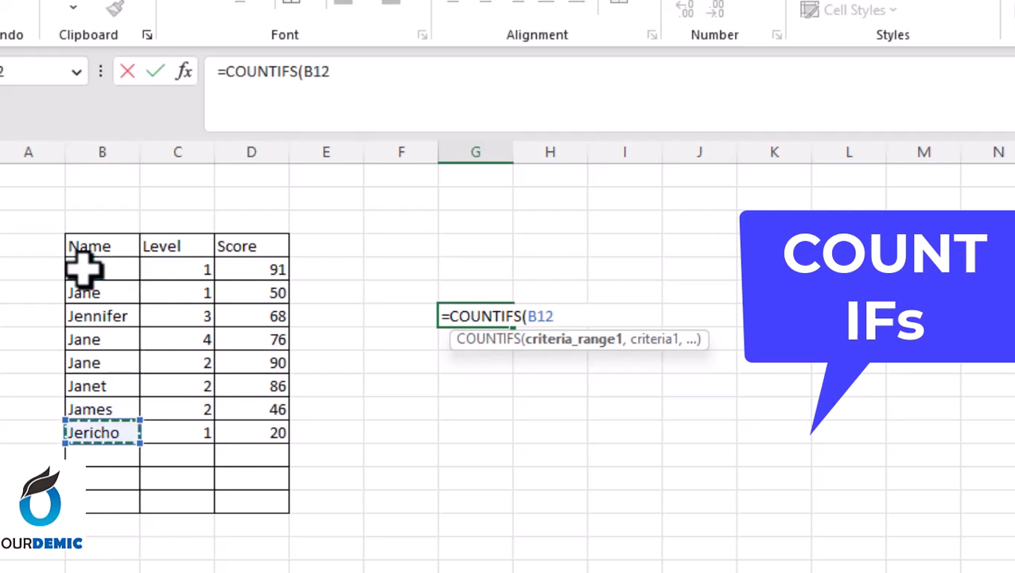
key("shift+Up")
key("shift+Up")
key("shift+Up")
key("shift+Up")
key("shift+Up")
key("shift+Up")
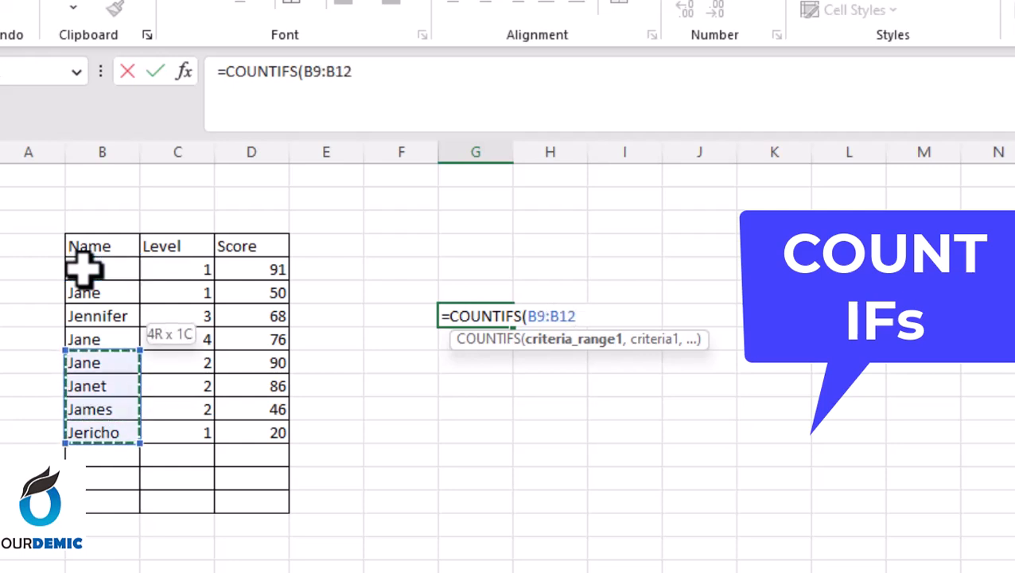
key("shift+Up")
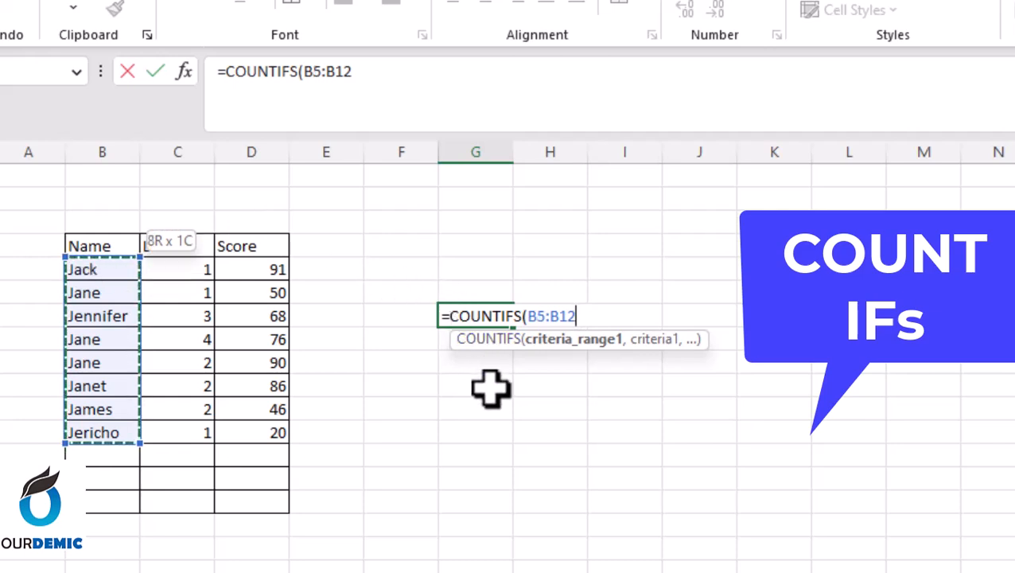
type(",")
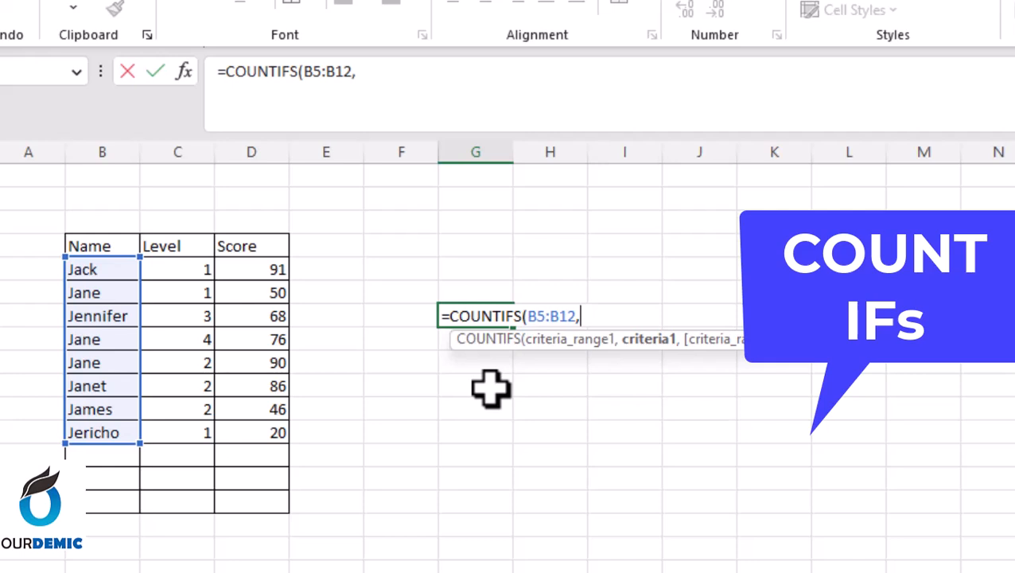
Step: Enter the name from cell B6 as quoted text for the first COUNTIFS criterion
type("@")
key("BackSpace")
type("@")
key("BackSpace")
type("\"Jane\",")
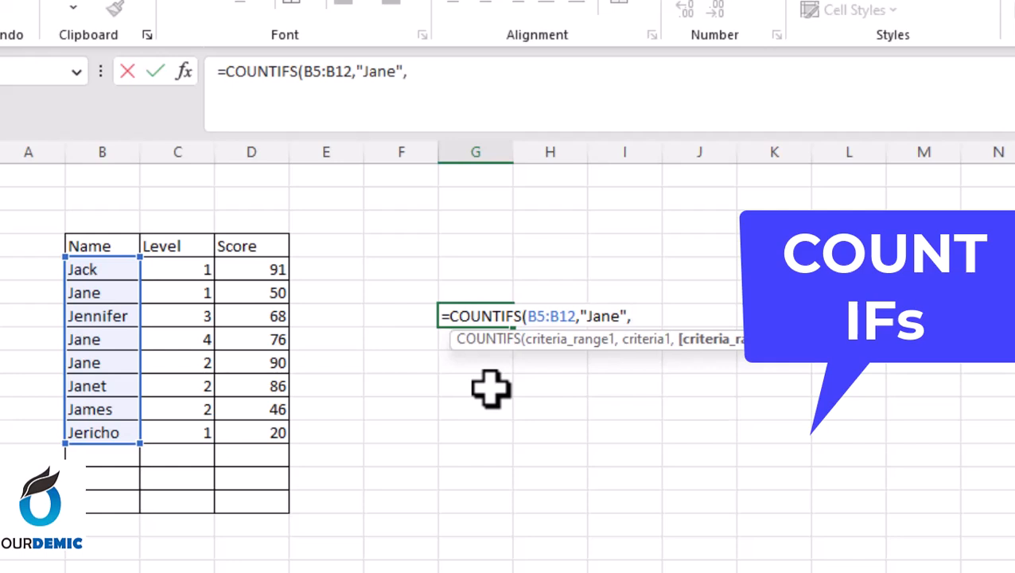
Step: Set the Level cells C5:C12 as the second criteria range of the COUNTIFS formula
left_click(188, 268)
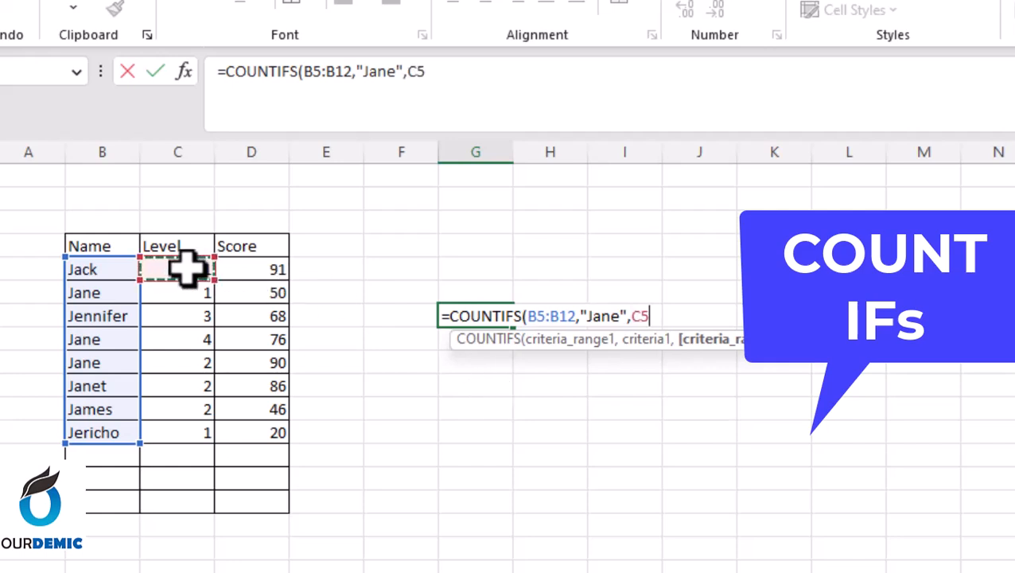
key("shift+Down")
key("shift+Down")
key("shift+Down")
key("shift+Down")
key("shift+Down")
key("shift+Down")
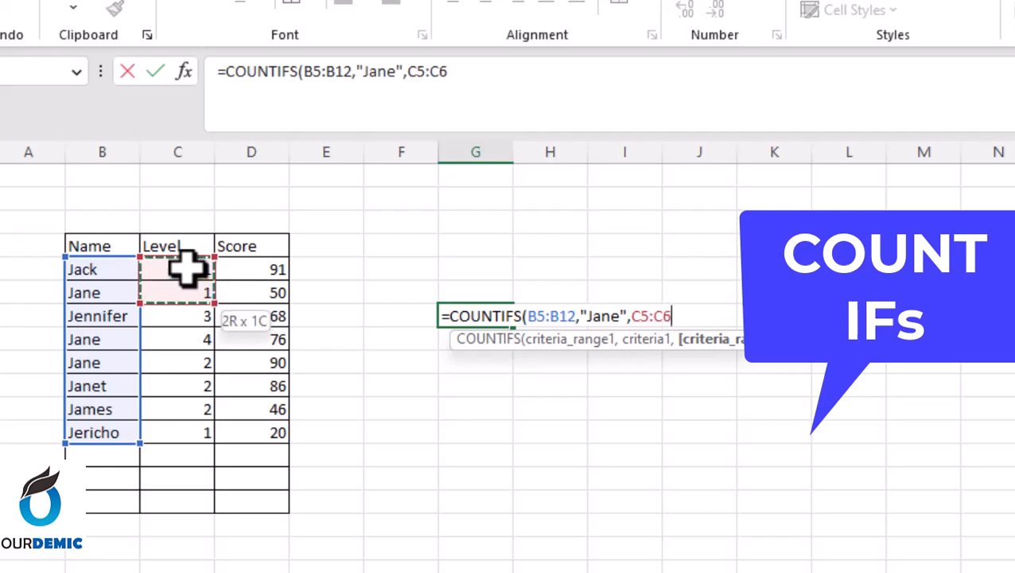
key("shift+Down")
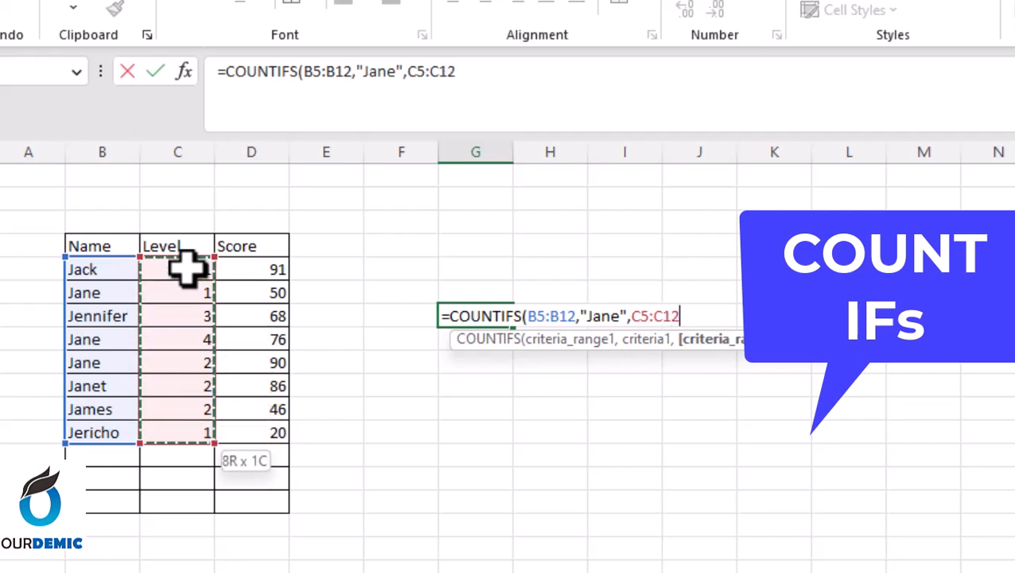
Step: Set the second COUNTIFS criterion to "4" for the Level cells, complete the formula in G7, and check the matching name rows
type(",")
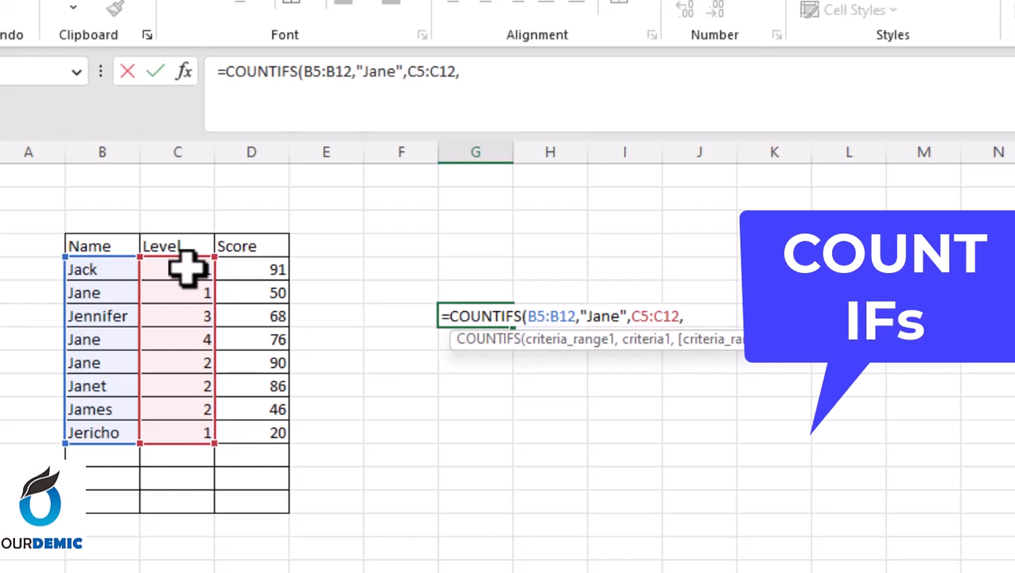
type("\"4\")")
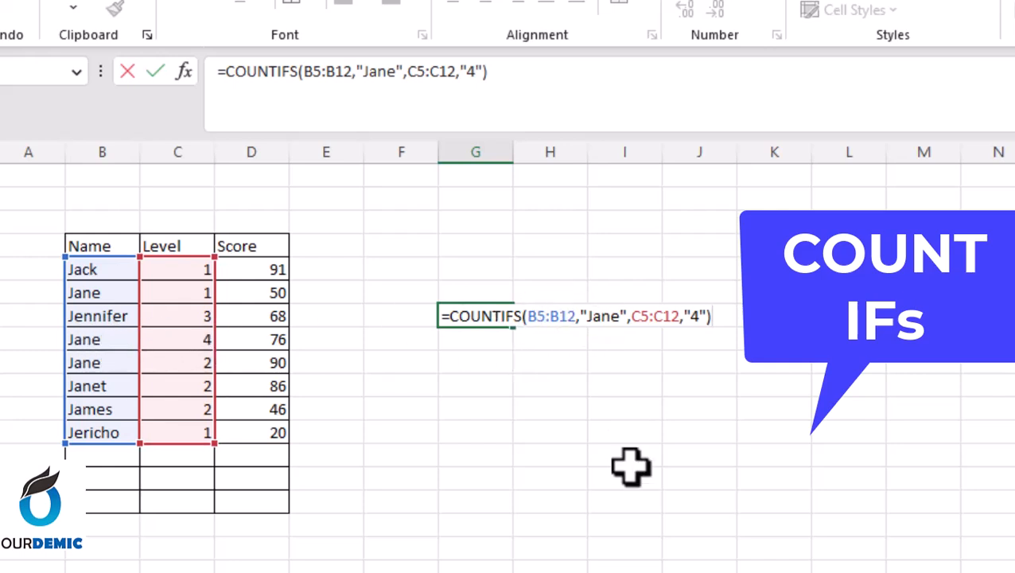
key("Return")
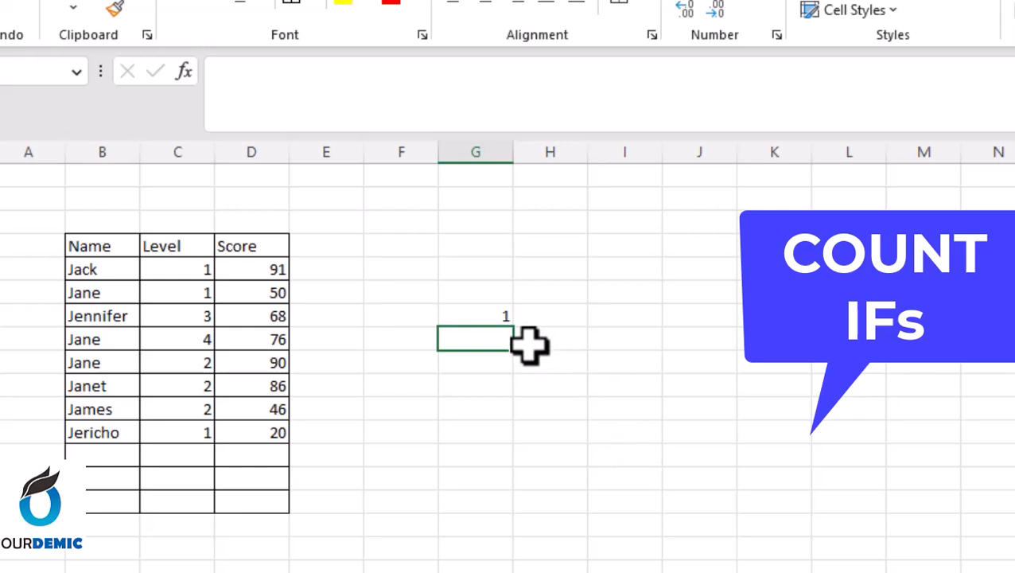
left_click(0, 293)
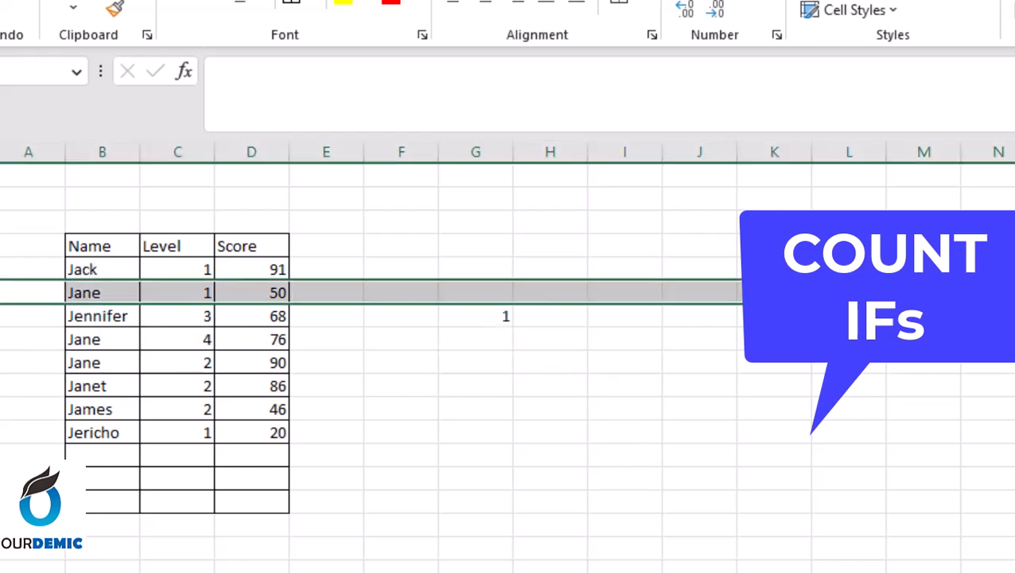
left_click(0, 339)
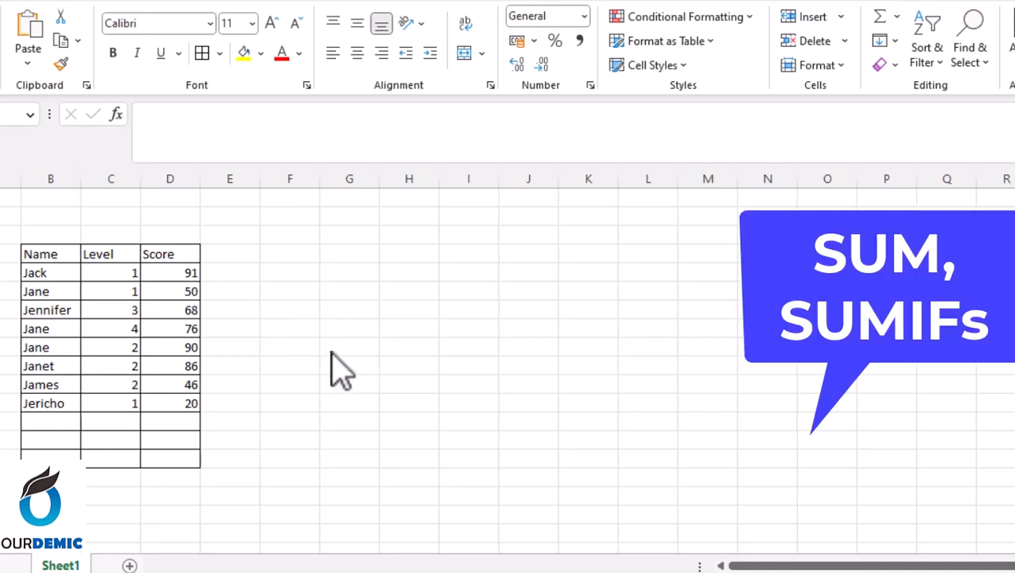
Step: Total the Score cells D5:D12 with a SUM formula in cell G7 and review the formula
double_click(338, 312)
type("=")
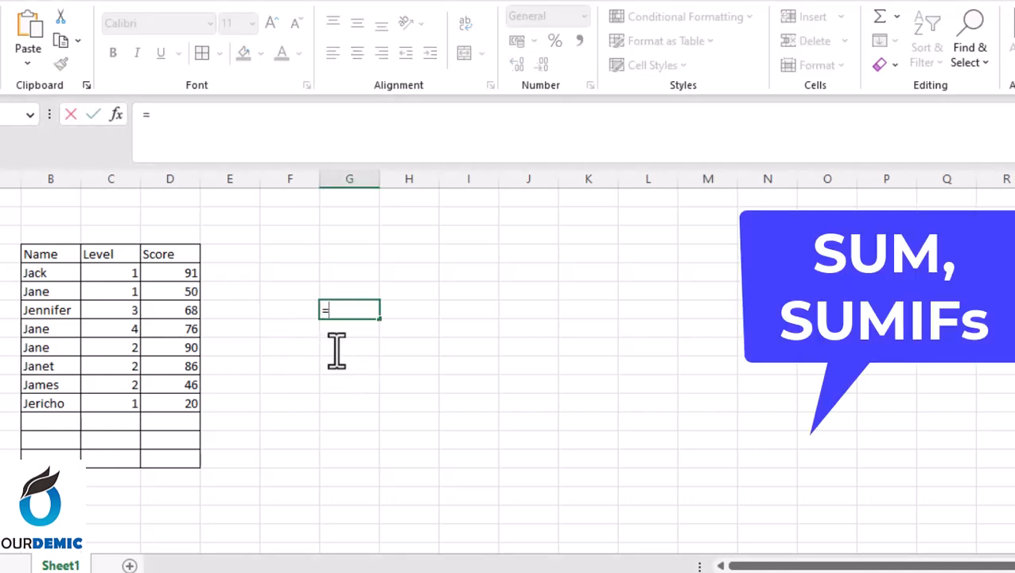
type("sum")
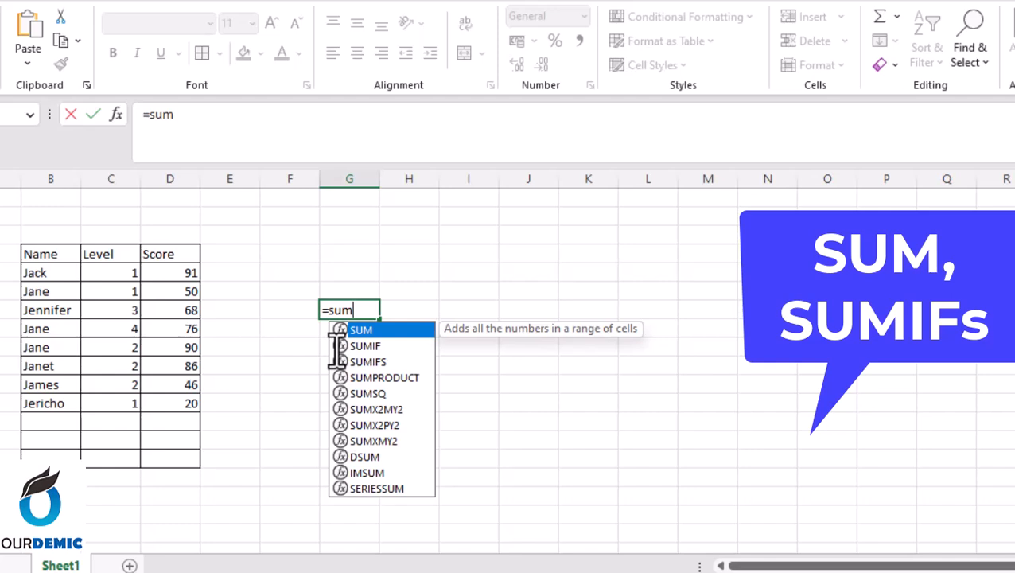
key("Tab")
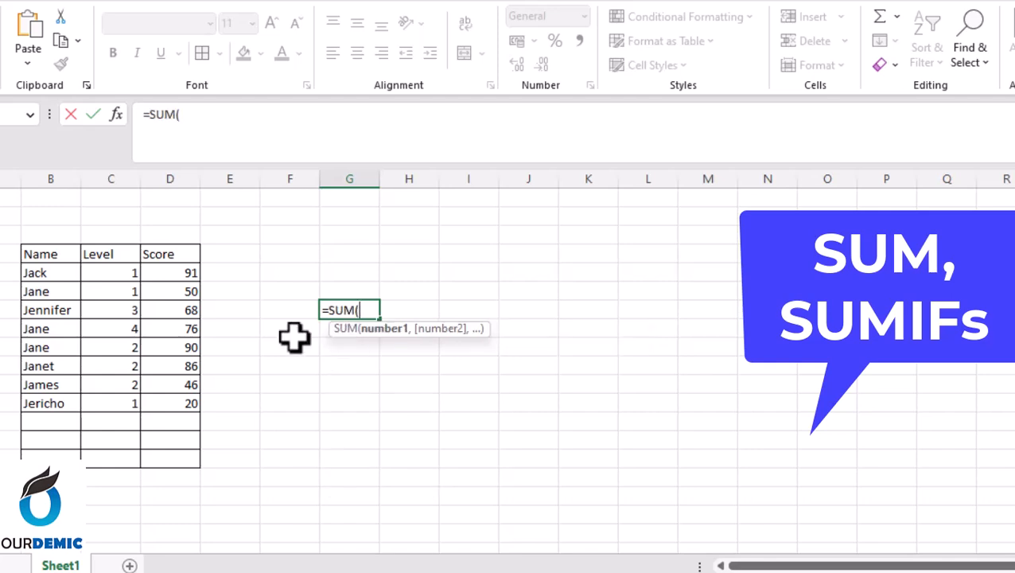
left_click(185, 273)
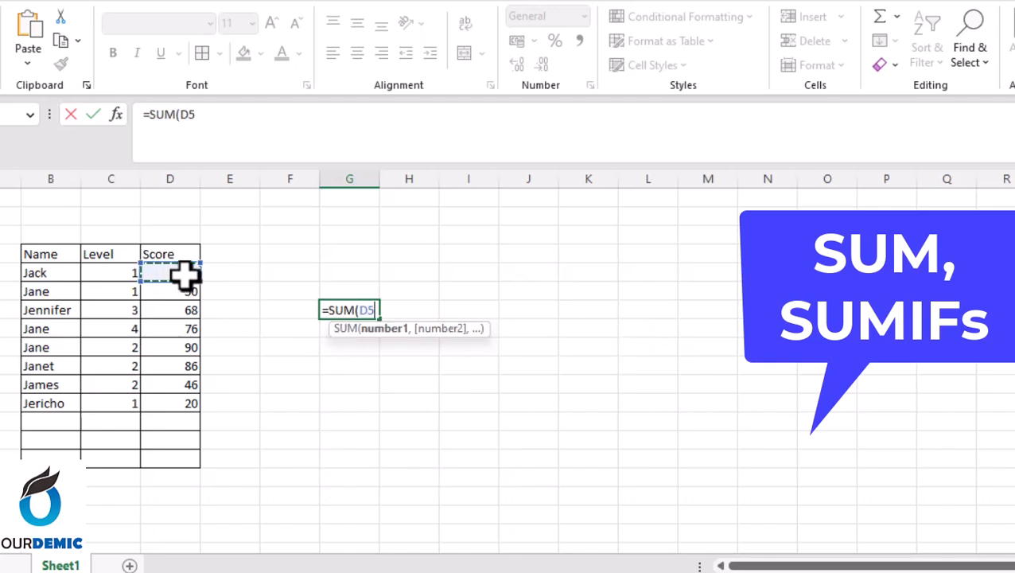
key("shift+Down")
key("shift+Down")
key("shift+Down")
key("shift+Down")
key("shift+Down")
key("shift+Down")
key("shift+Down")
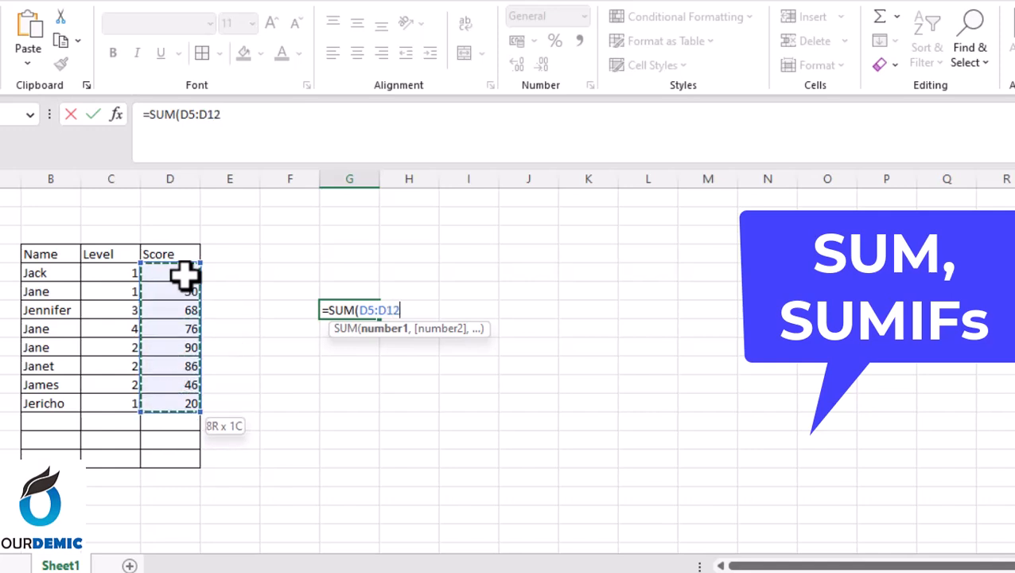
type(")")
key("Return")
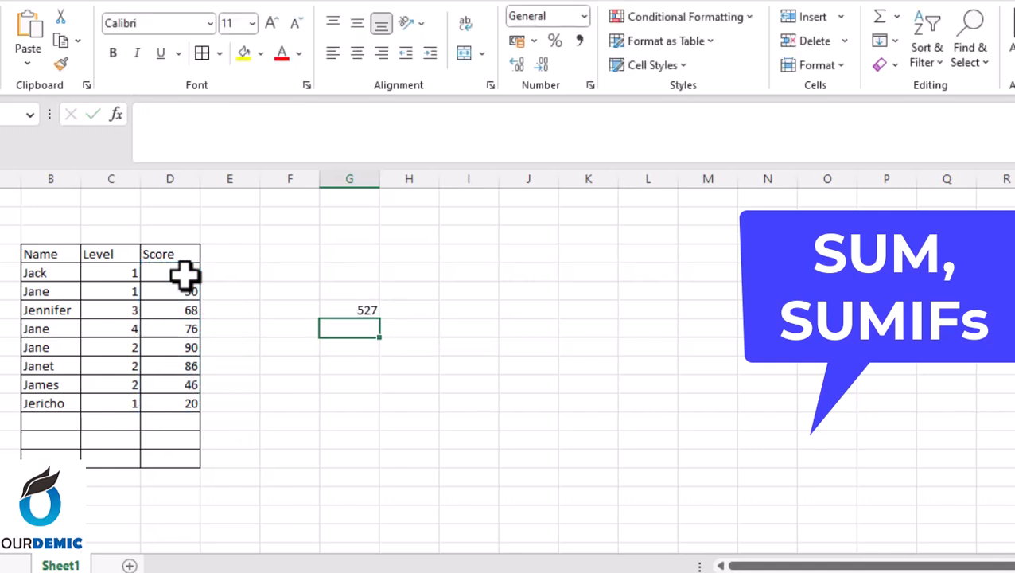
left_click(352, 309)
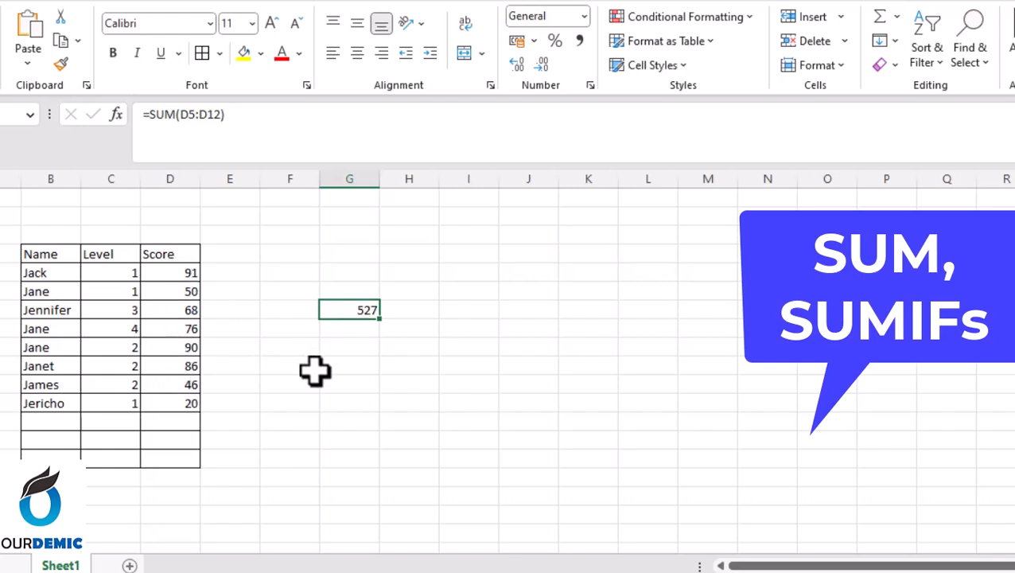
Step: Start a SUMIF formula in cell G9 with the Level cells C5:C12 as its criteria range
left_click(350, 347)
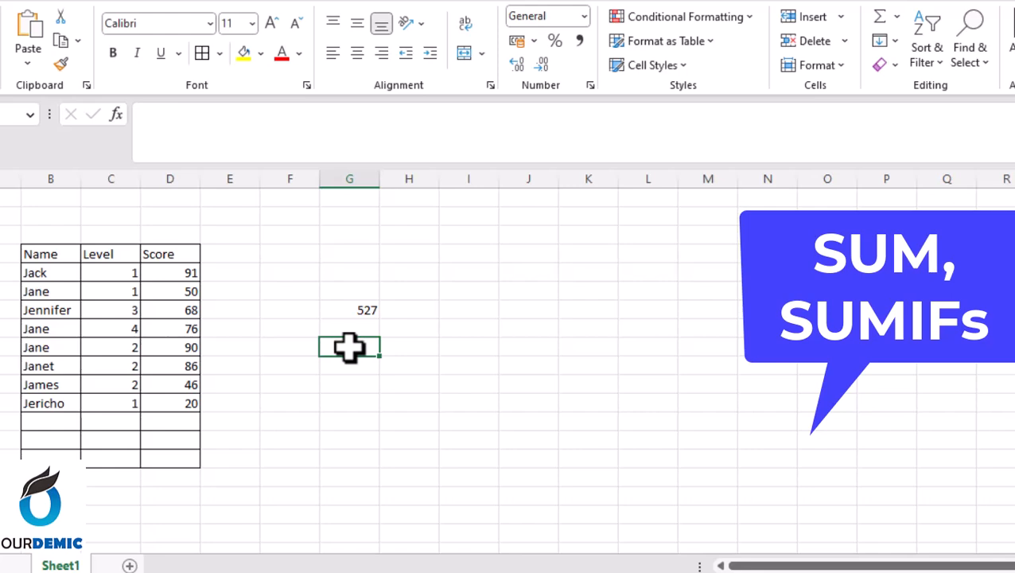
type("=sum")
key("Down")
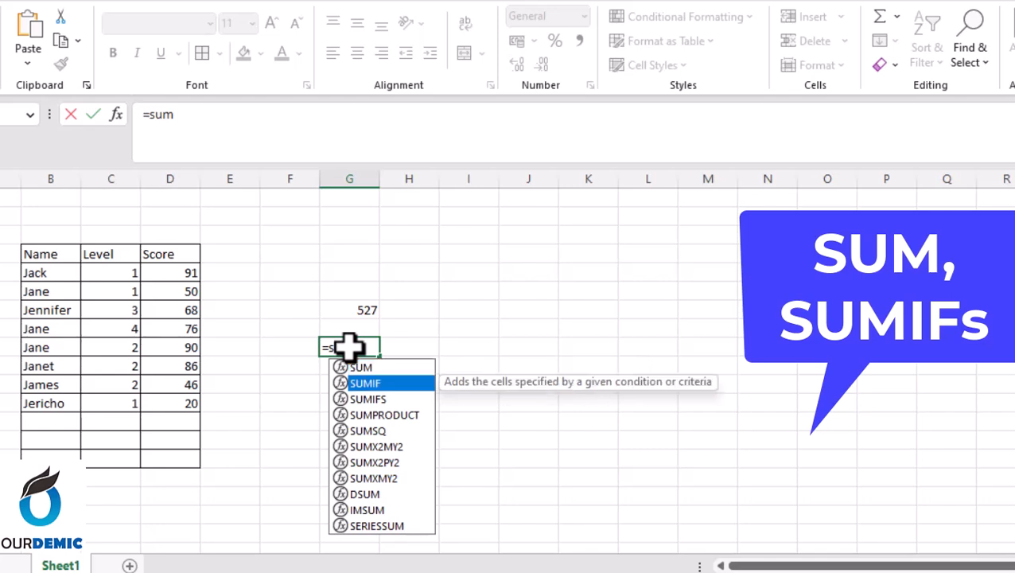
key("Tab")
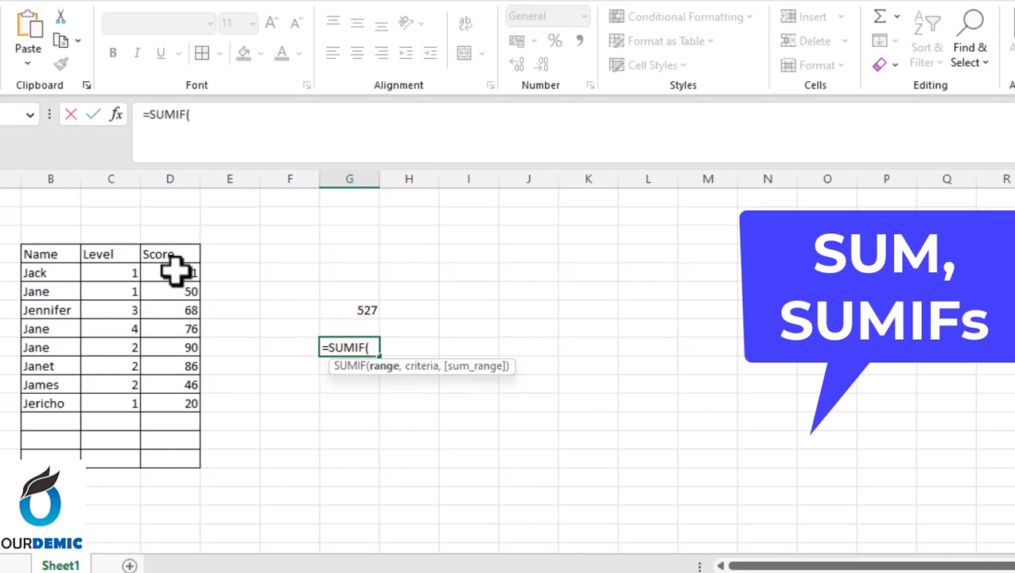
left_click(127, 272)
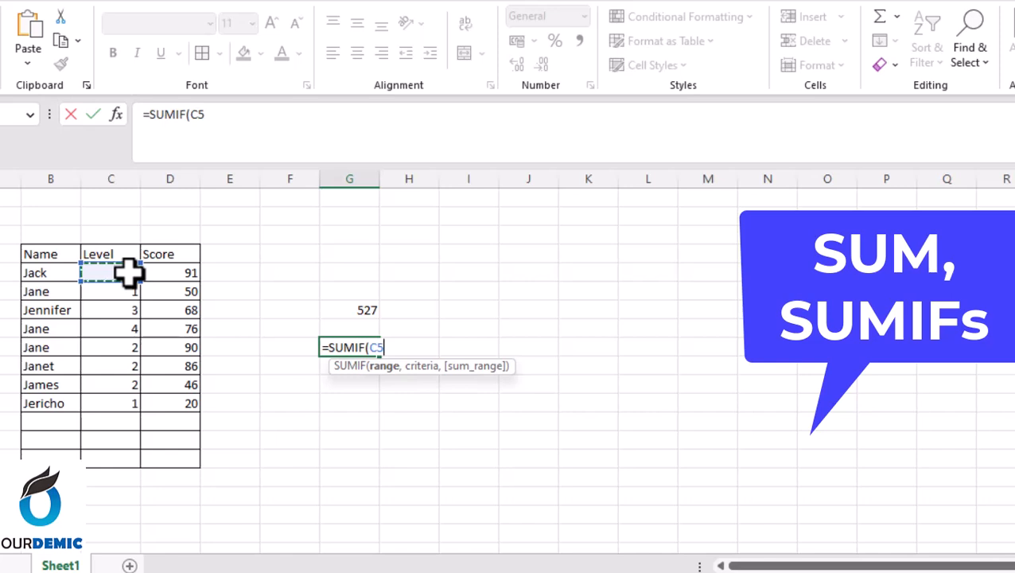
key("ctrl+shift+Down")
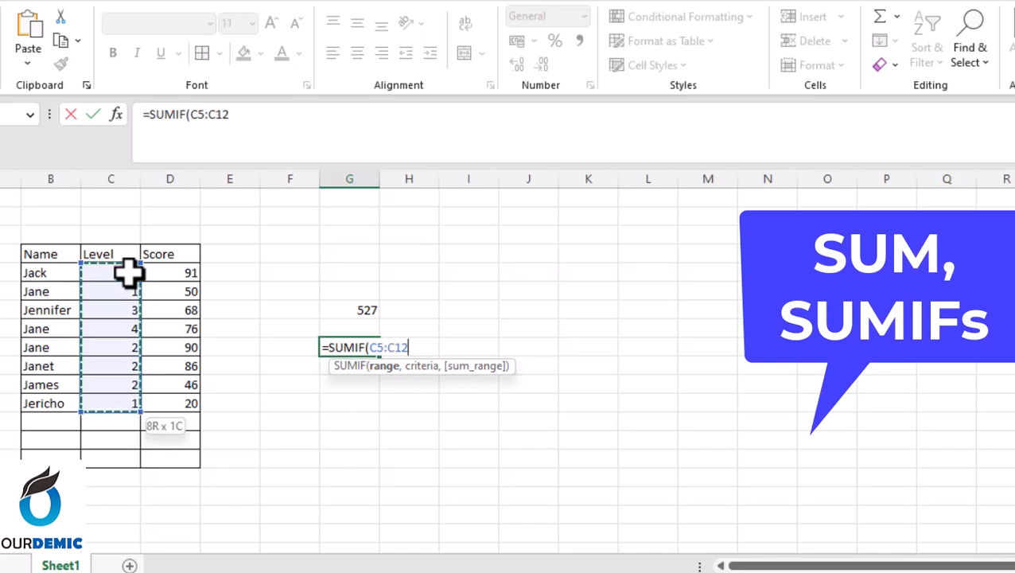
type(",")
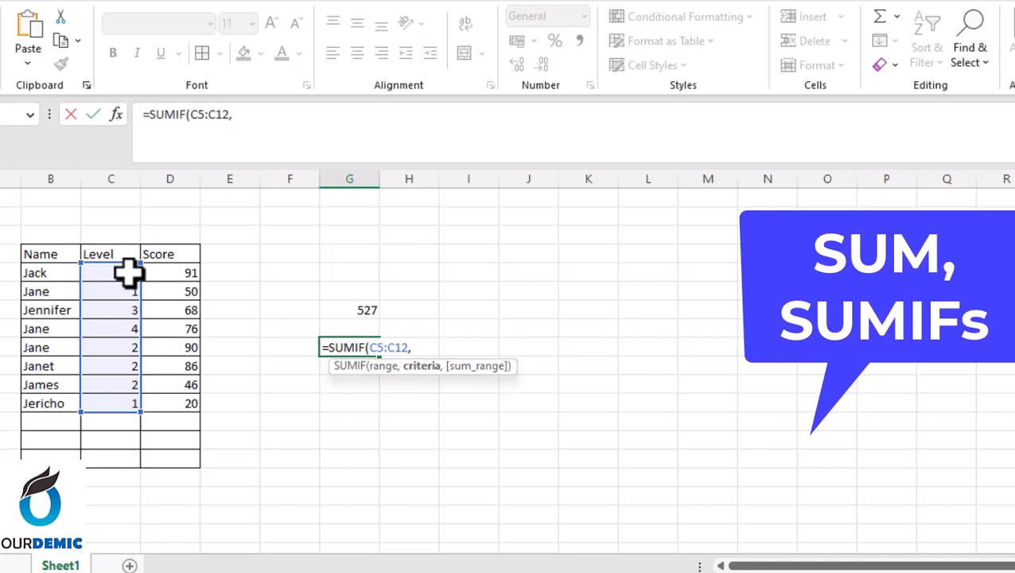
Step: Set the SUMIF criterion to ">1" with the Score cells D5:D12 as the sum range, and complete the formula
type("@")
key("BackSpace")
type("\">1\",")
left_click(191, 273)
left_click_drag(191, 273, 195, 405)
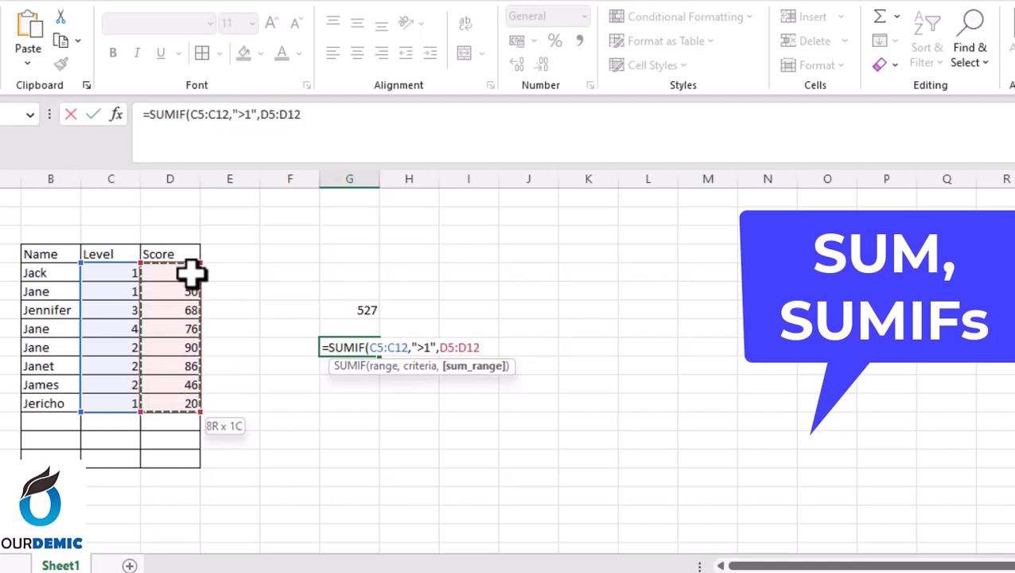
type(")")
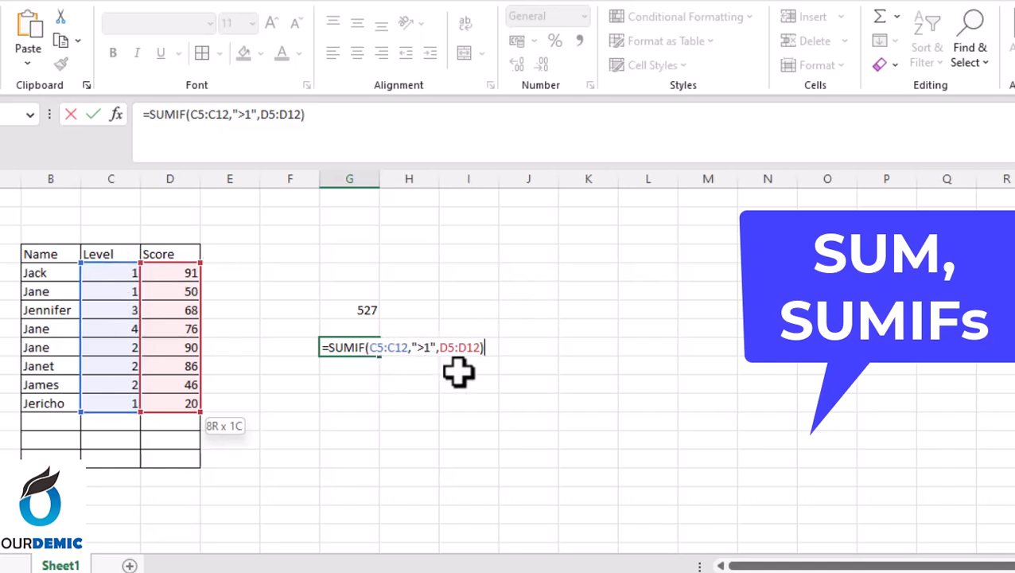
key("Return")
Step: Review the SUMIF formula in cell G9 against the table rows whose Level is 1
left_click(367, 347)
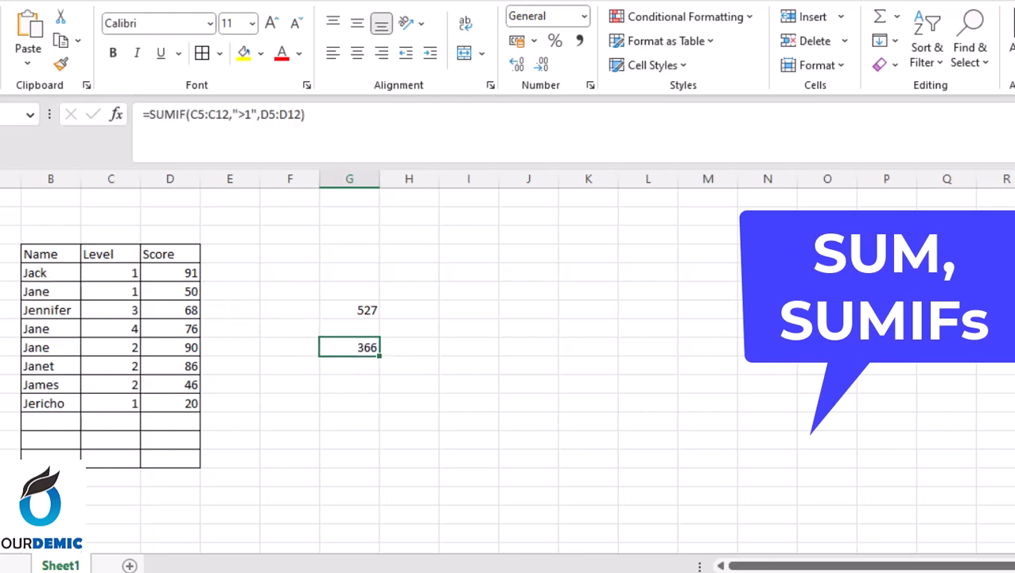
left_click(0, 273)
left_click(0, 292)
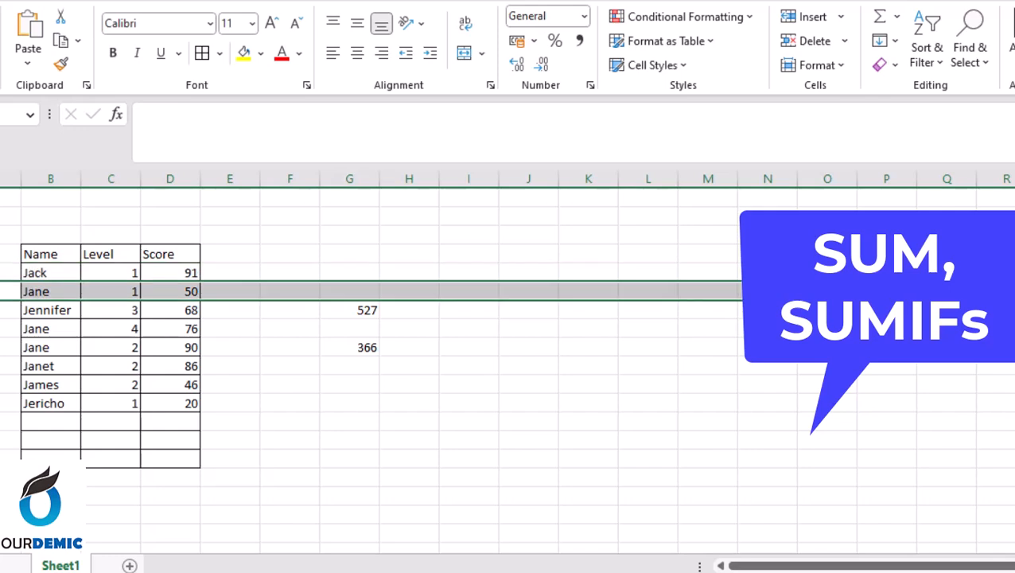
left_click(0, 404)
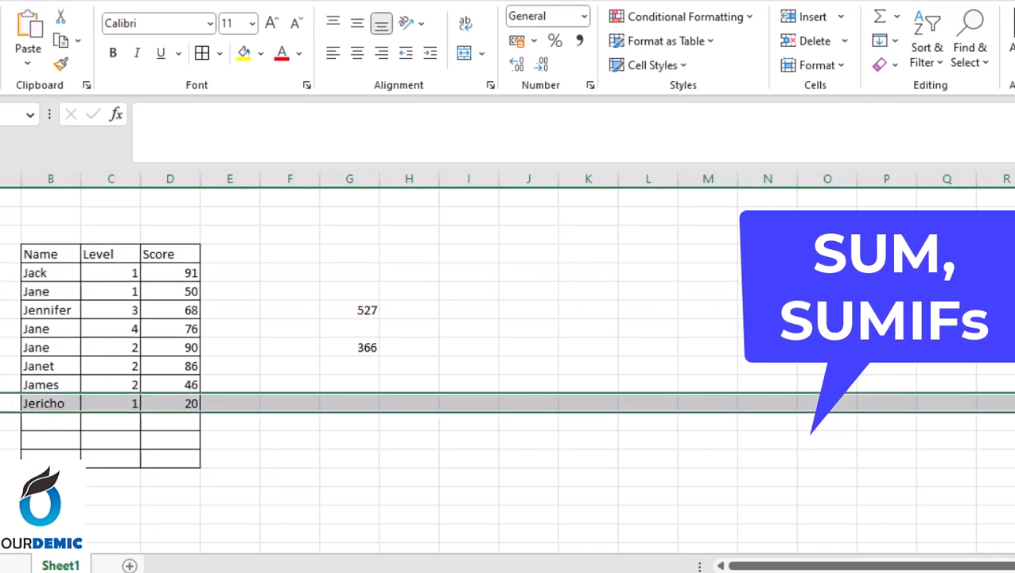
left_click(362, 347)
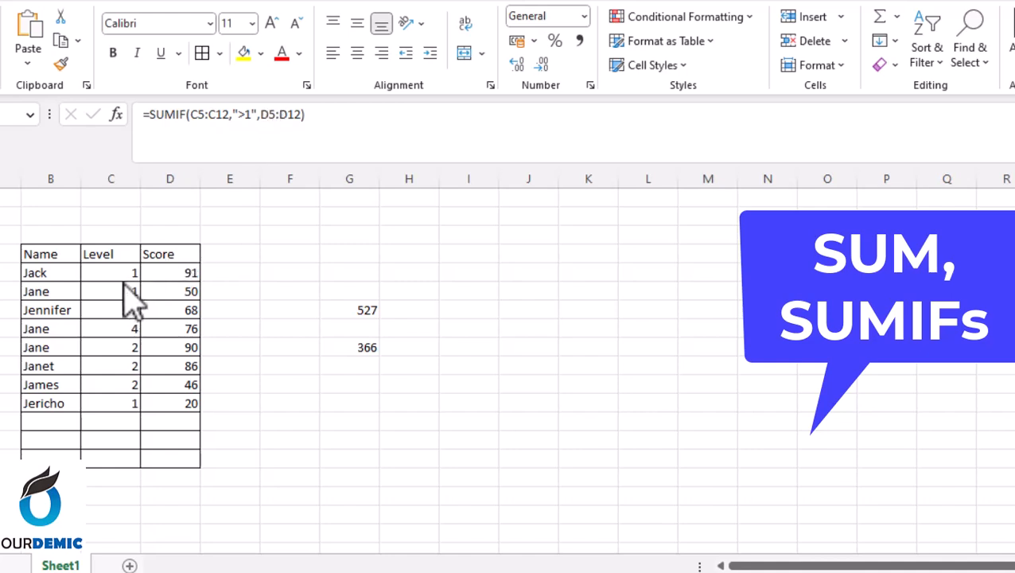
left_click(244, 116)
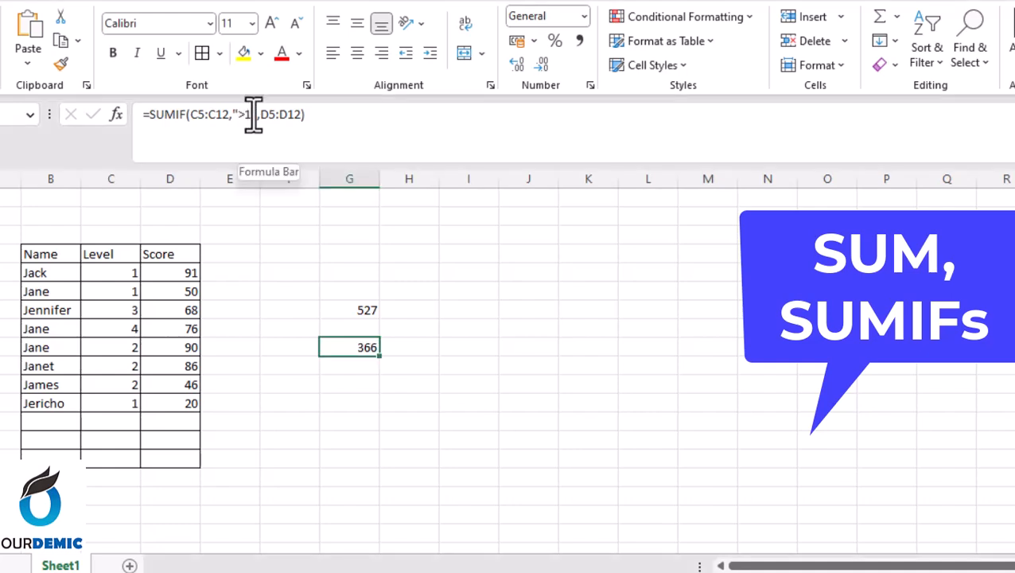
left_click(247, 115)
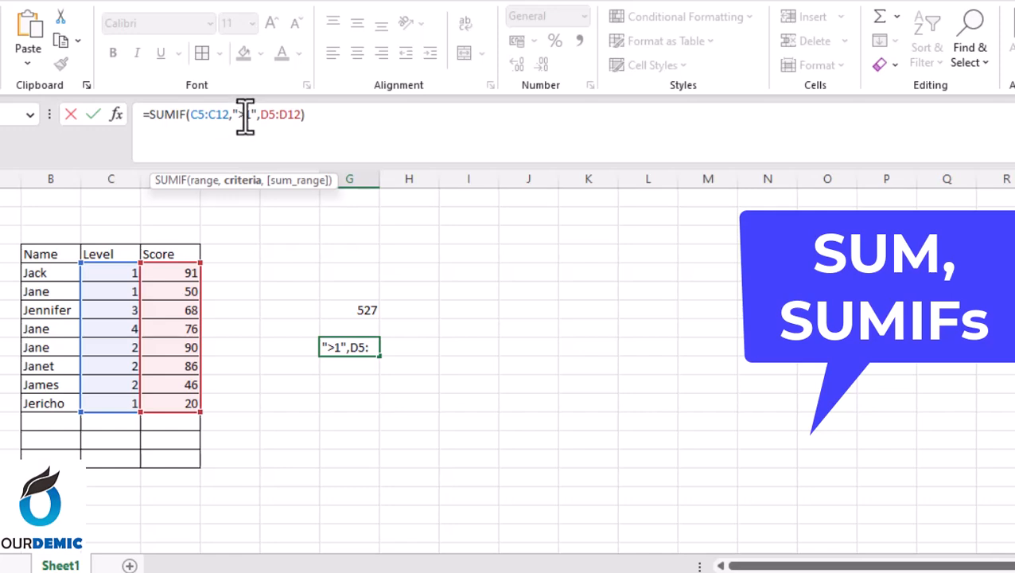
left_click(452, 342)
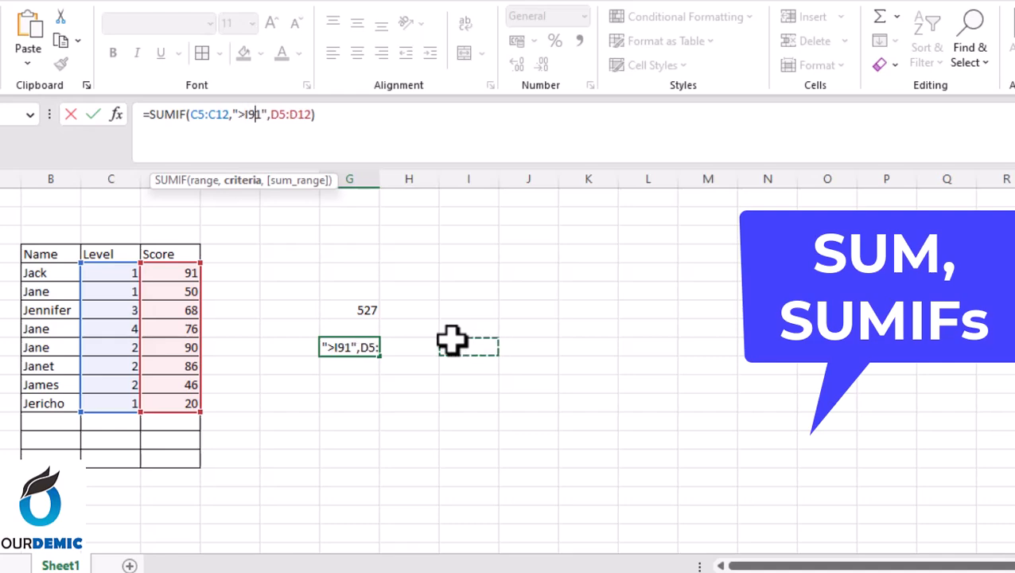
key("Escape")
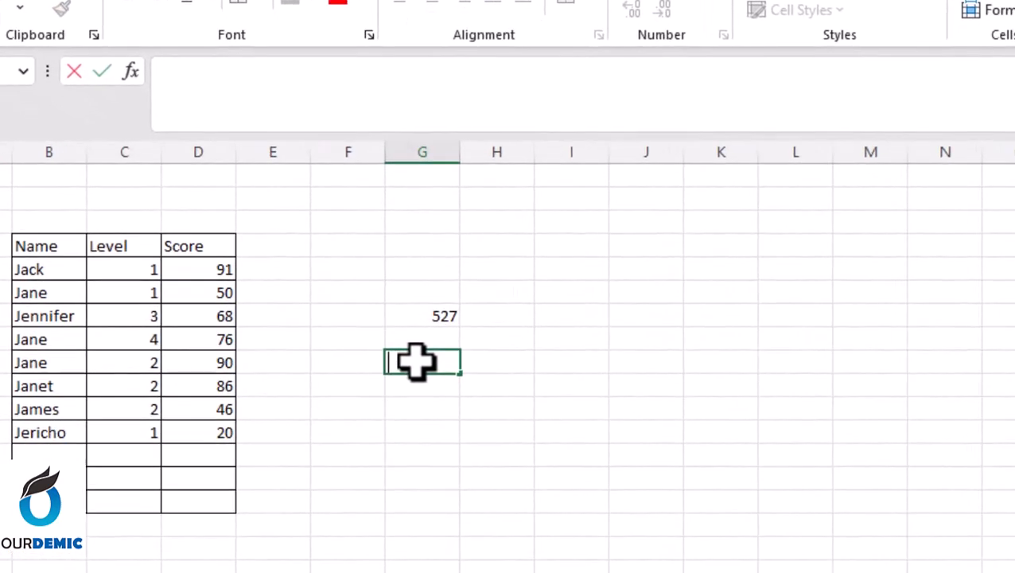
Step: Build a new SUMIF formula in the emptied cell G9, using the Level cells C5:C12 as the criteria range
type("=sum")
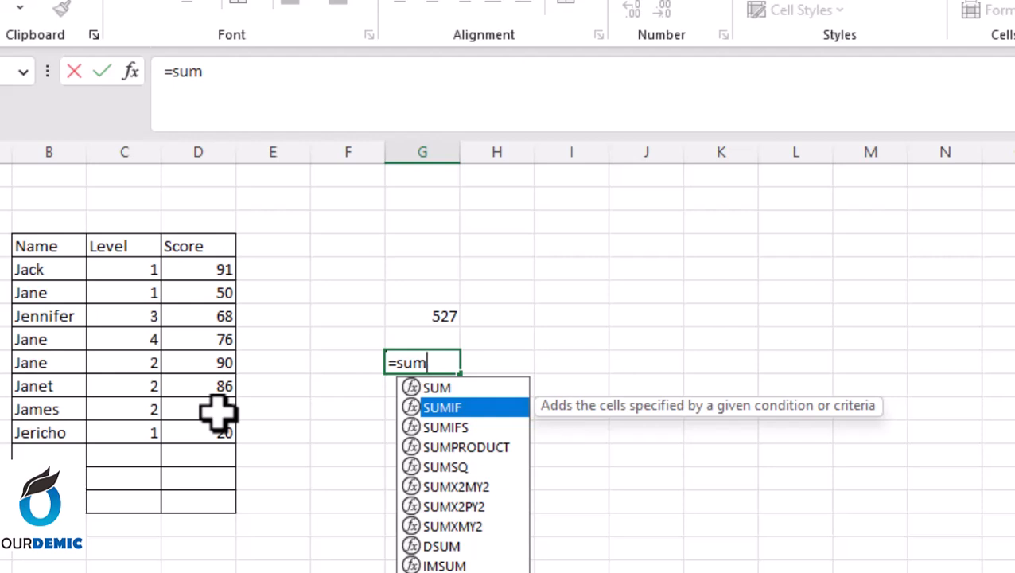
key("Tab")
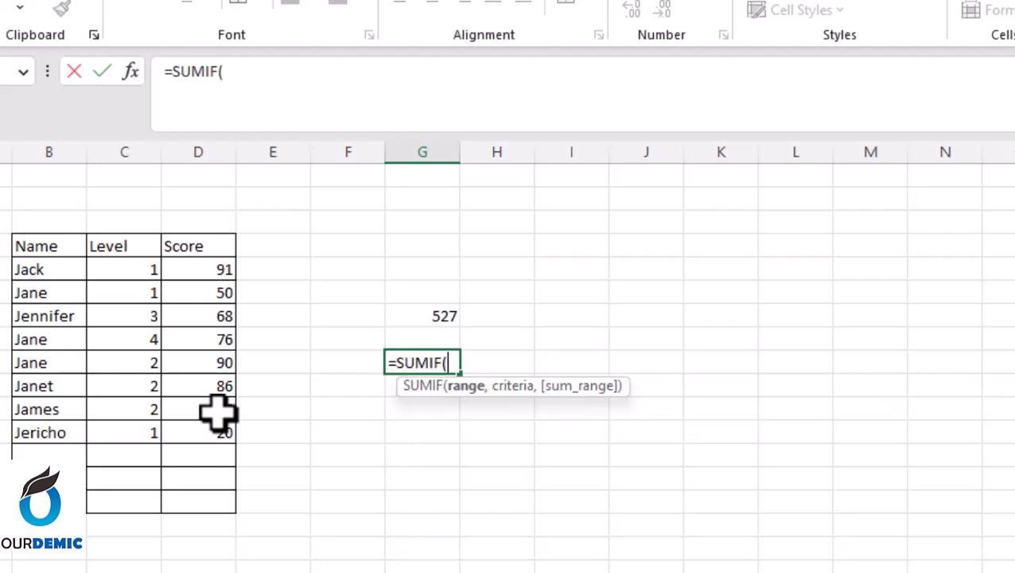
left_click(129, 271)
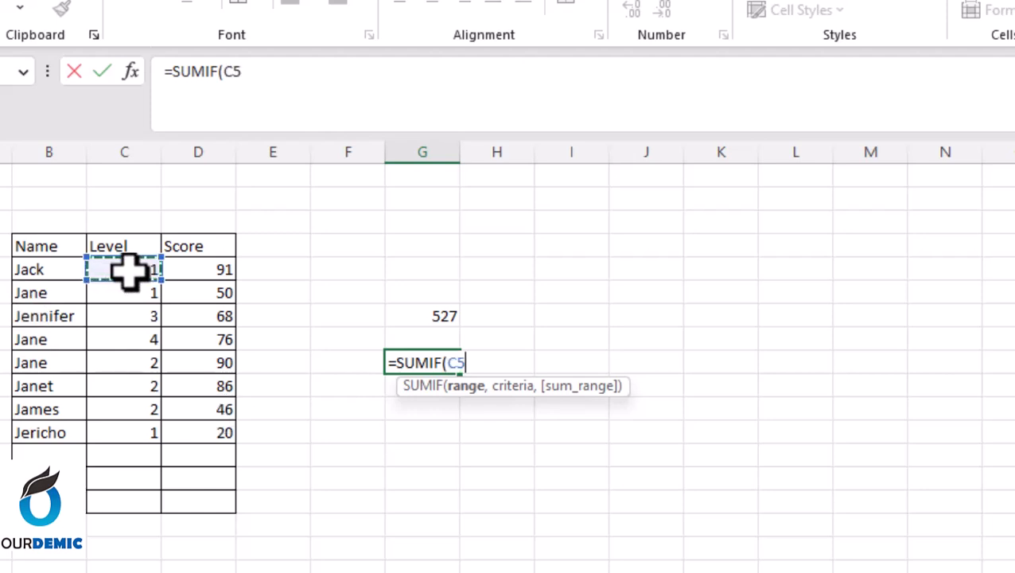
key("shift+Down")
key("shift+Down")
key("shift+Down")
key("shift+Down")
key("shift+Down")
key("shift+Down")
key("shift+Down")
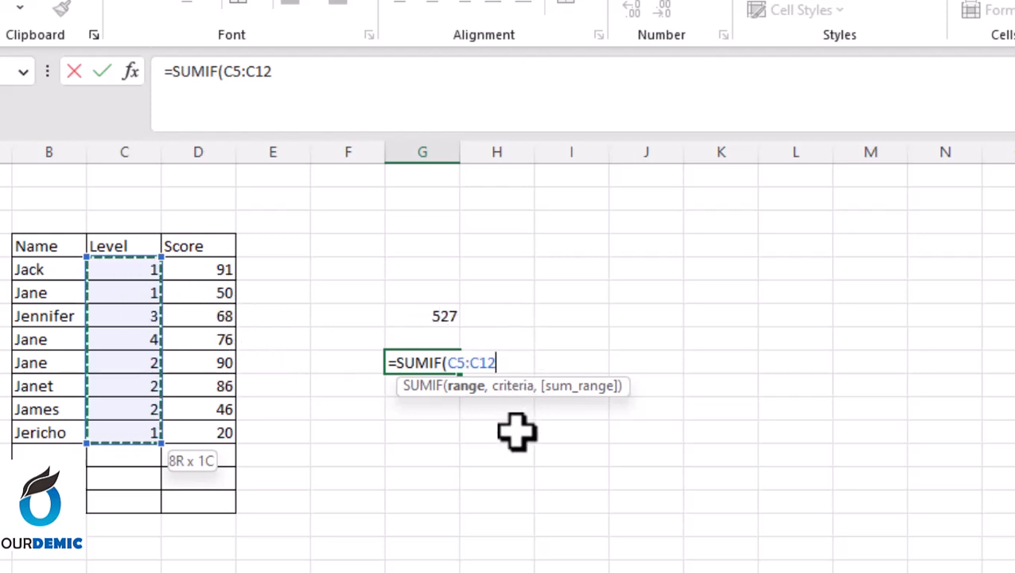
Step: Complete the SUMIF formula in cell G9 with the criterion ">1" and the Score cells D5:D12 as the sum range
type(",\">1")
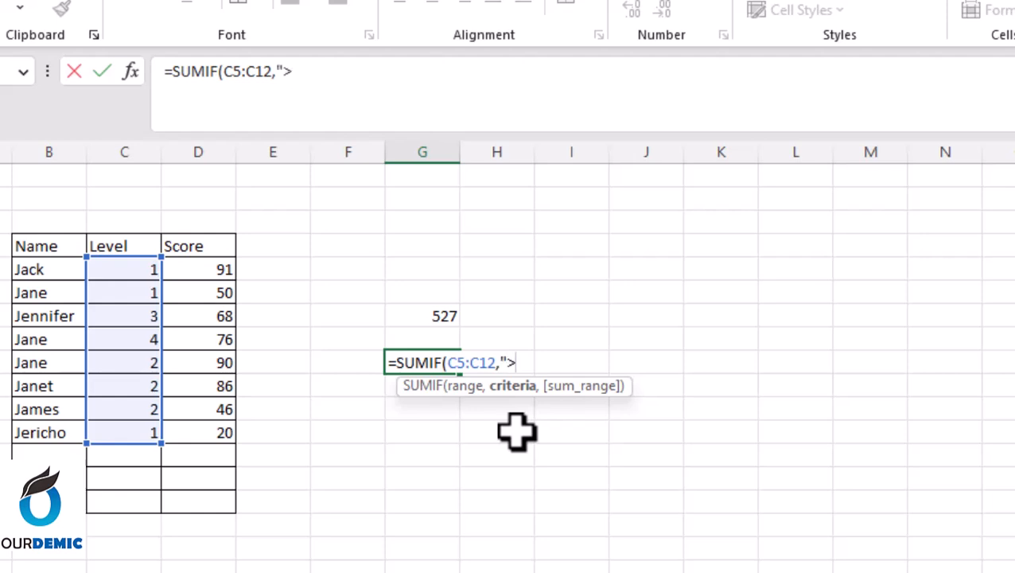
type("\",")
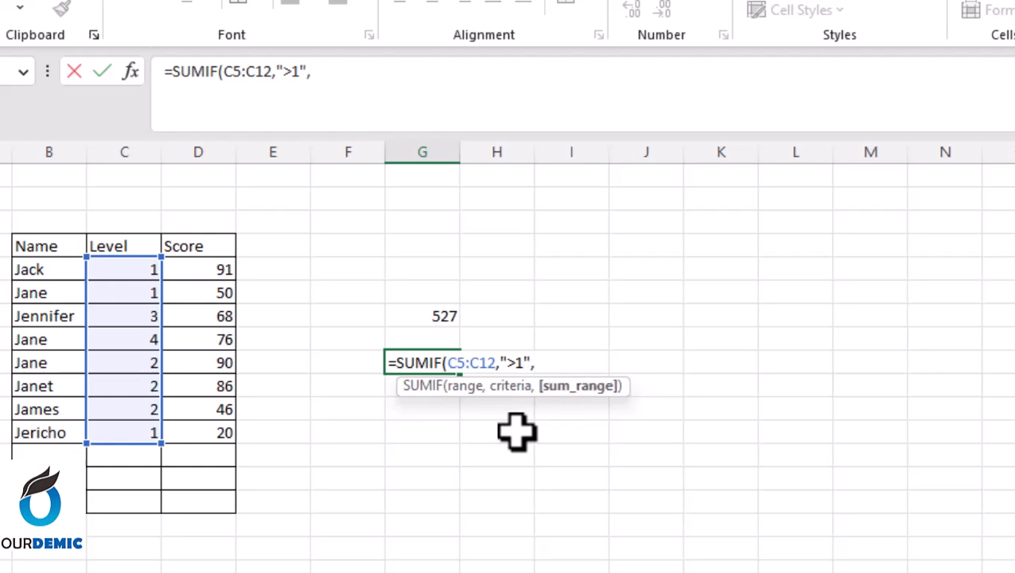
left_click(204, 270)
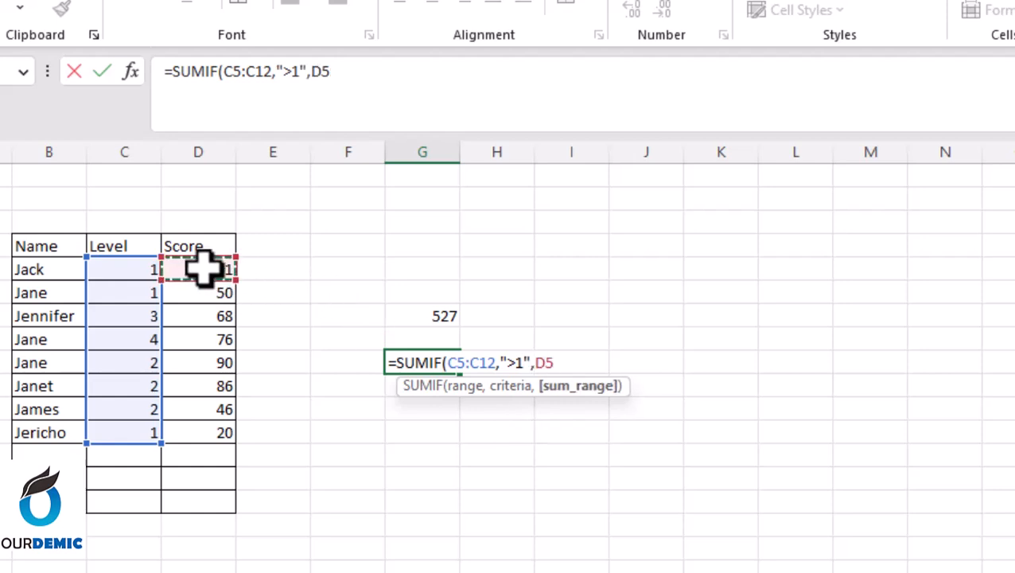
key("shift+Down")
key("shift+Down")
key("shift+Down")
key("shift+Down")
key("shift+Down")
key("shift+Down")
key("shift+Down")
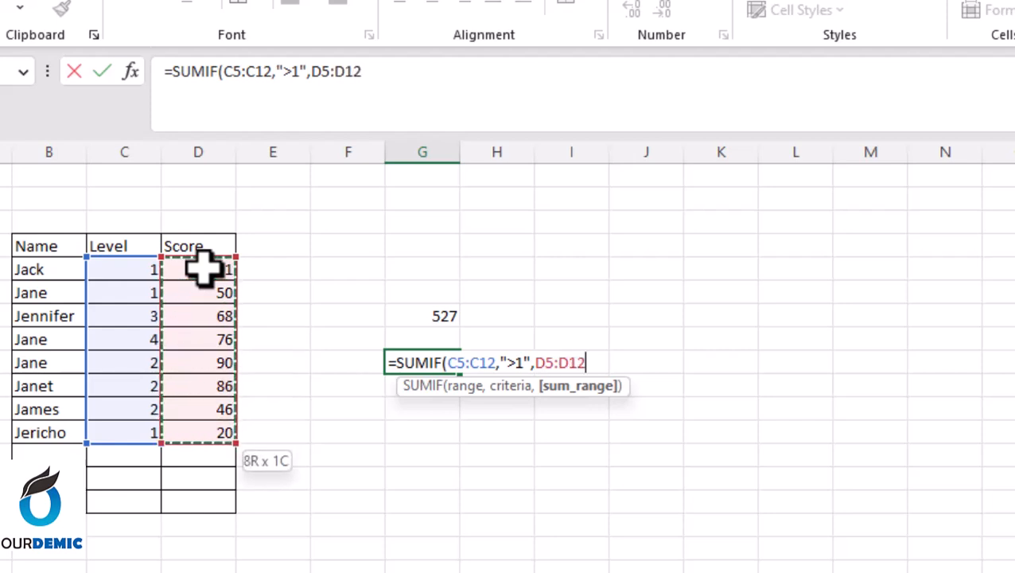
type(")")
key("Return")
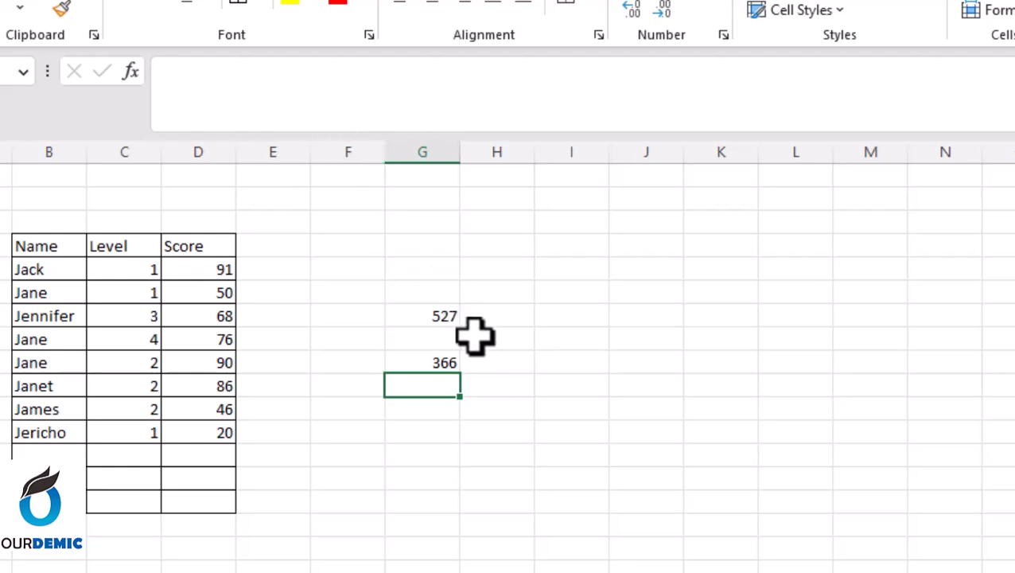
left_click(422, 409)
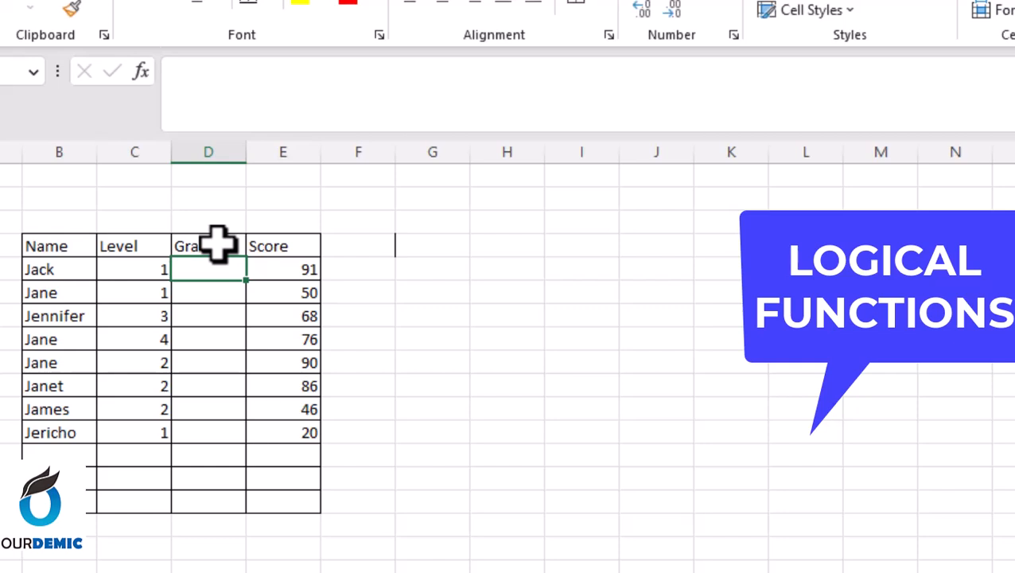
Step: Start an IF formula in Grade cell D5 that tests whether the score in E5 is greater than 60
left_click(225, 253)
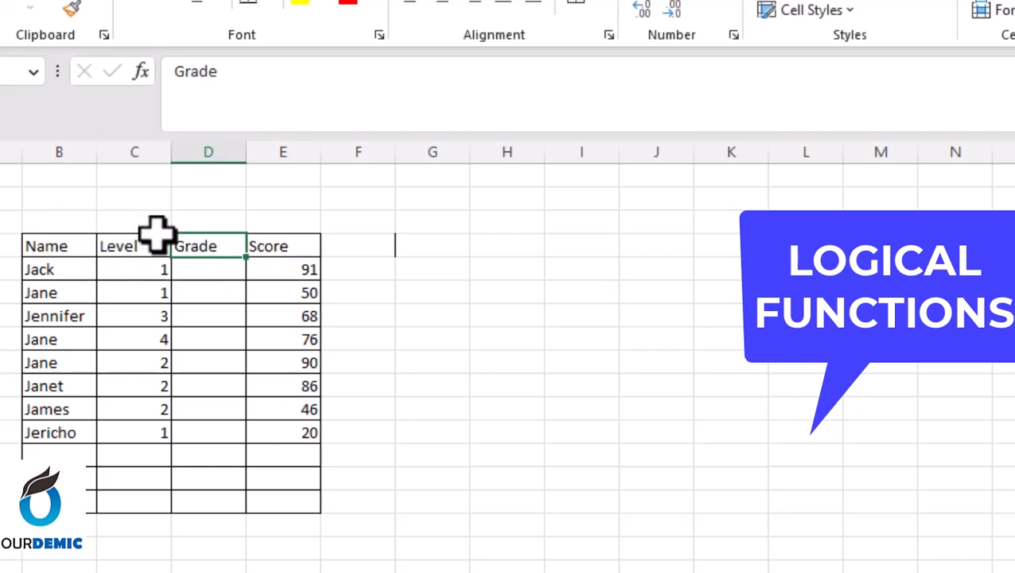
left_click(210, 273)
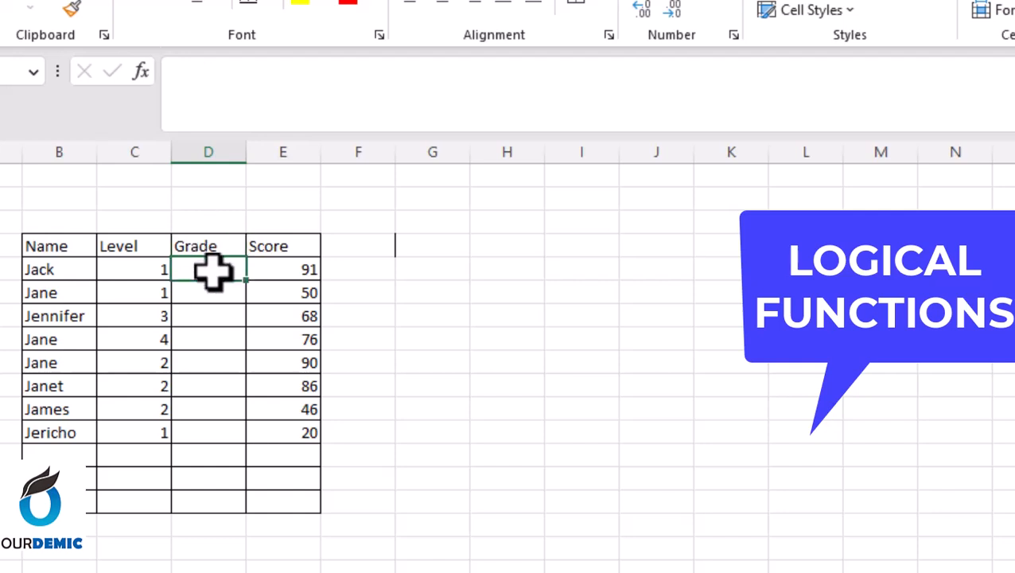
type("=if")
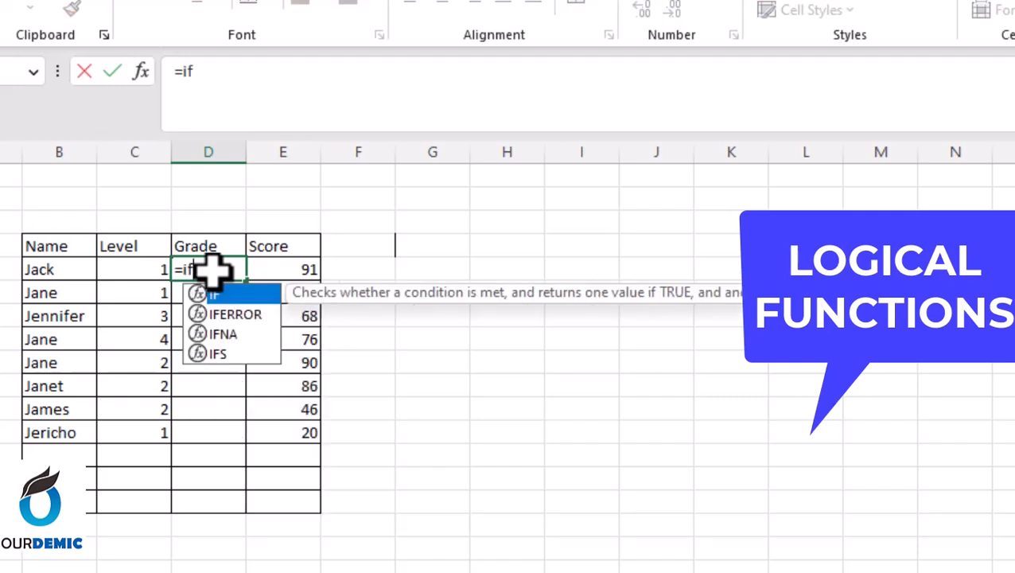
key("Tab")
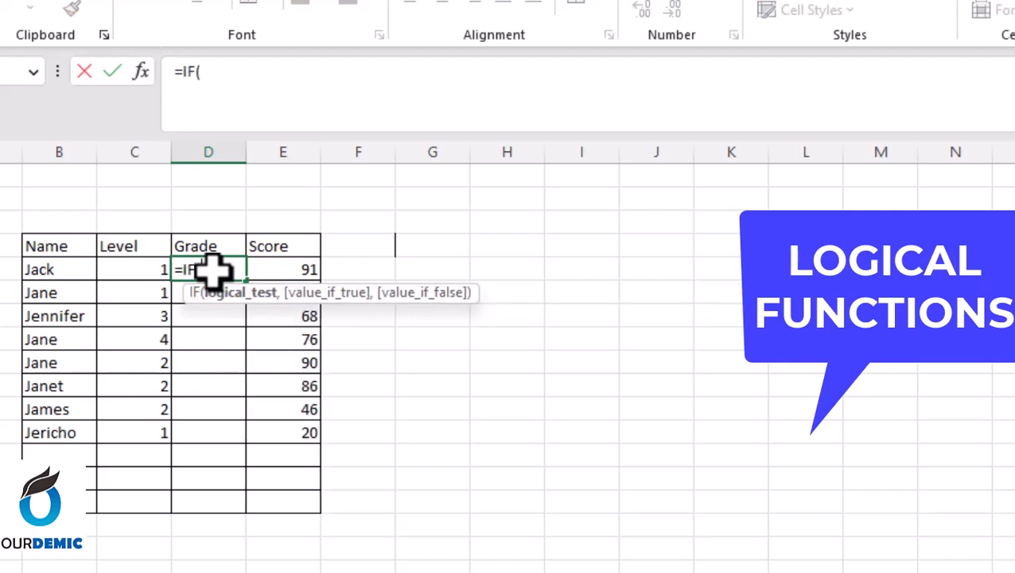
left_click(306, 269)
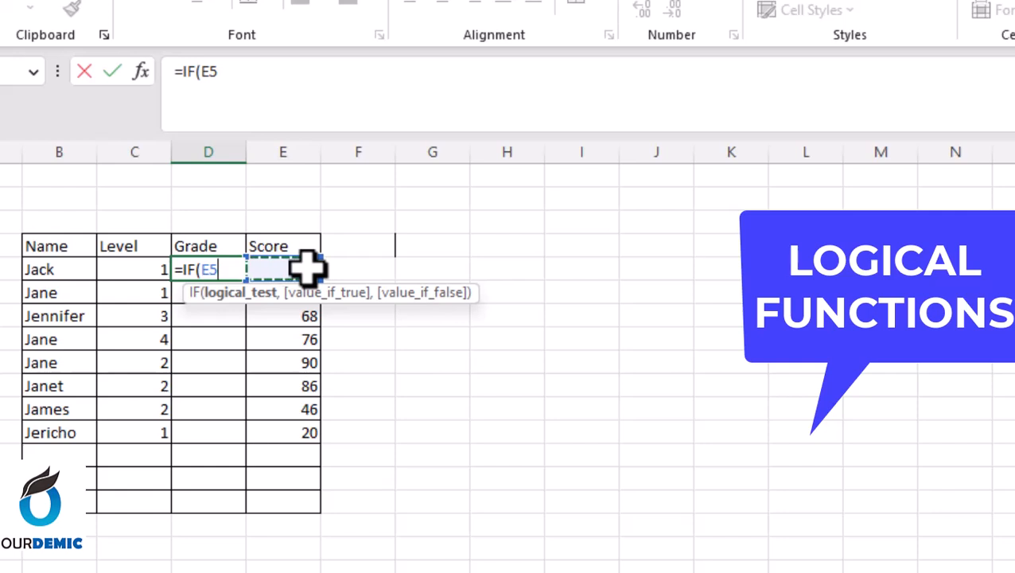
type(">60")
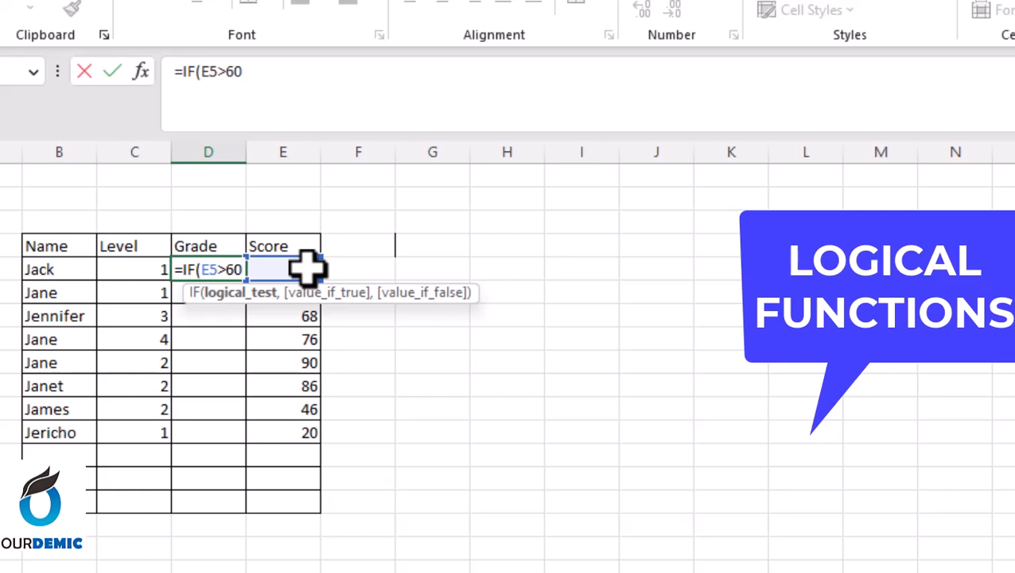
type(",")
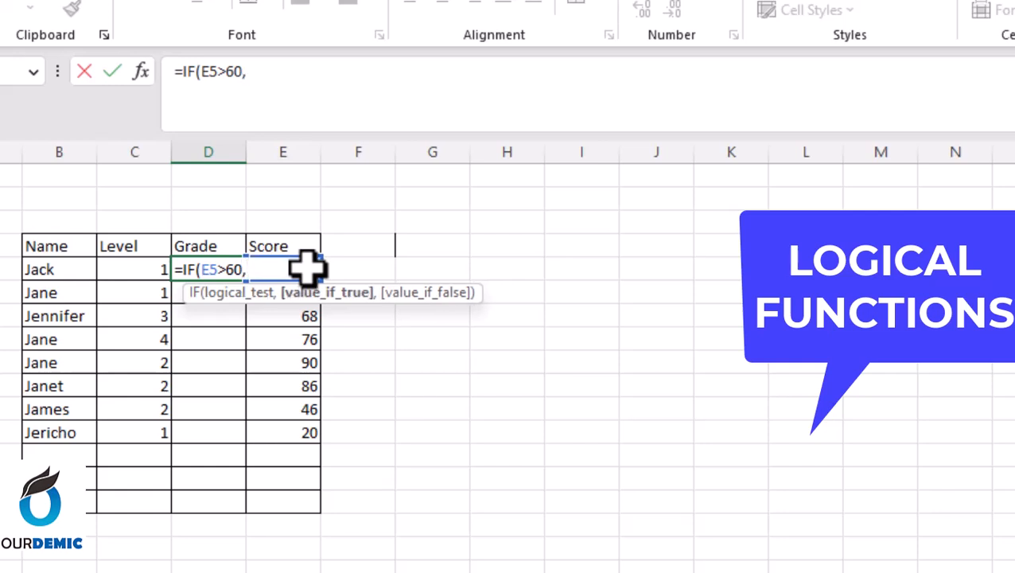
Step: Make the IF formula return "Pass" when true and "fail" when false, and fill it down the Grade column
type("\"Pass\"")
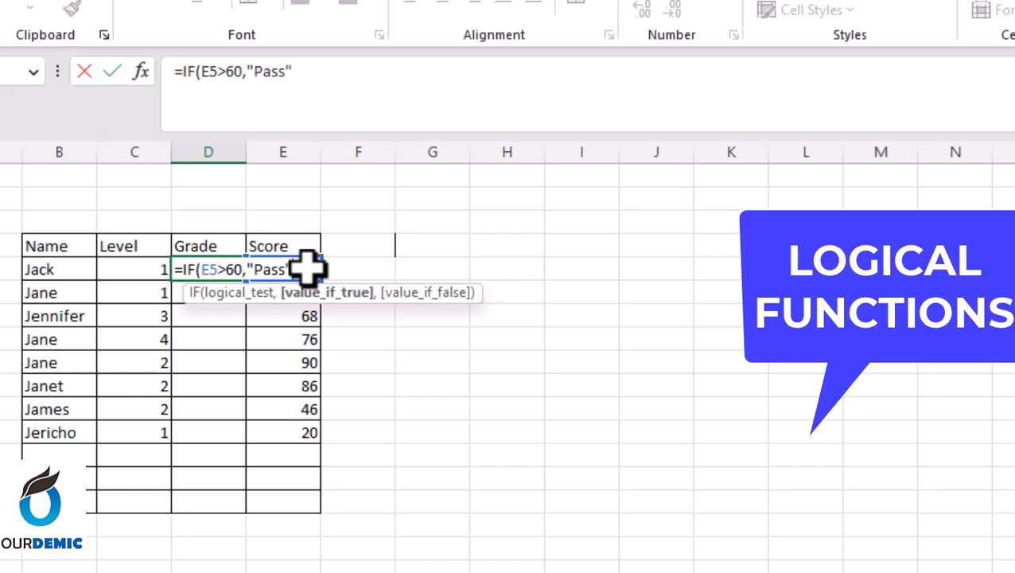
type(",")
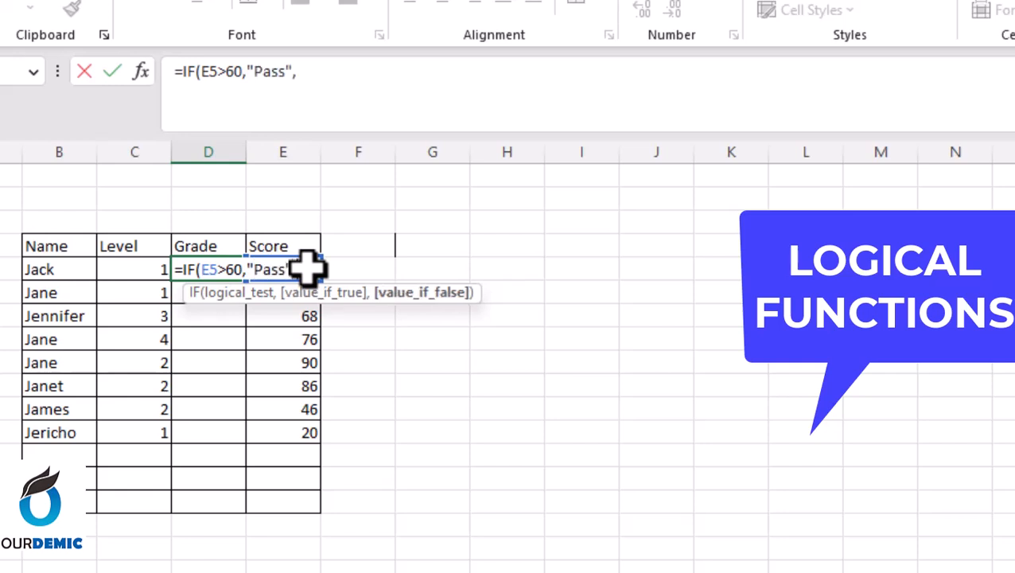
type("\"fail\")")
key("Return")
left_click(211, 269)
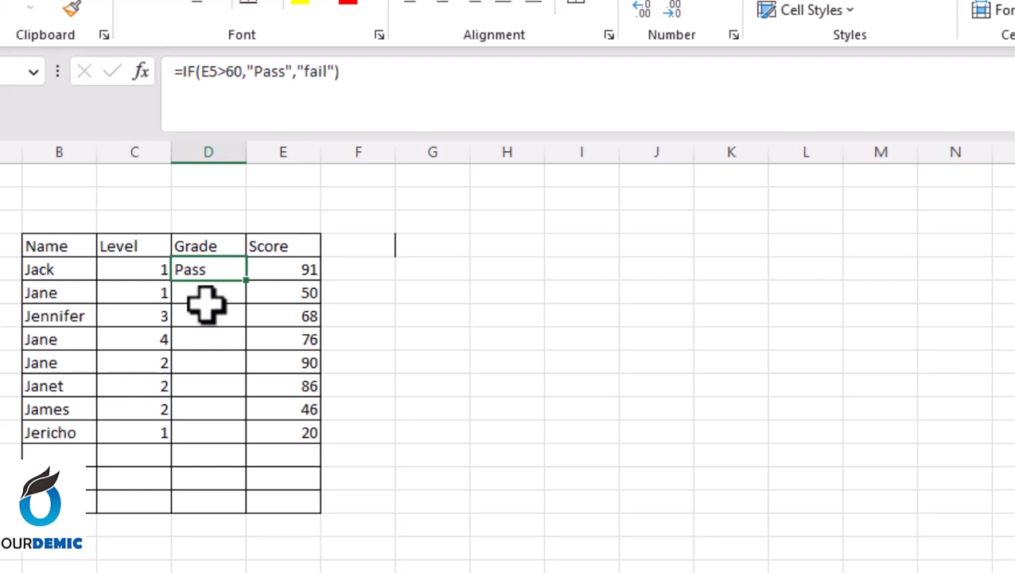
double_click(247, 281)
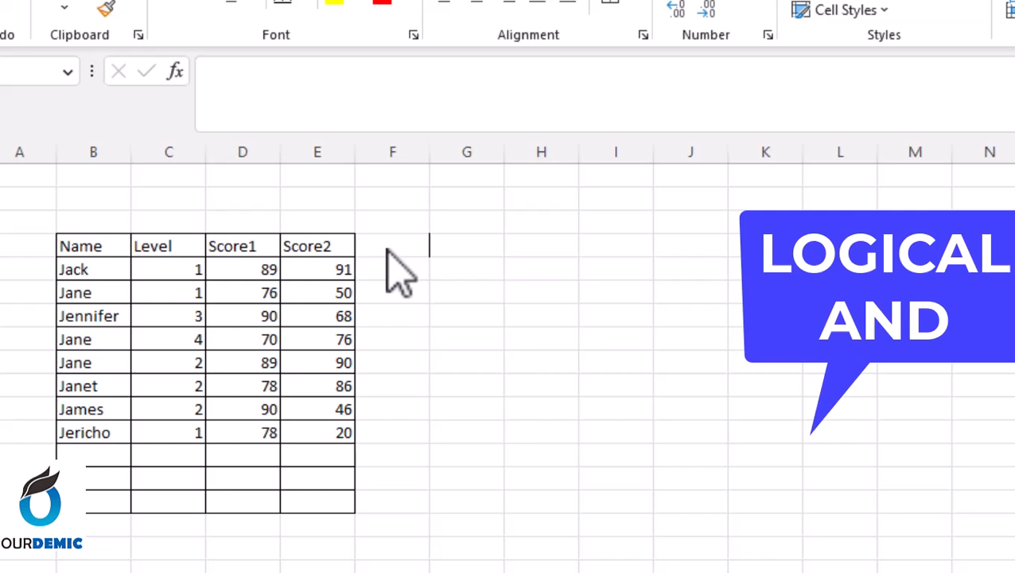
Step: Add the header Grade in cell F4, beside the Score2 column
left_click(387, 247)
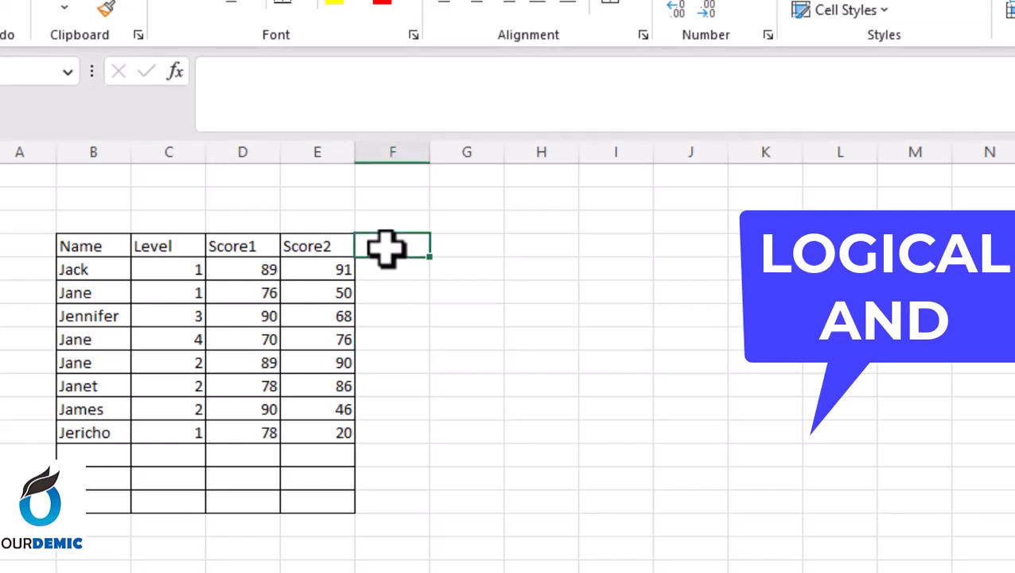
type("Grade")
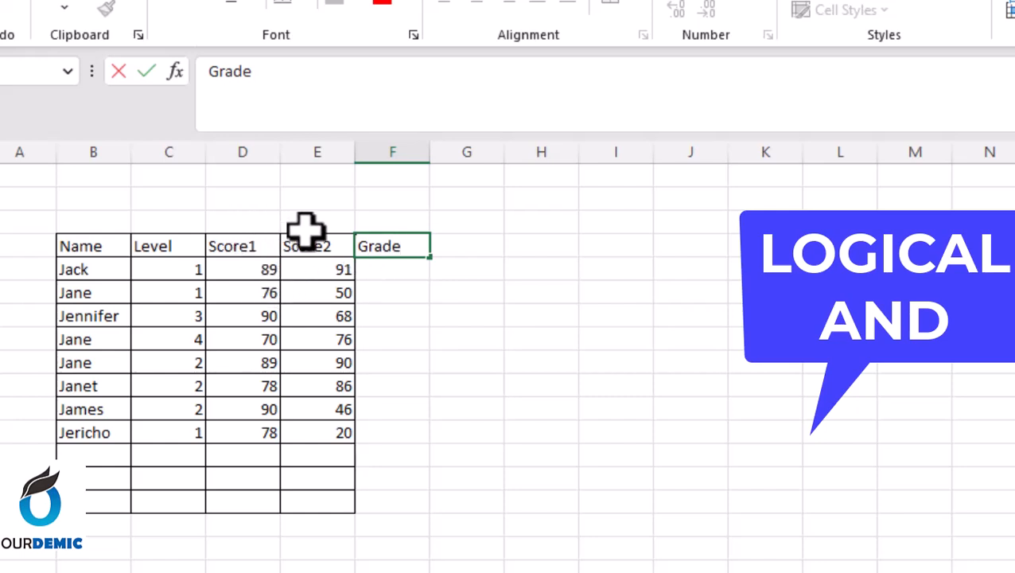
left_click(387, 274)
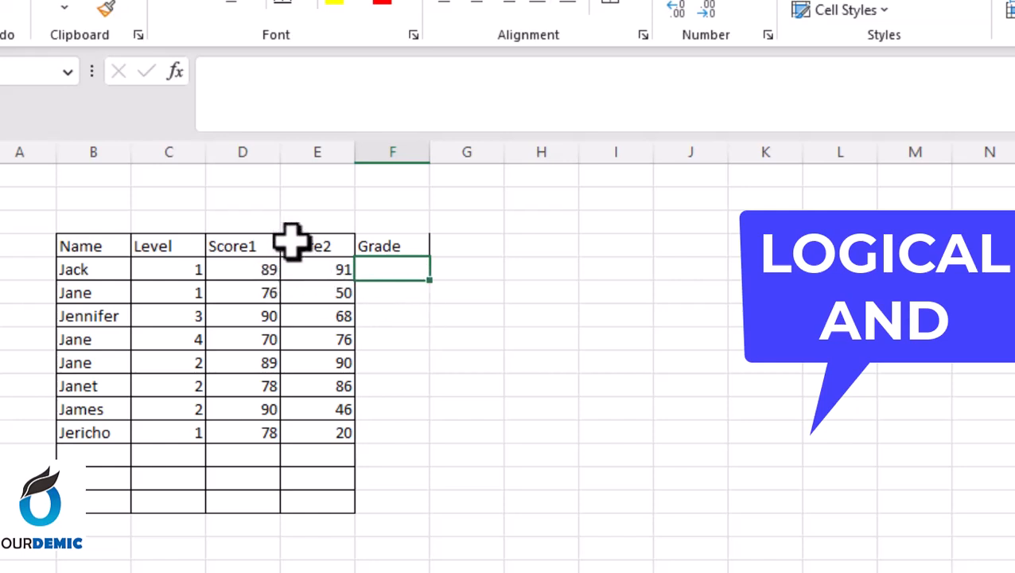
Step: Start an AND formula in cell F5 with the first condition that Score1 in D5 is >=60
double_click(368, 270)
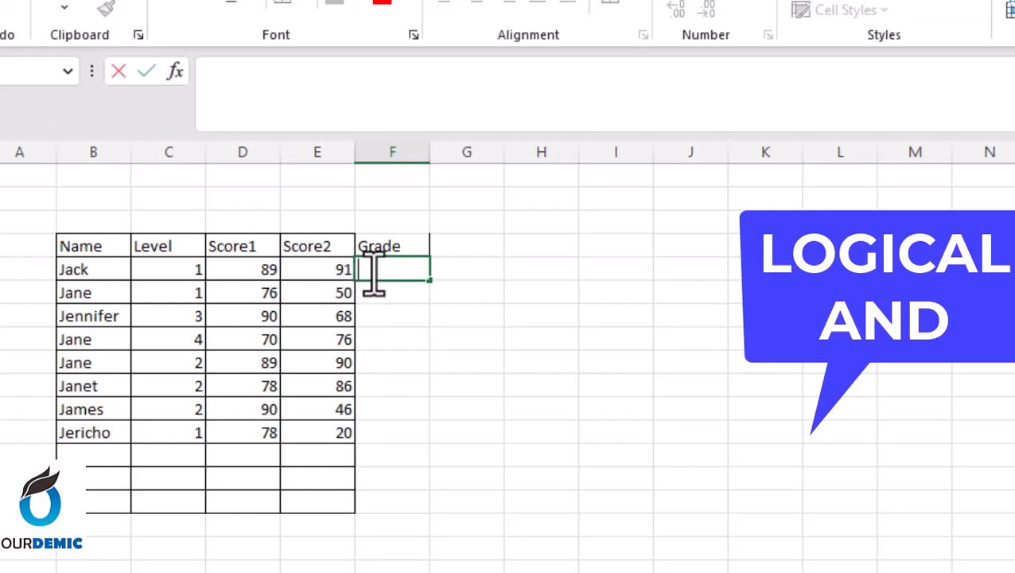
type("=")
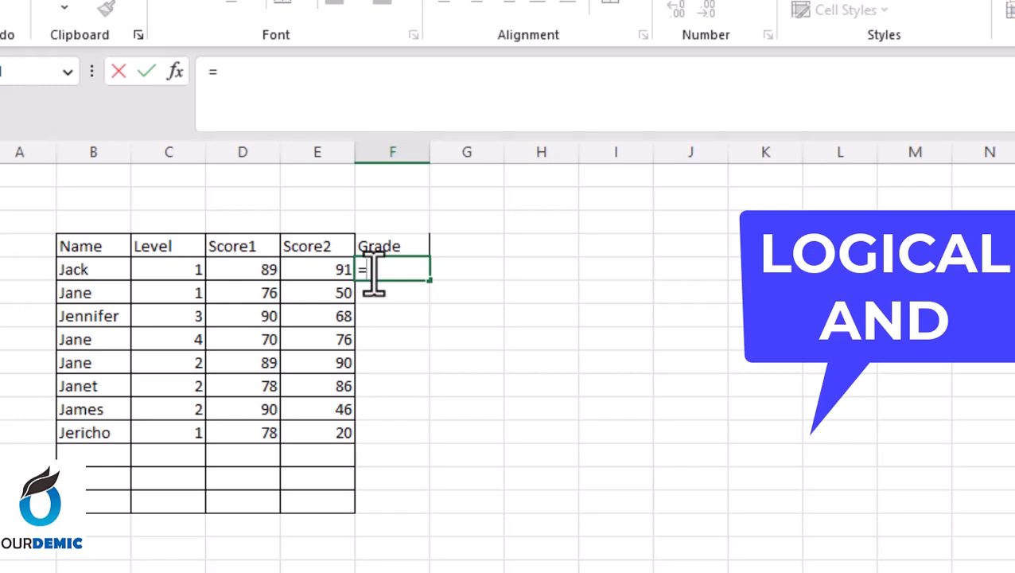
type("an")
key("Tab")
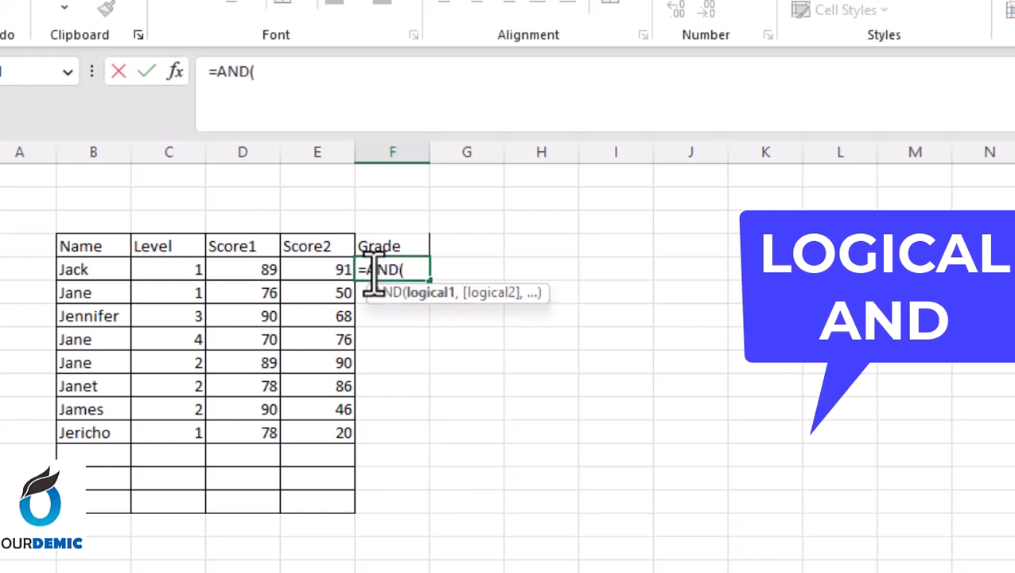
left_click(253, 272)
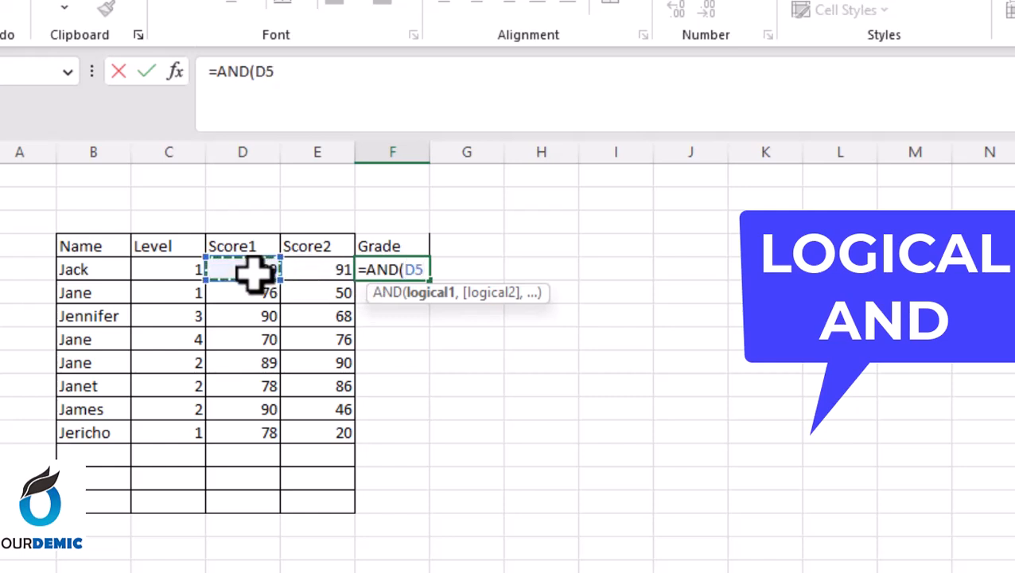
type(">=")
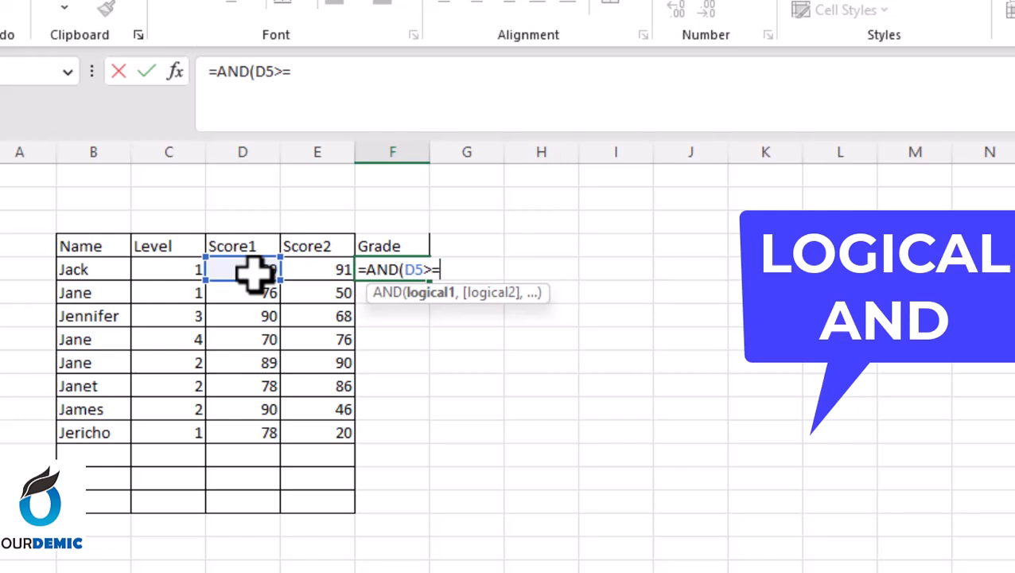
type("60,")
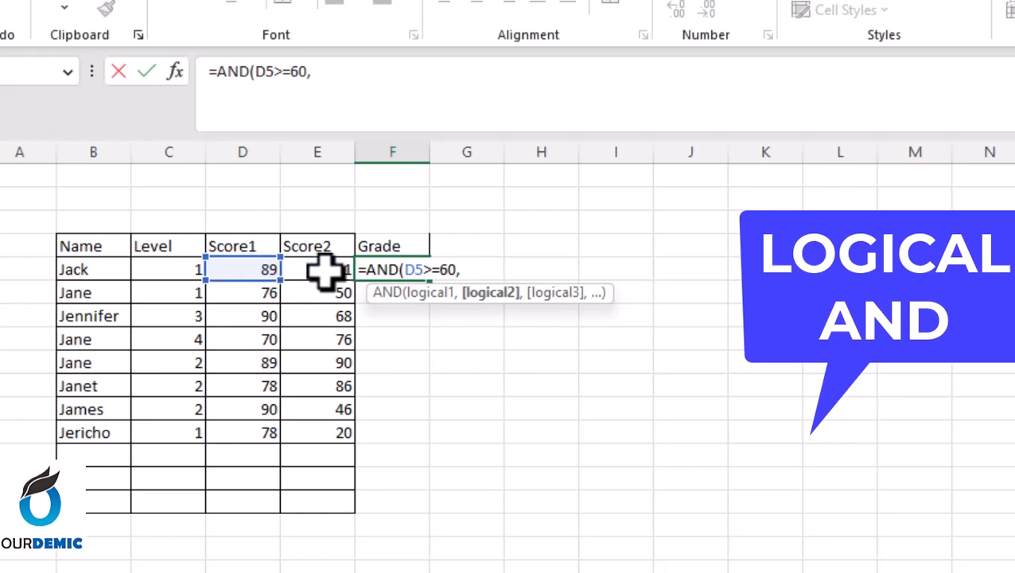
Step: Complete the AND formula with the second condition E5>=60 and fill it down the Grade column
left_click(325, 271)
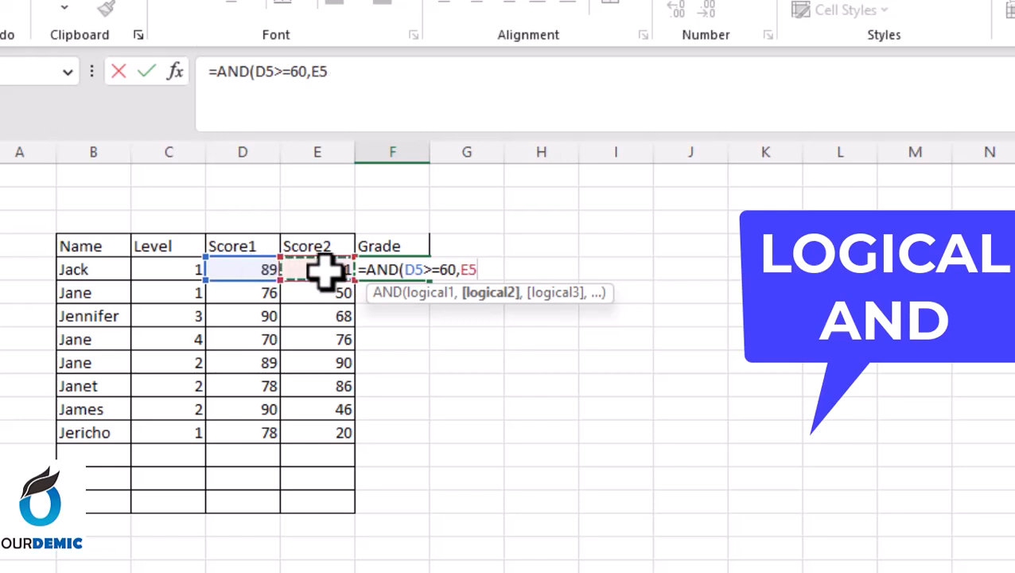
type(">=60")
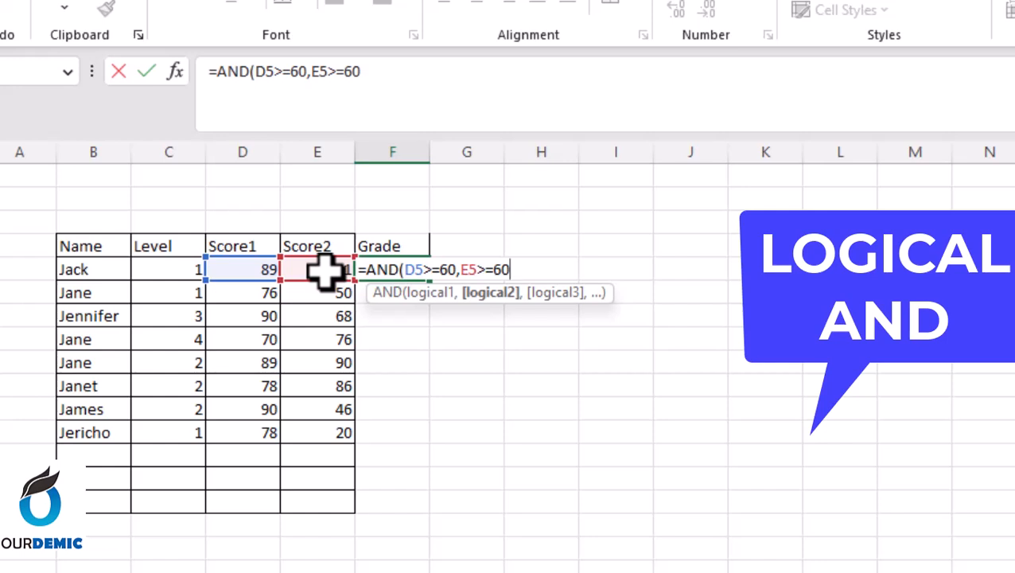
type(",")
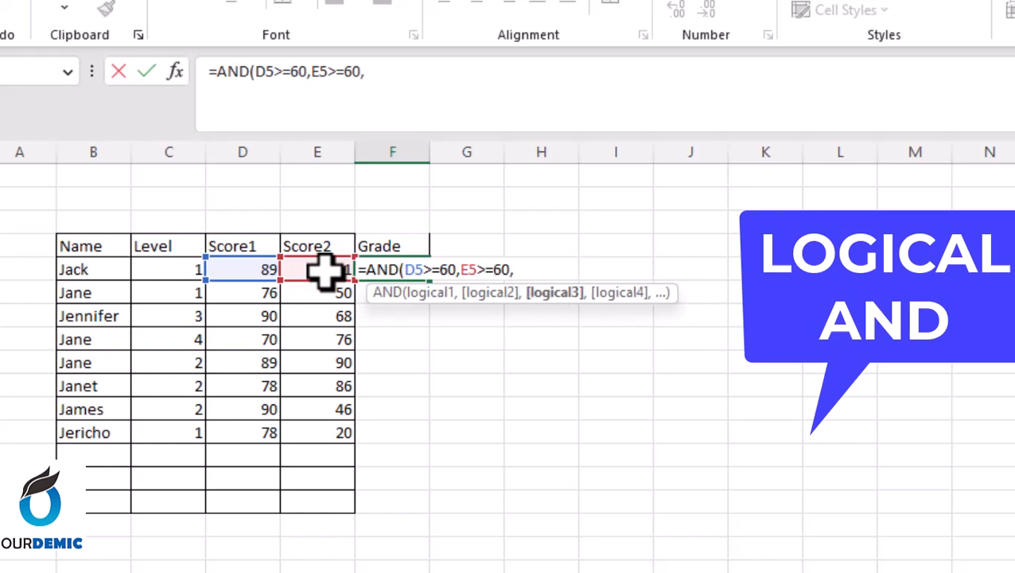
key("BackSpace")
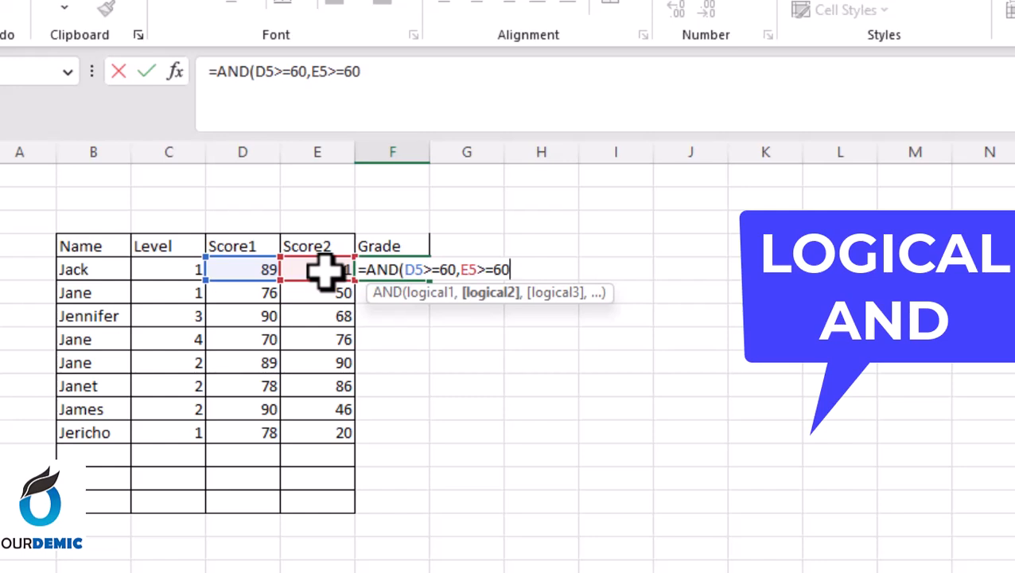
type(")")
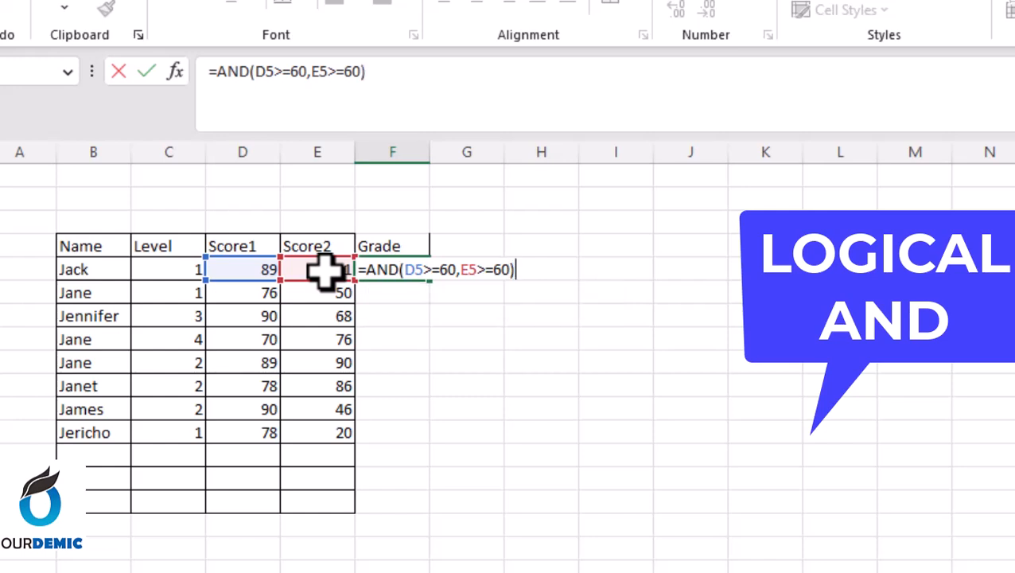
key("Return")
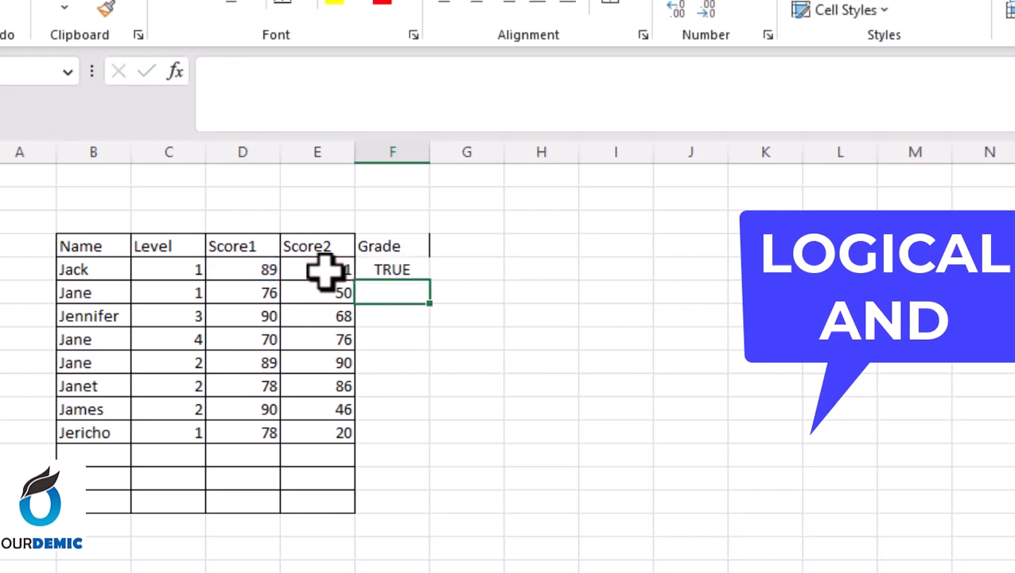
left_click(395, 271)
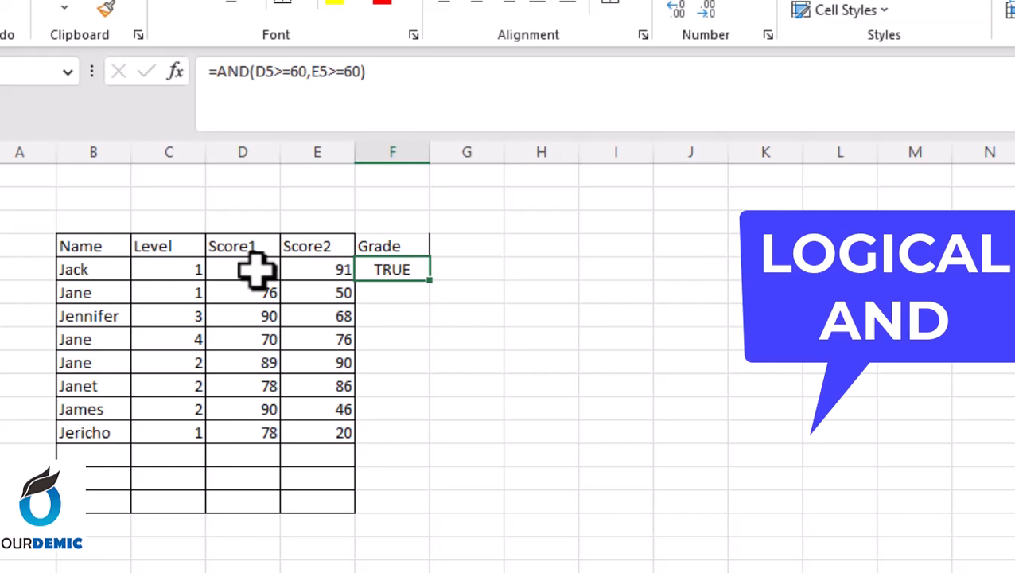
double_click(431, 281)
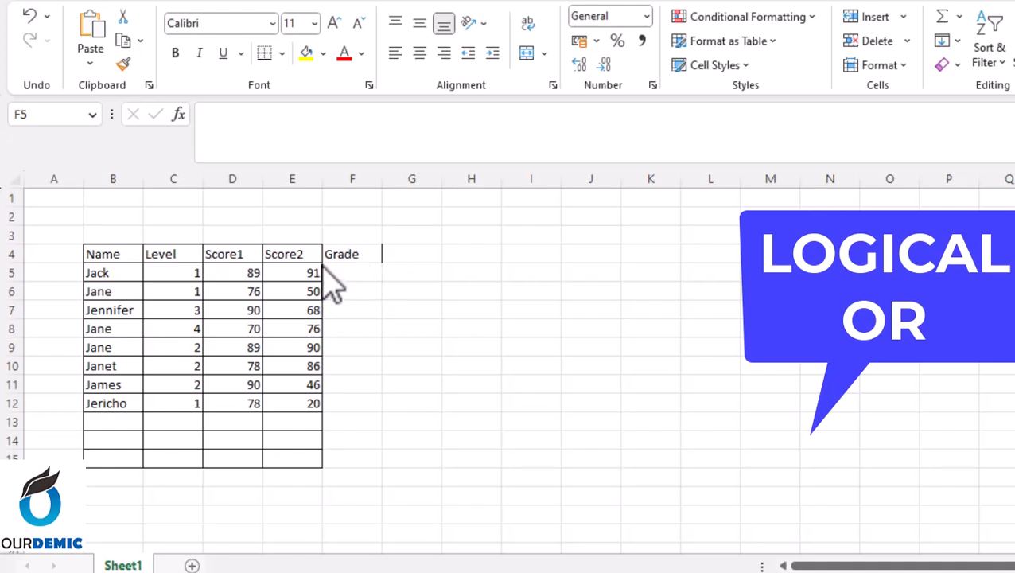
Step: Change the Score1 value in cell D11 to 50
double_click(256, 388)
double_click(256, 388)
key("BackSpace")
type("5")
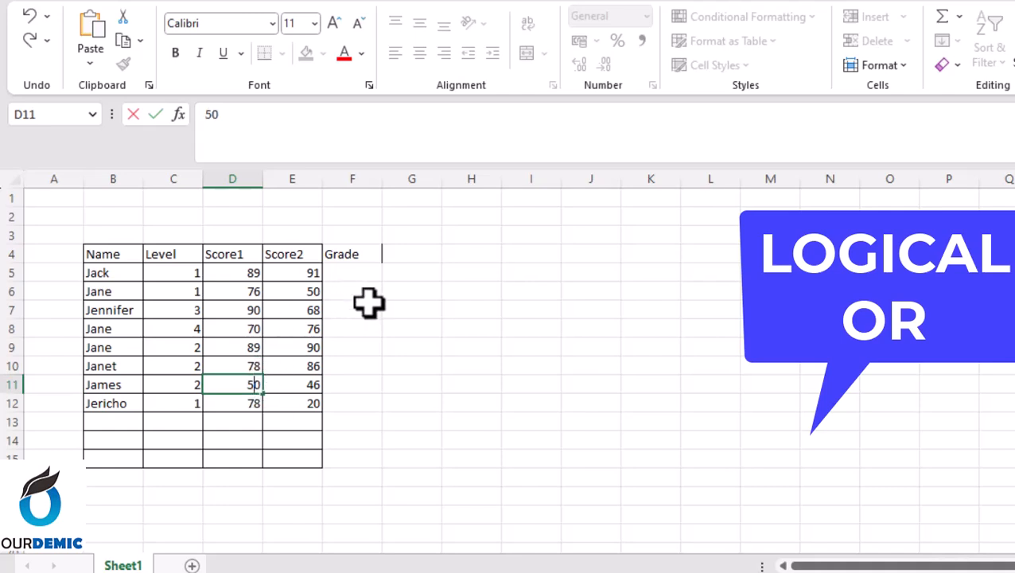
Step: Commit the 50 entered in cell D11 and go through the Score1 and Score2 values in rows 5 and 6
left_click(351, 273)
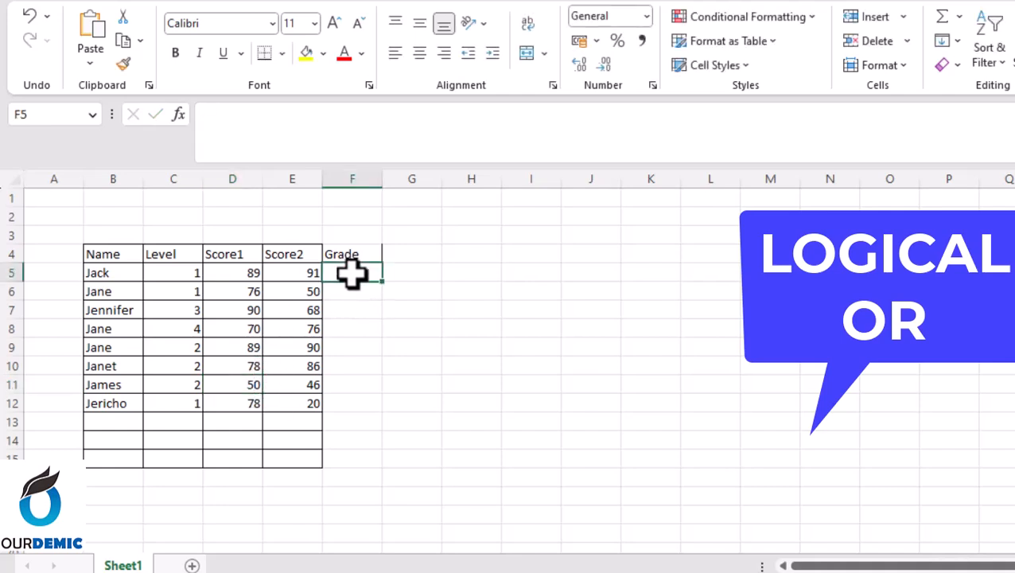
left_click(244, 272)
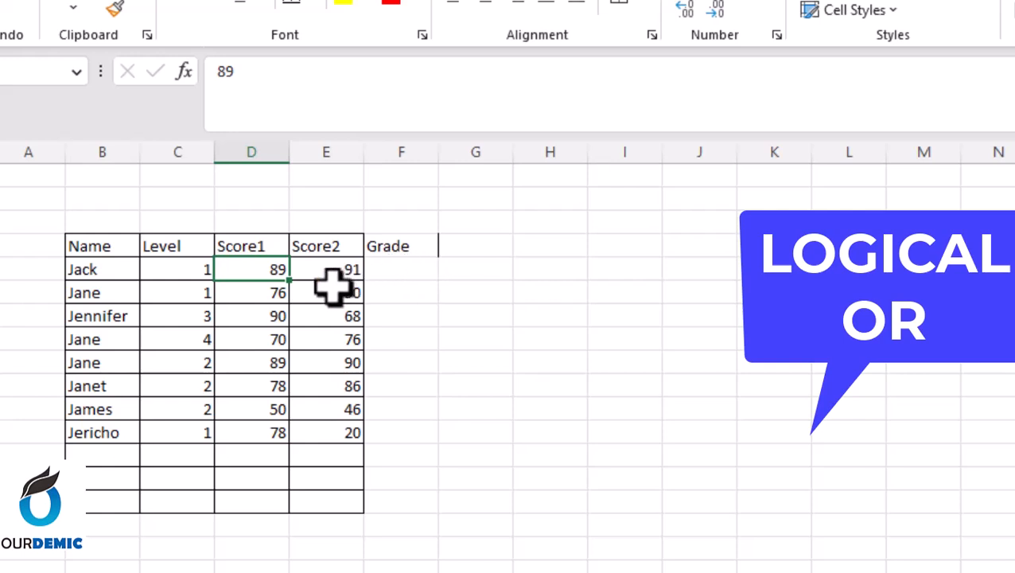
left_click(265, 296)
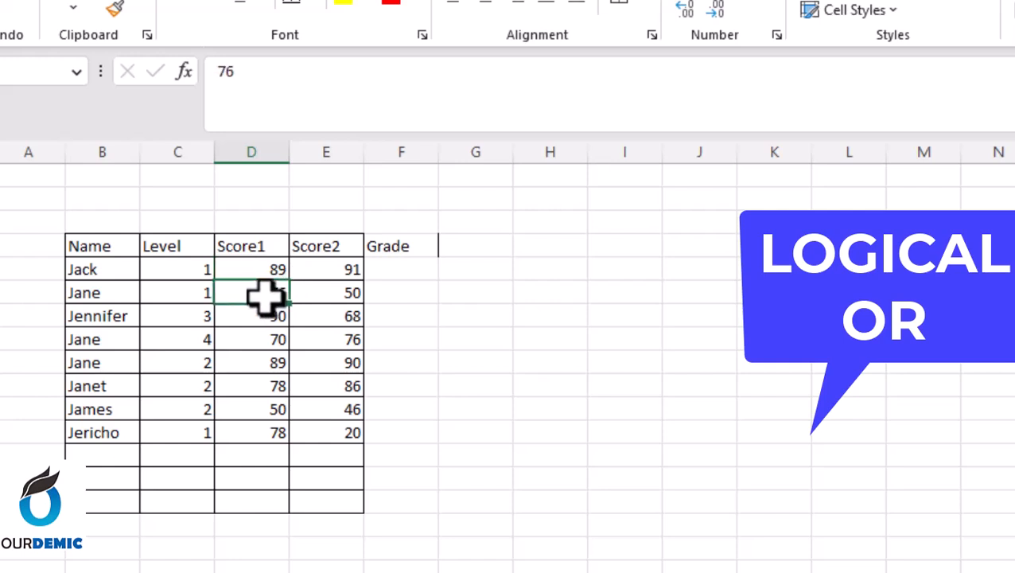
left_click(338, 291)
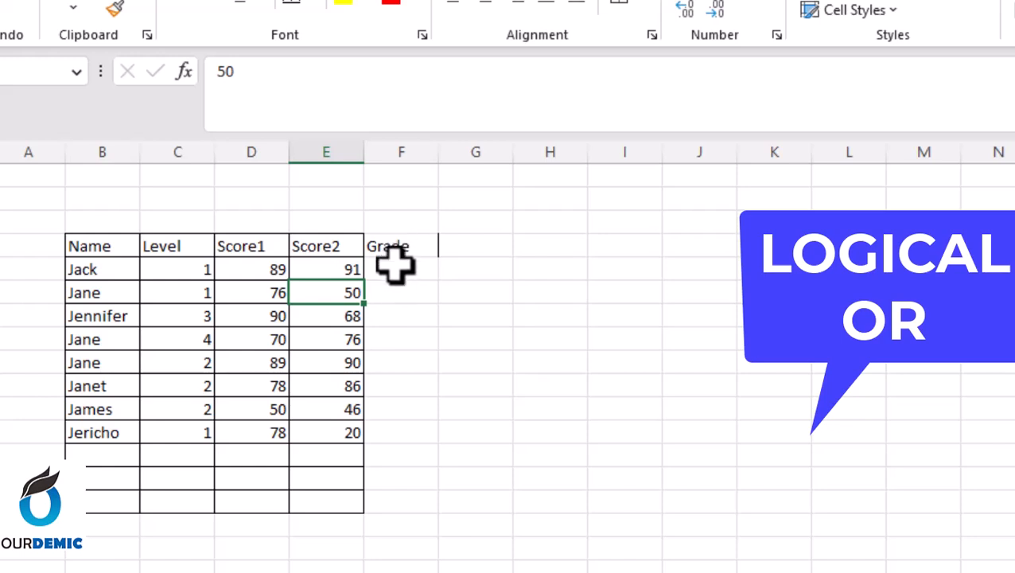
Step: Start an OR formula in cell F5 with the first condition that Score1 in D5 is >=60
left_click(393, 272)
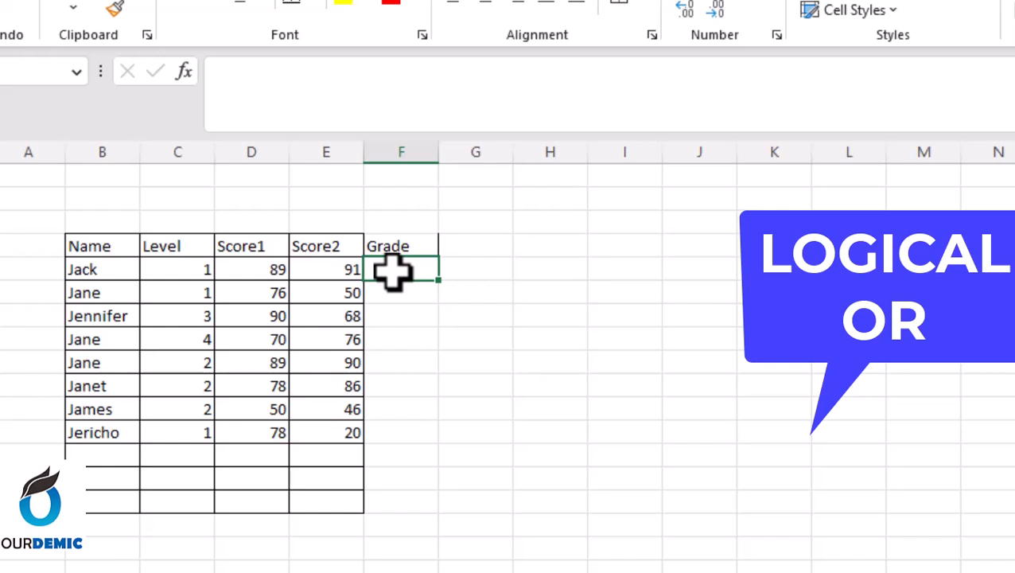
type("=or")
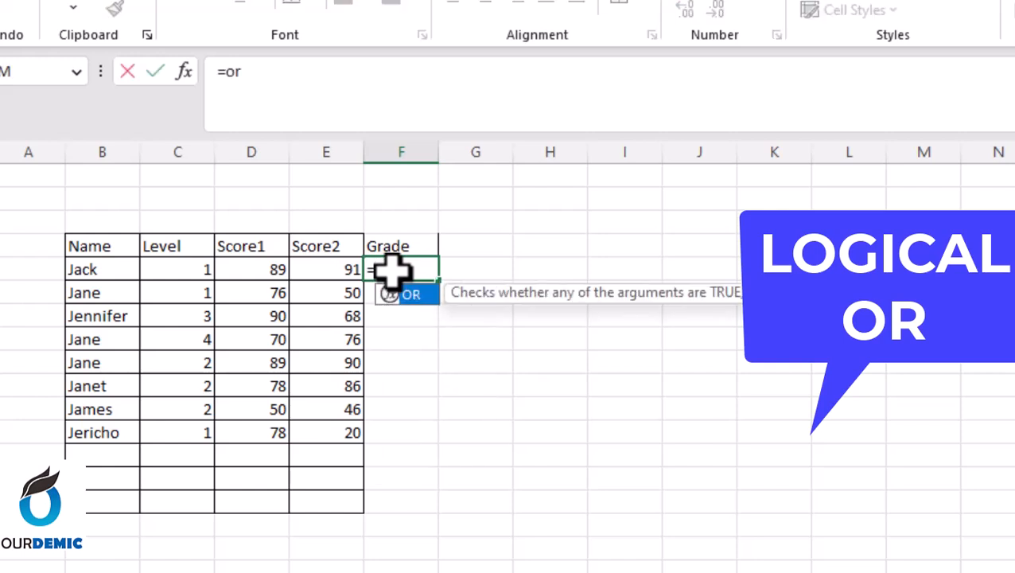
key("Tab")
left_click(271, 271)
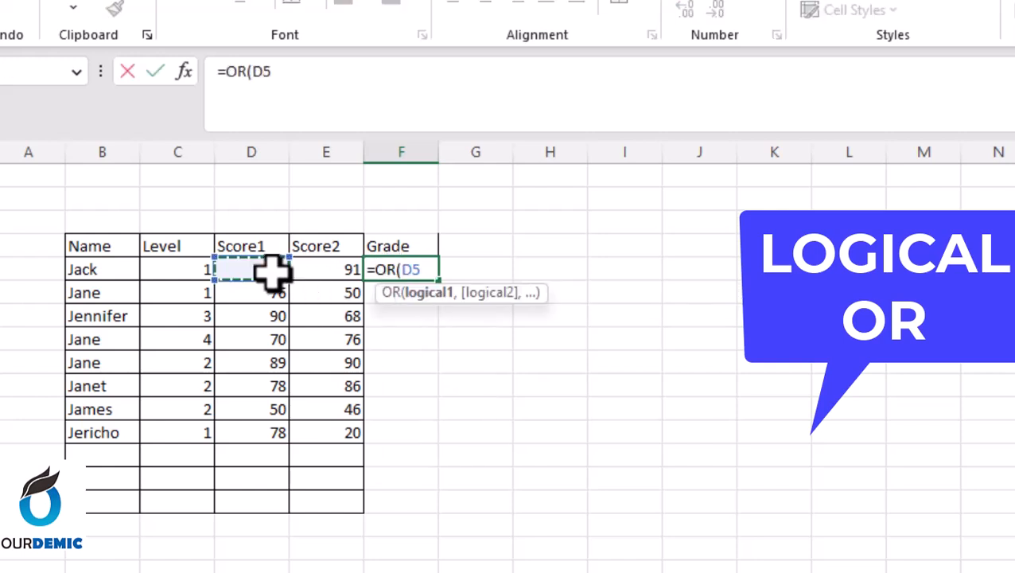
type(">")
type("-")
type("69")
key("BackSpace")
type("0")
key("BackSpace")
key("BackSpace")
key("BackSpace")
type("=6")
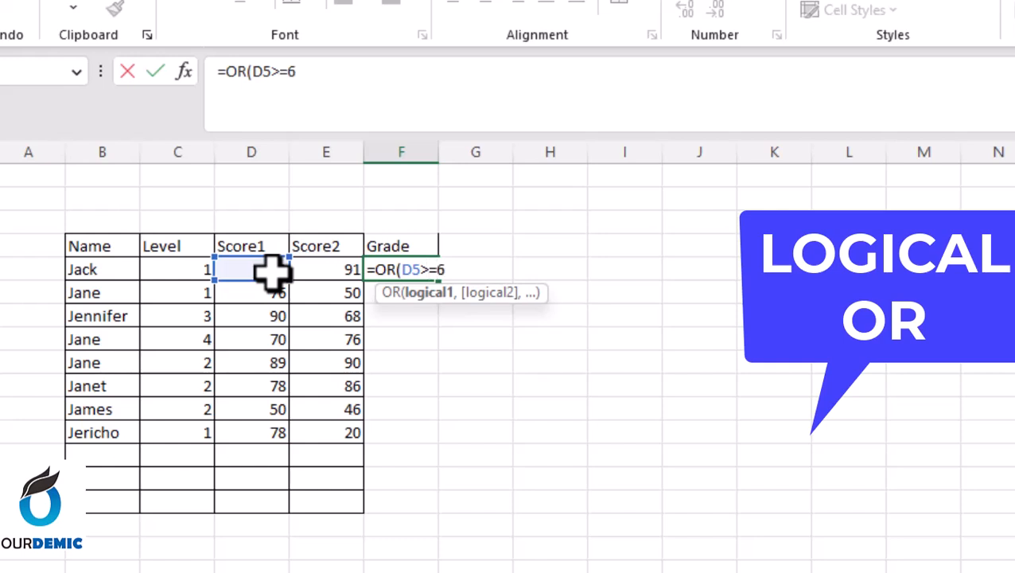
type("0,")
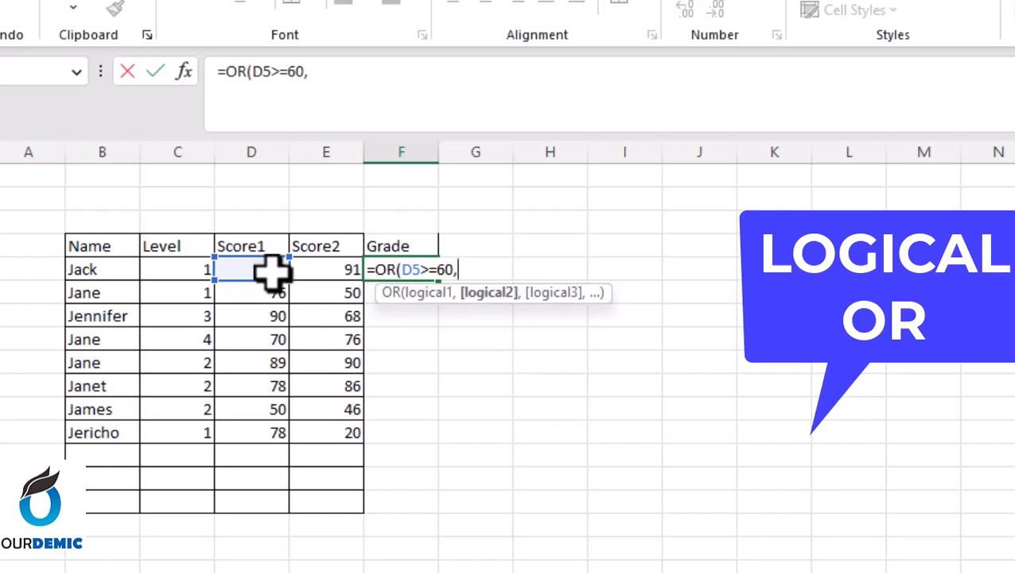
Step: Complete the OR formula with the second condition E5>=60 and fill it down the Grade column
left_click(349, 272)
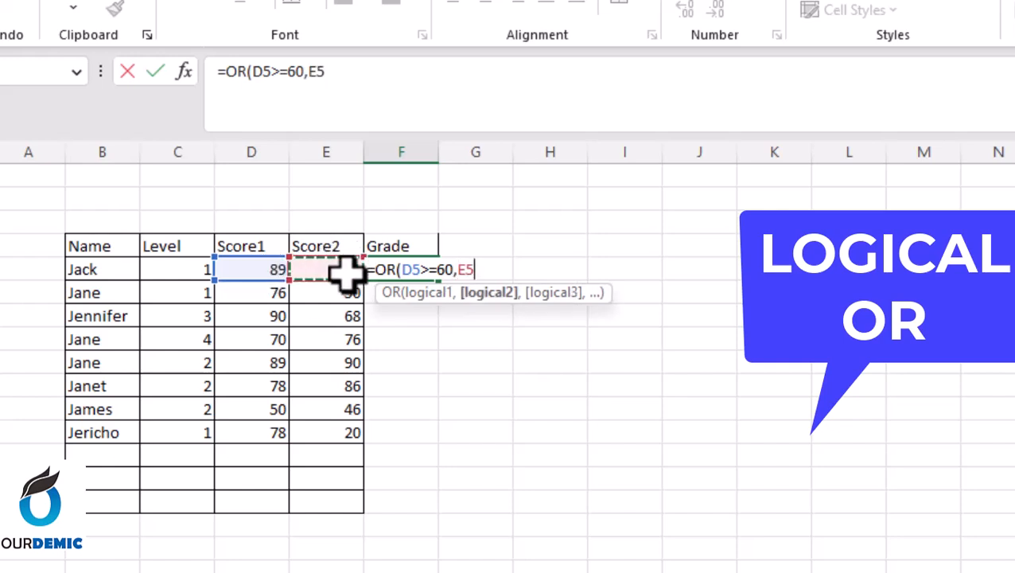
type(">=")
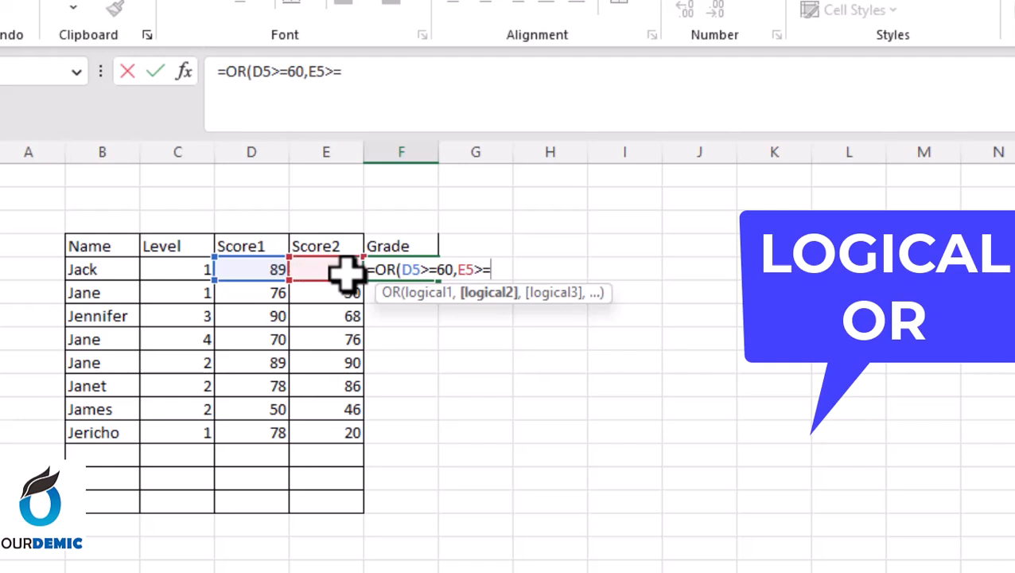
type("60)")
key("Return")
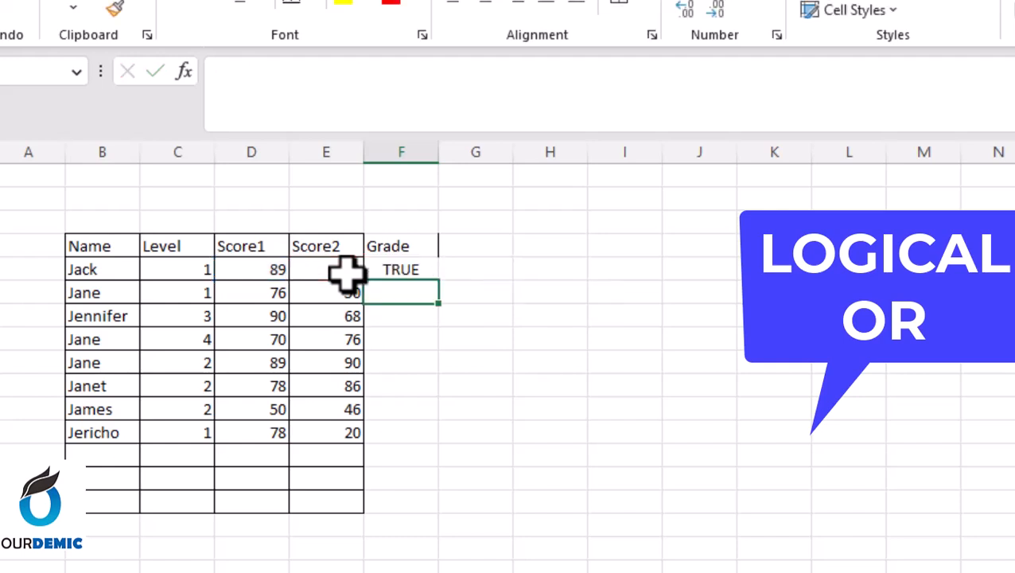
left_click(409, 269)
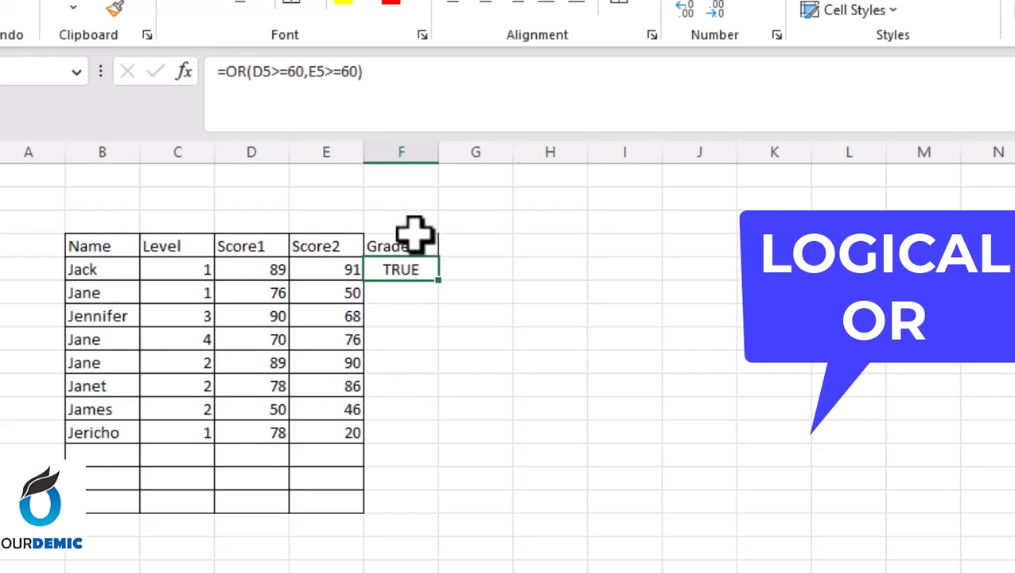
double_click(439, 280)
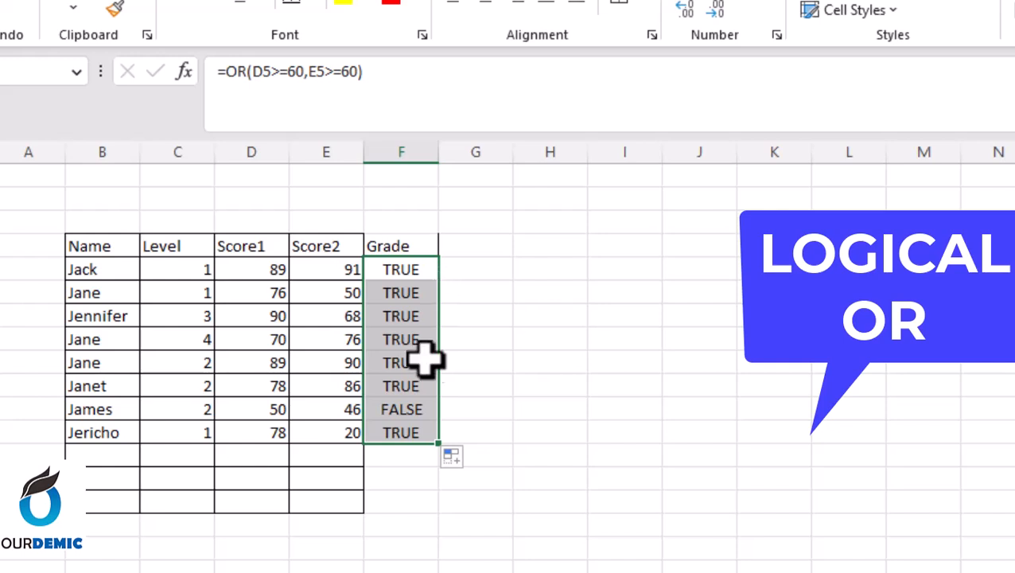
Step: Set the Score1 value in cell D12 to 58 and check the grade formula in F12
left_click(1, 409)
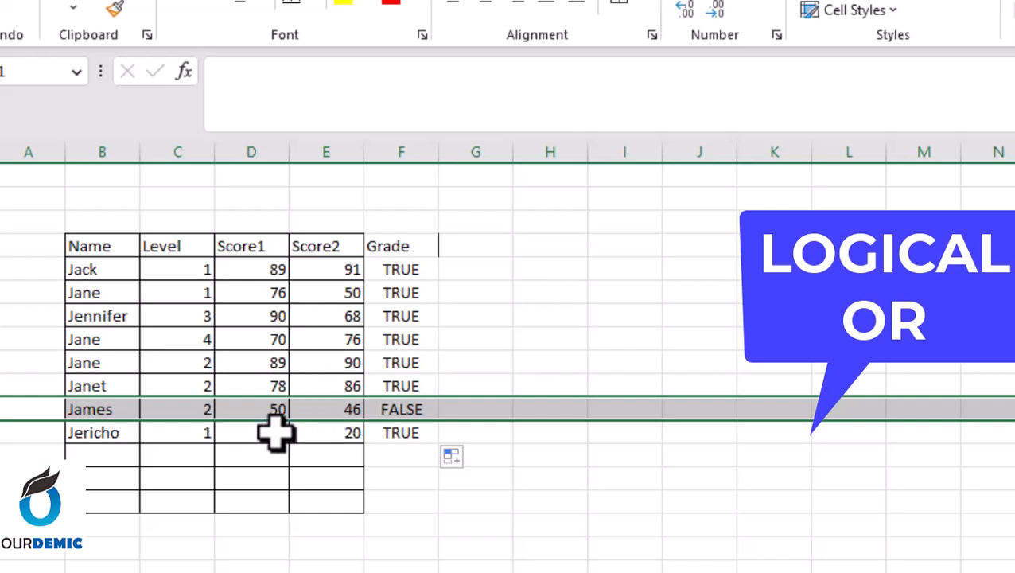
key("Down")
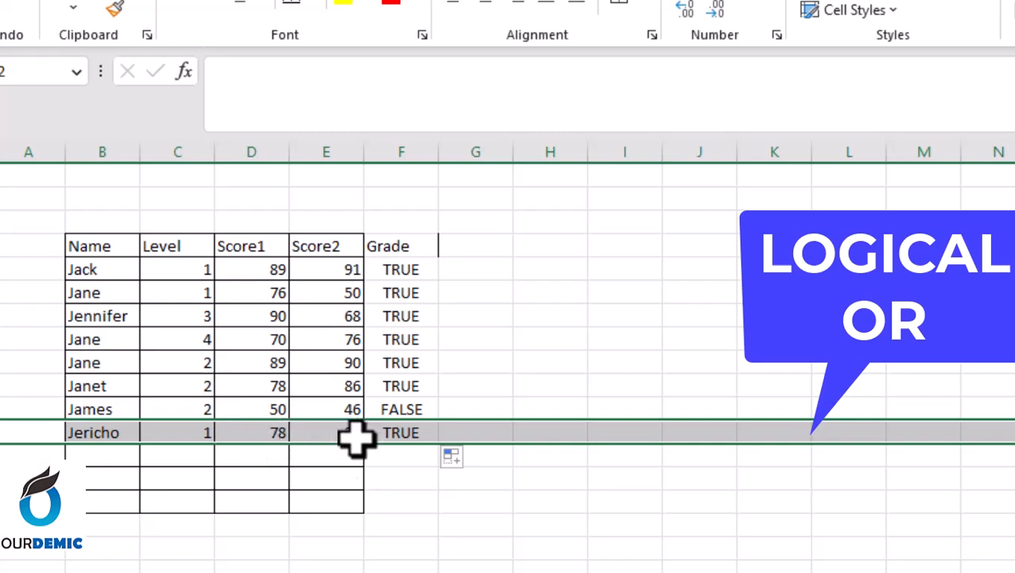
double_click(275, 432)
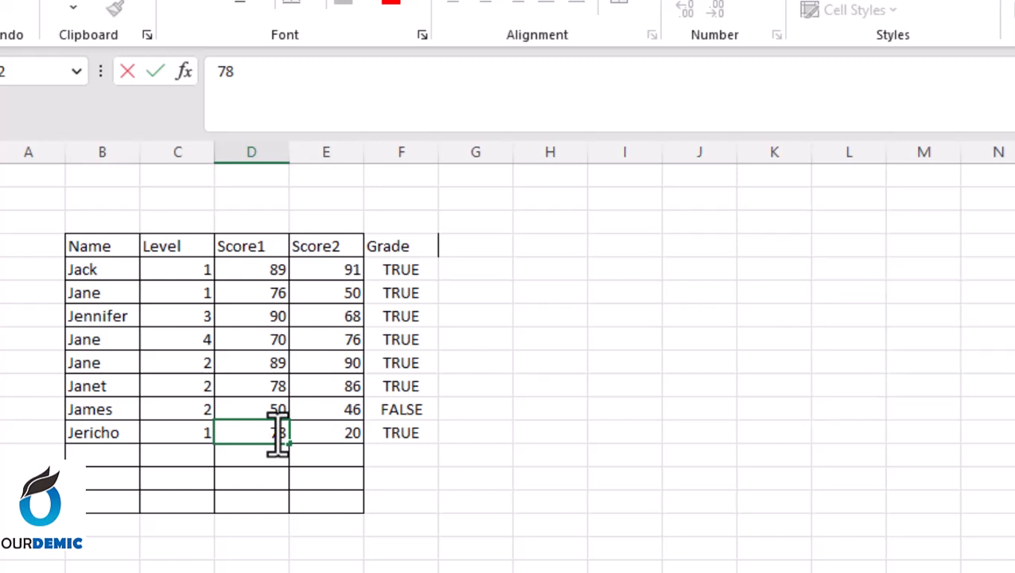
type("5")
key("BackSpace")
left_click(549, 411)
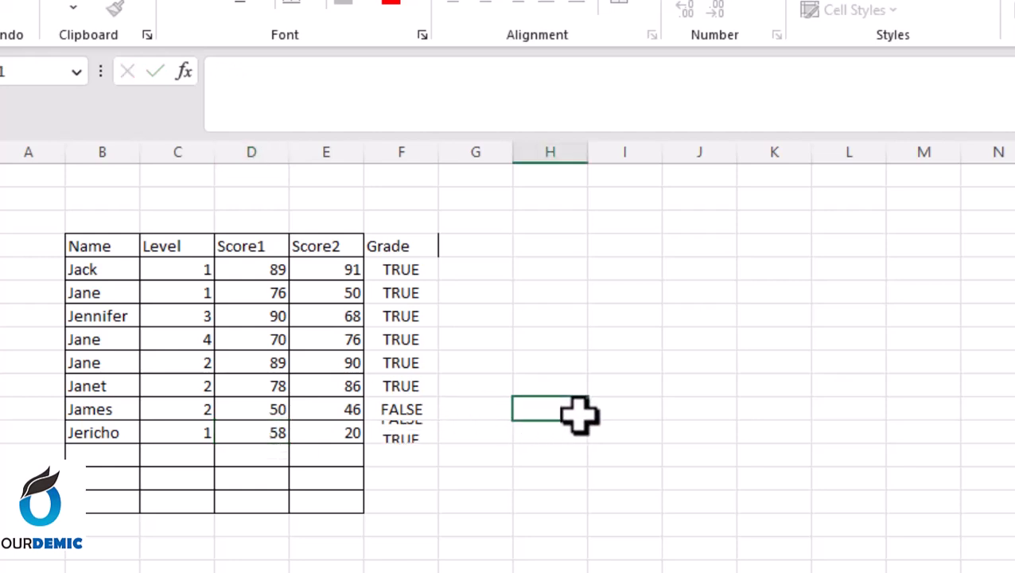
left_click(401, 434)
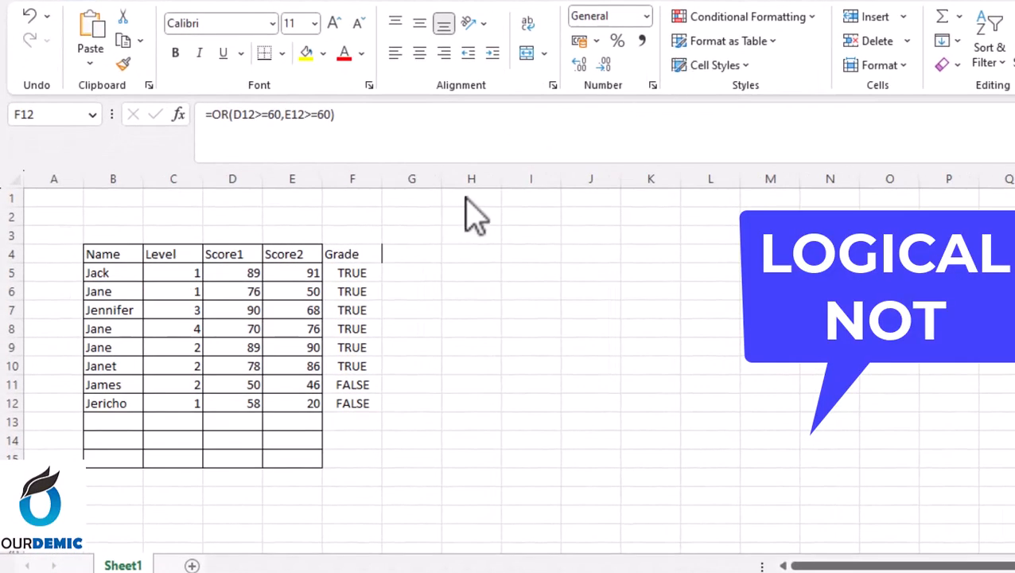
Step: Insert NOT( in front of the OR function in the formula of cell F5
left_click(357, 273)
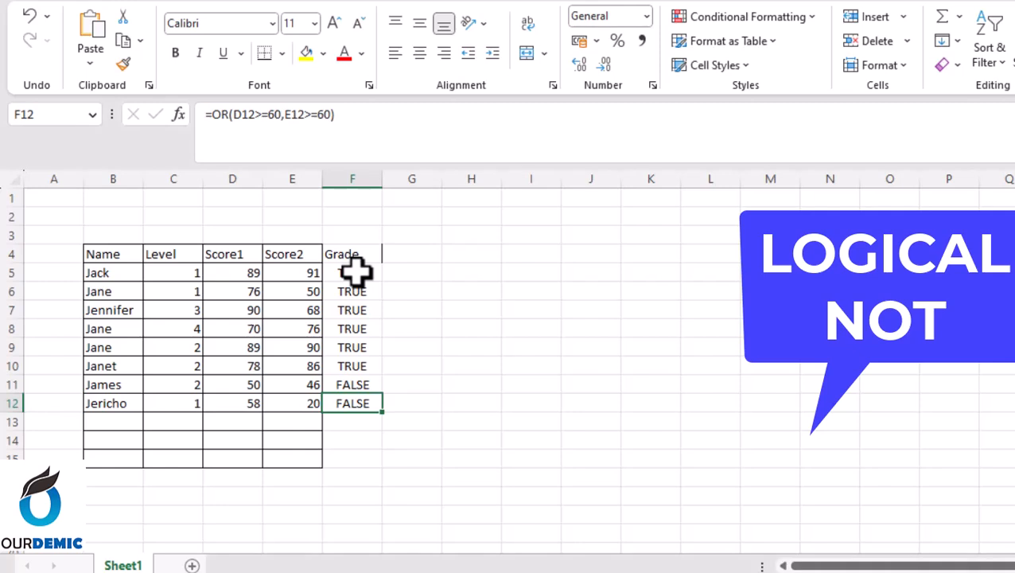
left_click(356, 273)
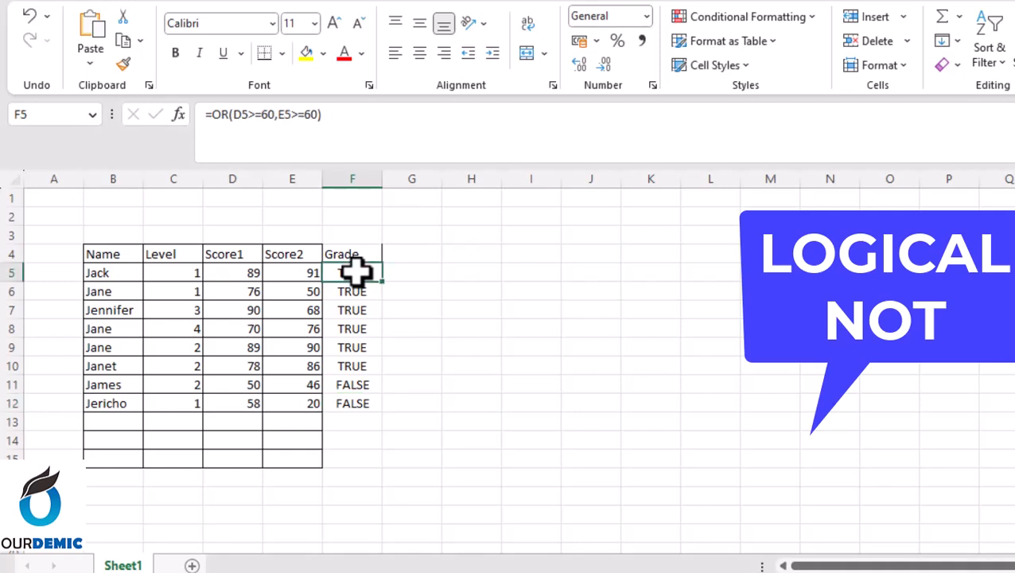
double_click(356, 273)
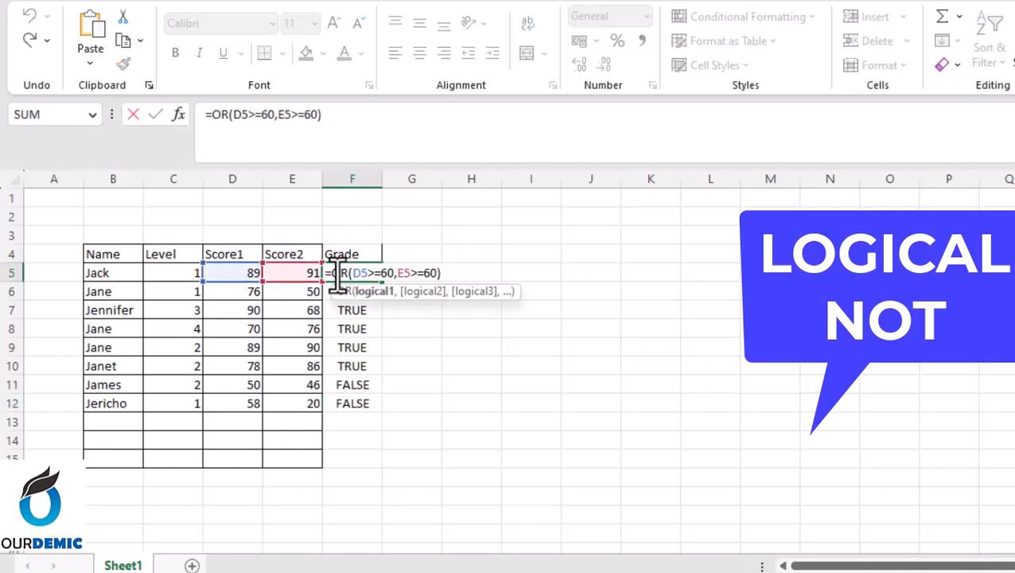
left_click(336, 276)
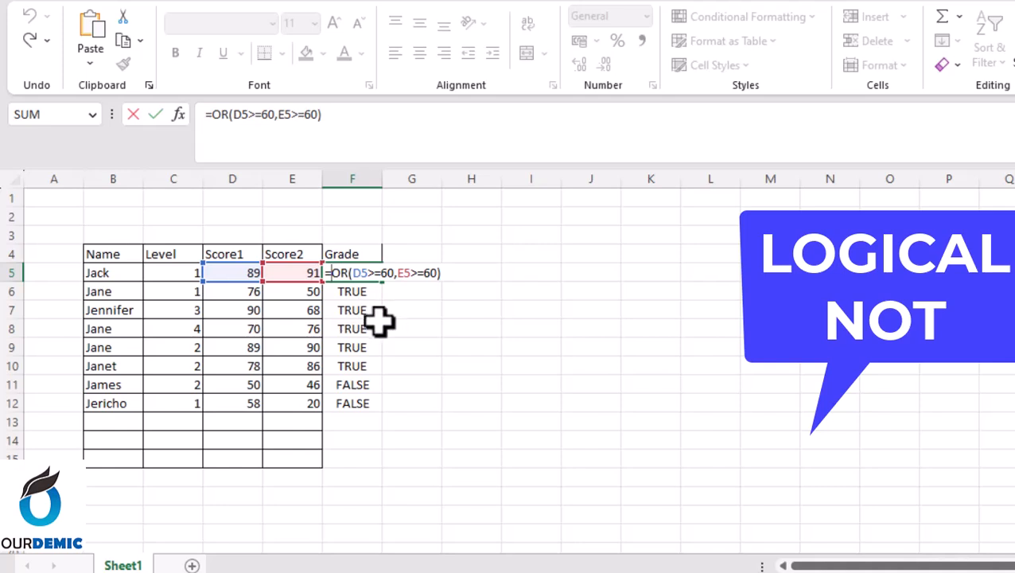
type("NO")
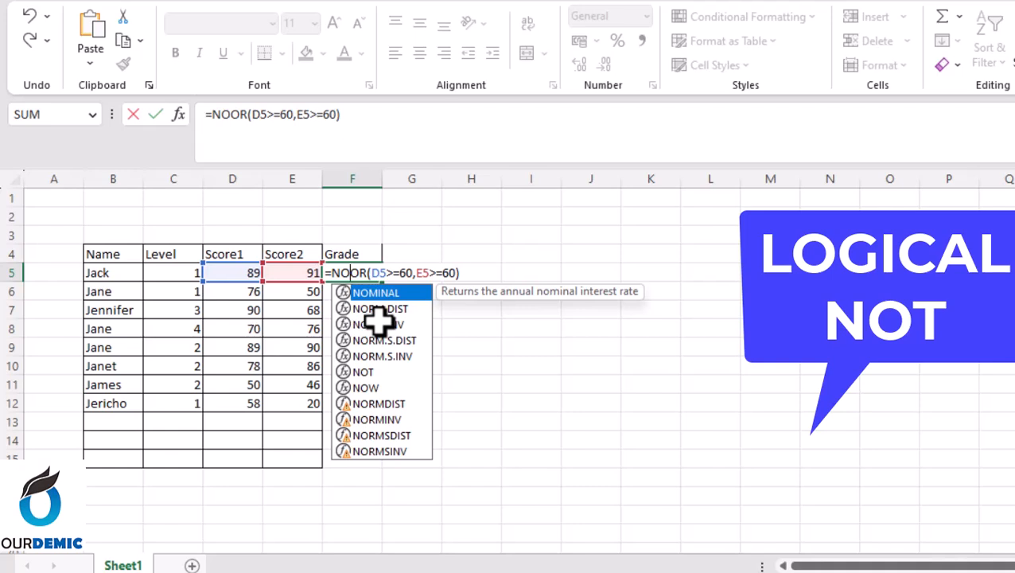
type("T")
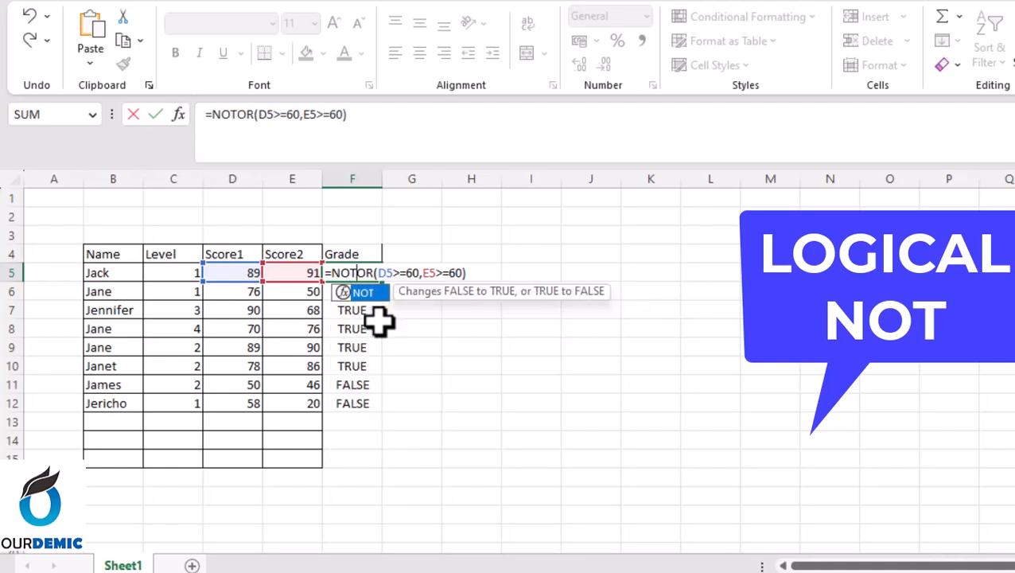
type("(")
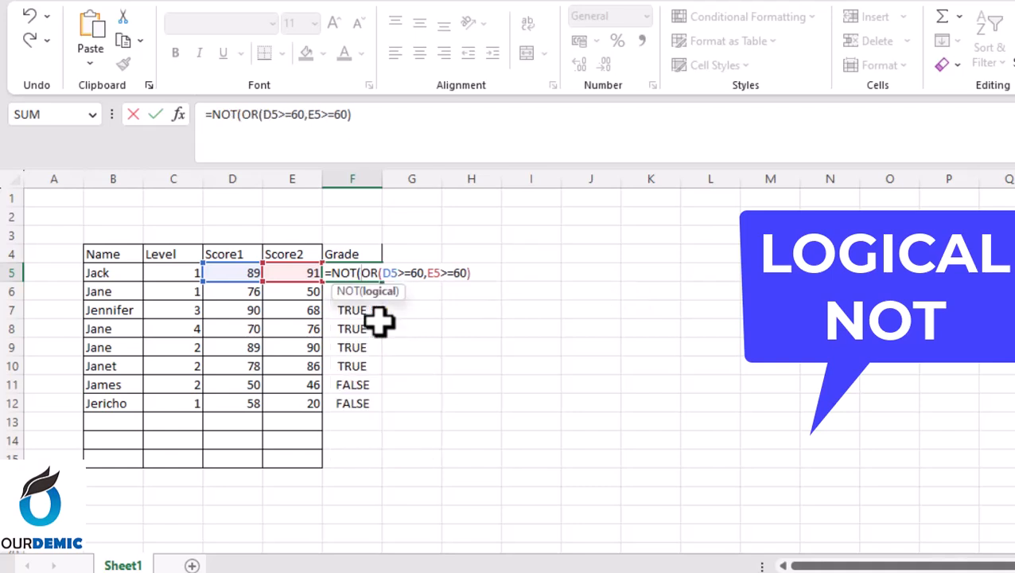
Step: Close the NOT function at the end of the F5 formula and fill it down the Grade column
key("Right")
key("Right")
key("Right")
key("Right")
key("Right")
key("Right")
key("Right")
key("Right")
key("Right")
key("Right")
key("Right")
key("Right")
key("Right")
key("Right")
key("Right")
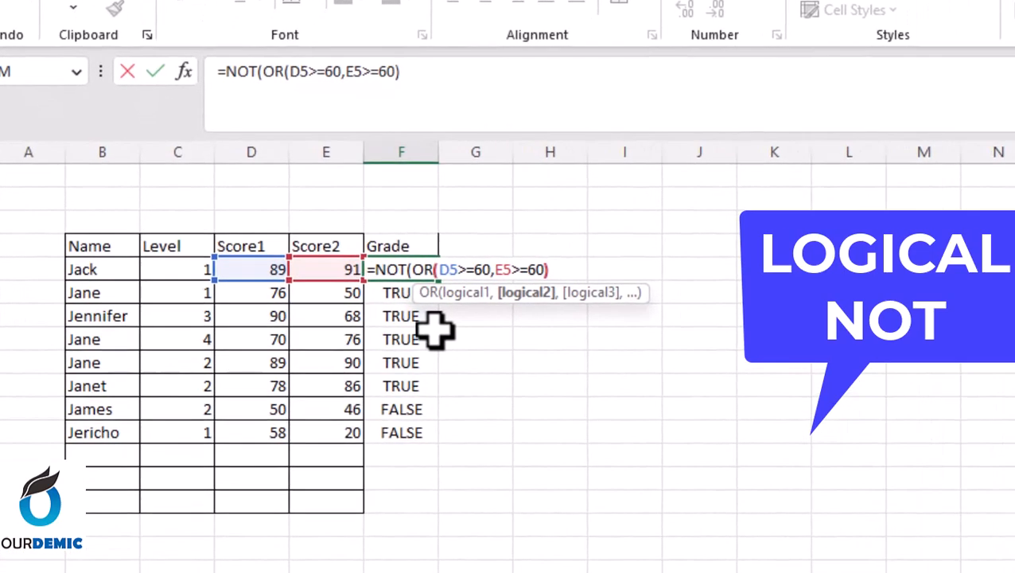
key("Right")
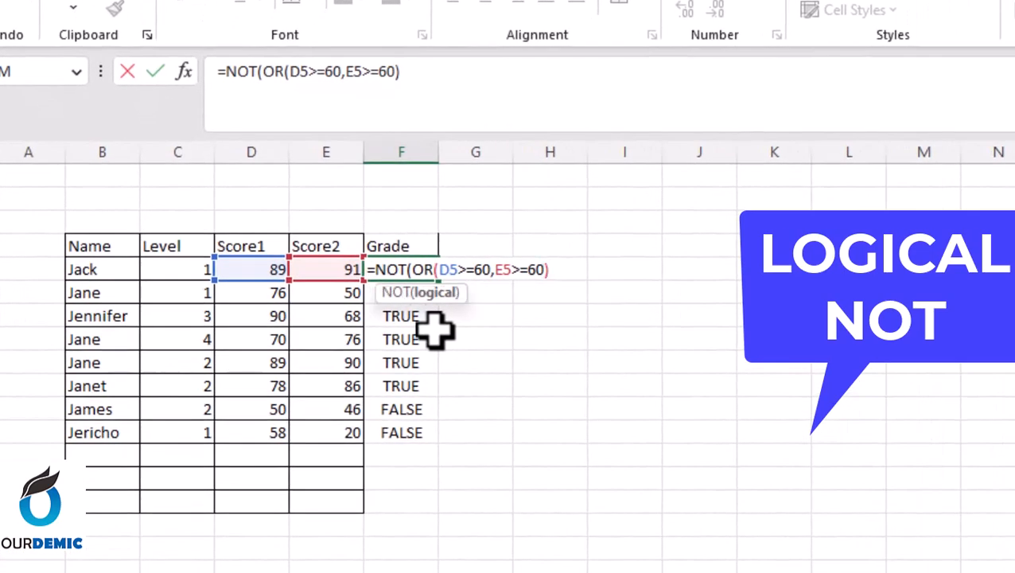
type(")")
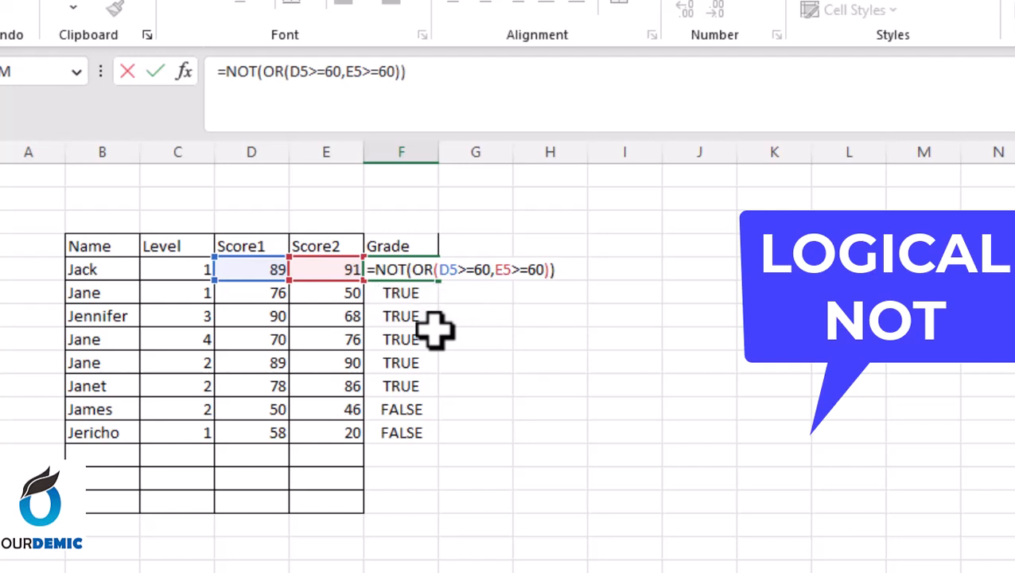
key("Return")
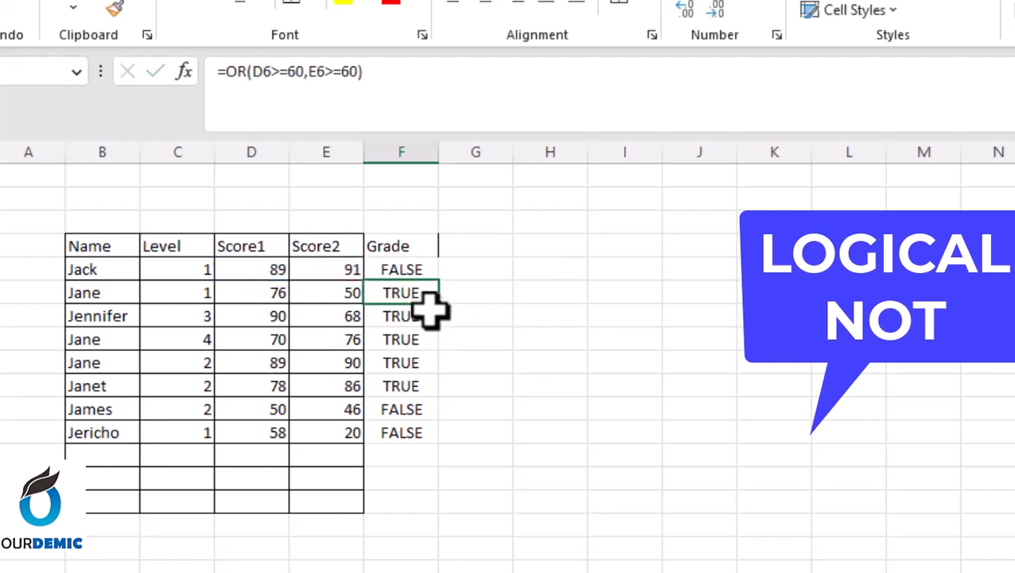
left_click(409, 269)
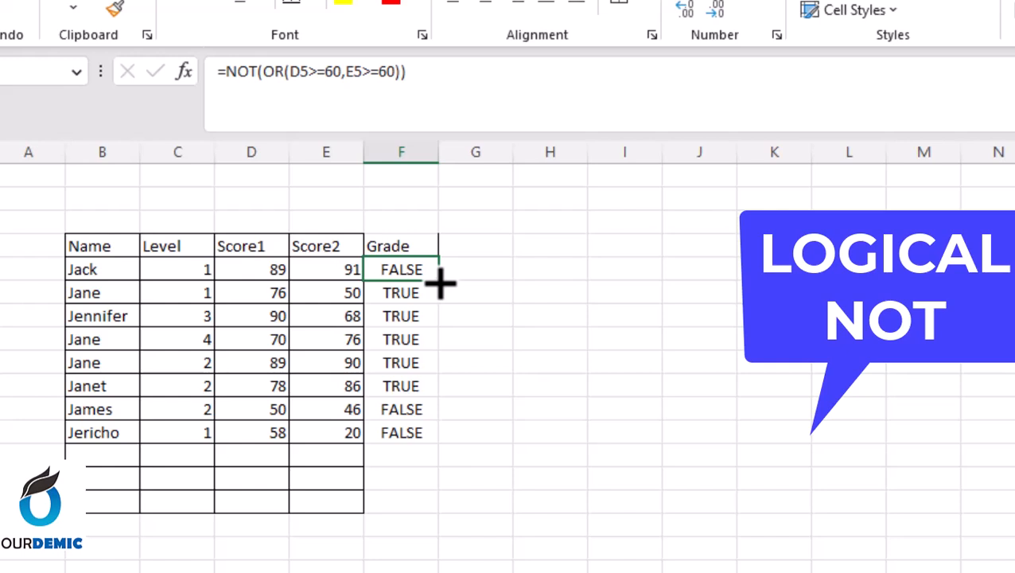
double_click(439, 281)
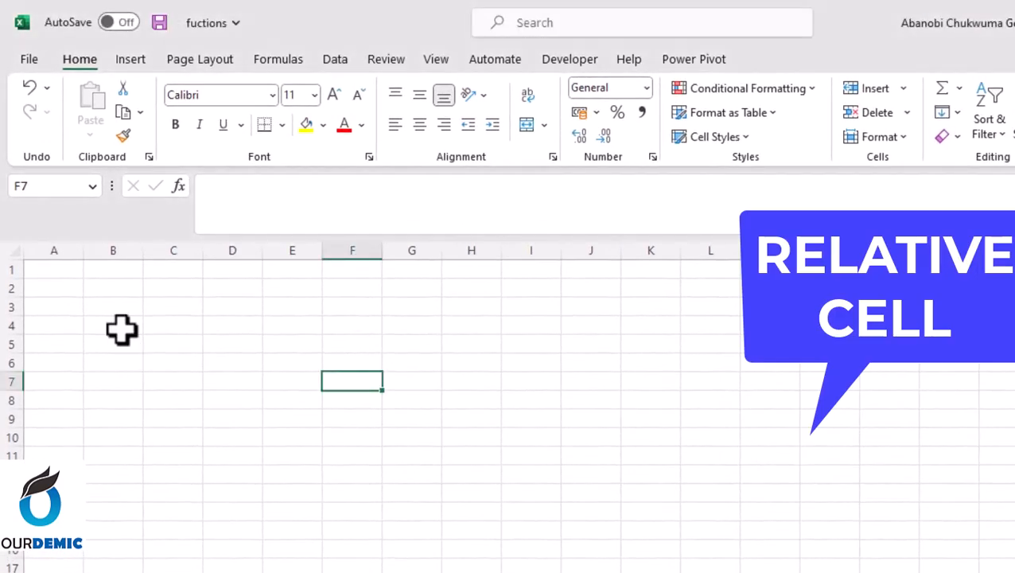
Step: Enter 1 in cell B4 and 2 in cell B5
left_click(112, 322)
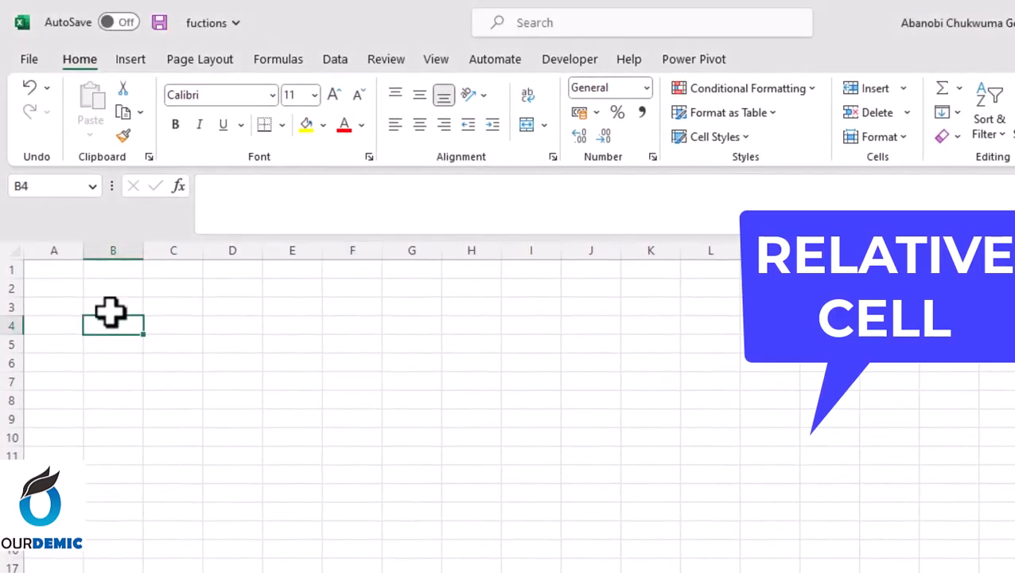
type("1")
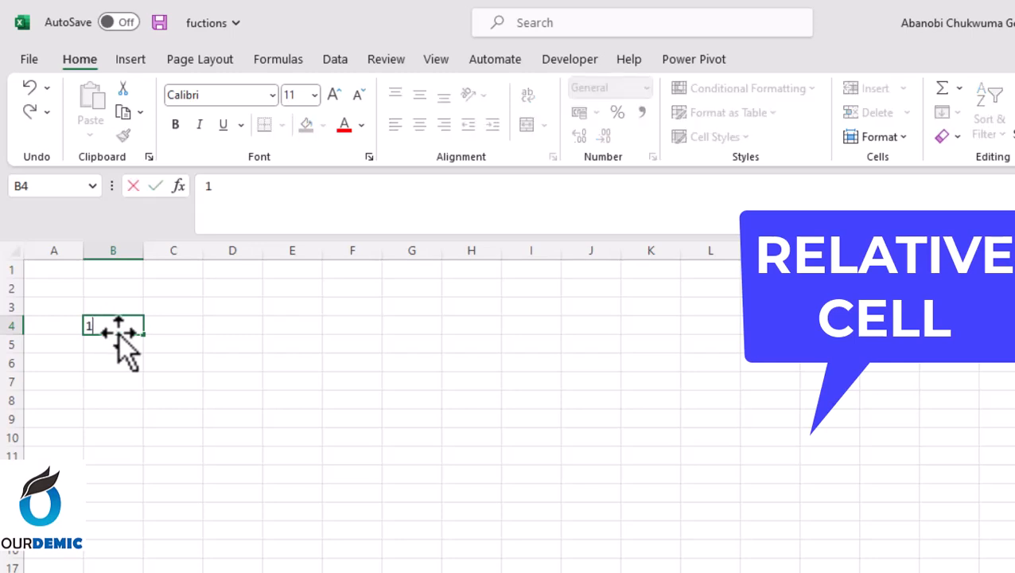
key("Return")
type("2")
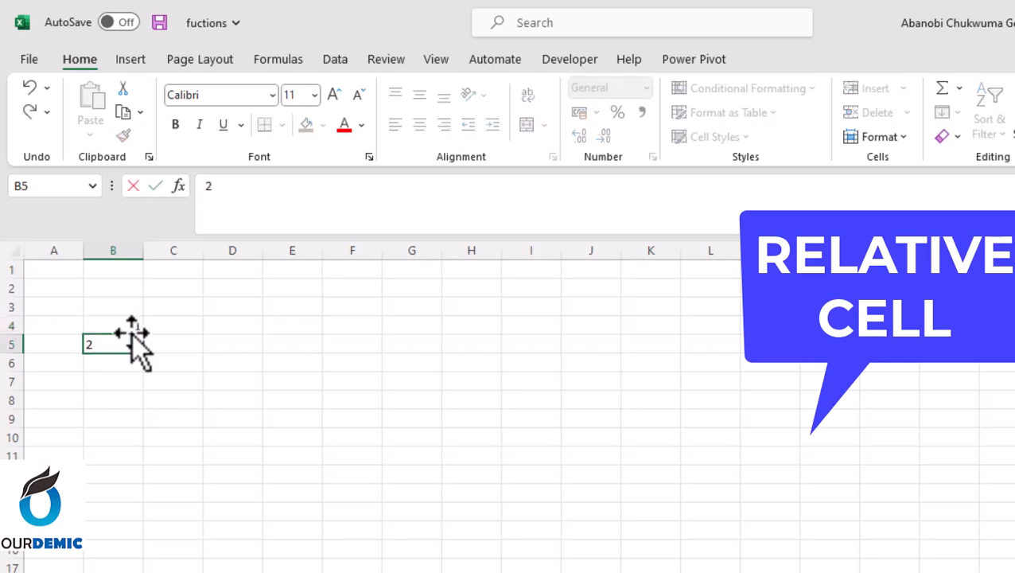
key("Escape")
left_click(131, 324)
left_click(132, 344)
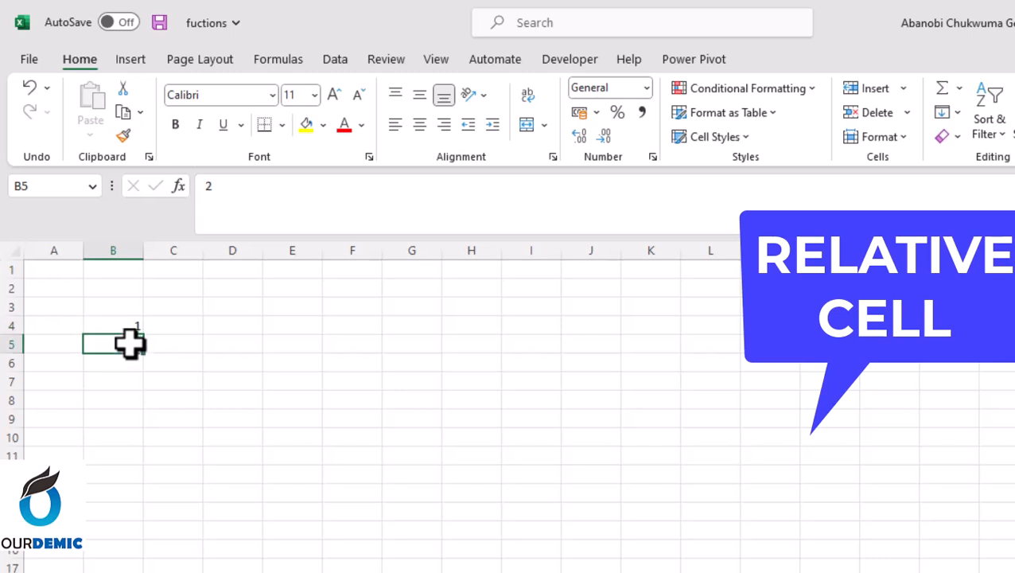
Step: Extend the number series from B4:B5 down to 12 in cell B15
left_click(126, 320)
left_click_drag(126, 320, 127, 344)
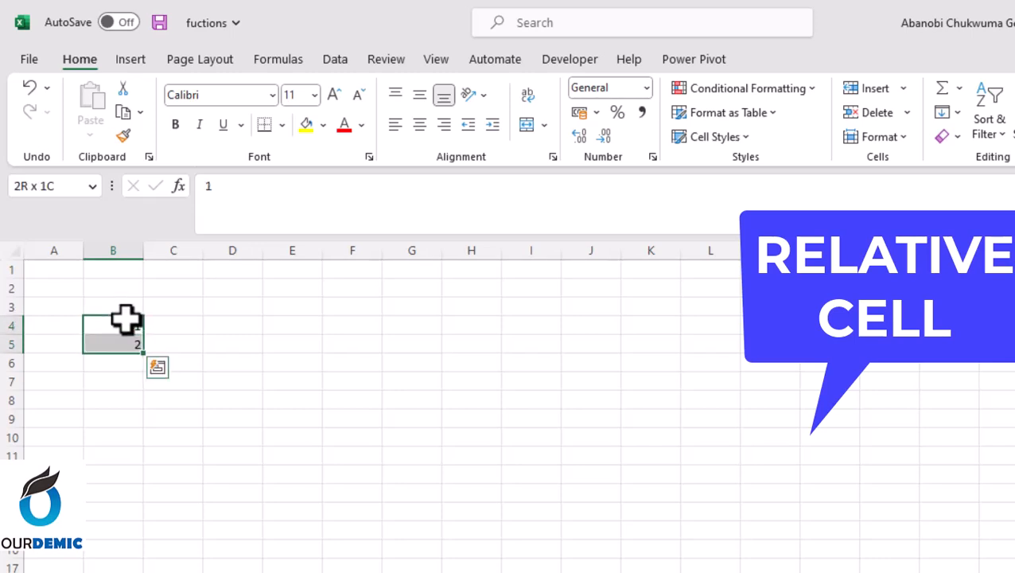
left_click_drag(144, 358, 154, 546)
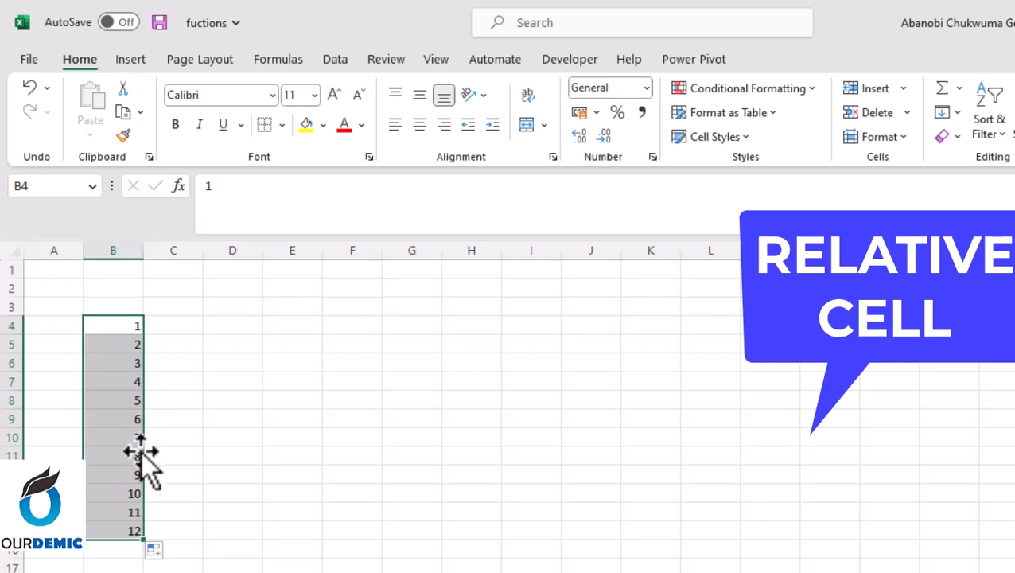
Step: Enter 2 in cell C2 and the formula =B4*C2 in cell C4
left_click(172, 285)
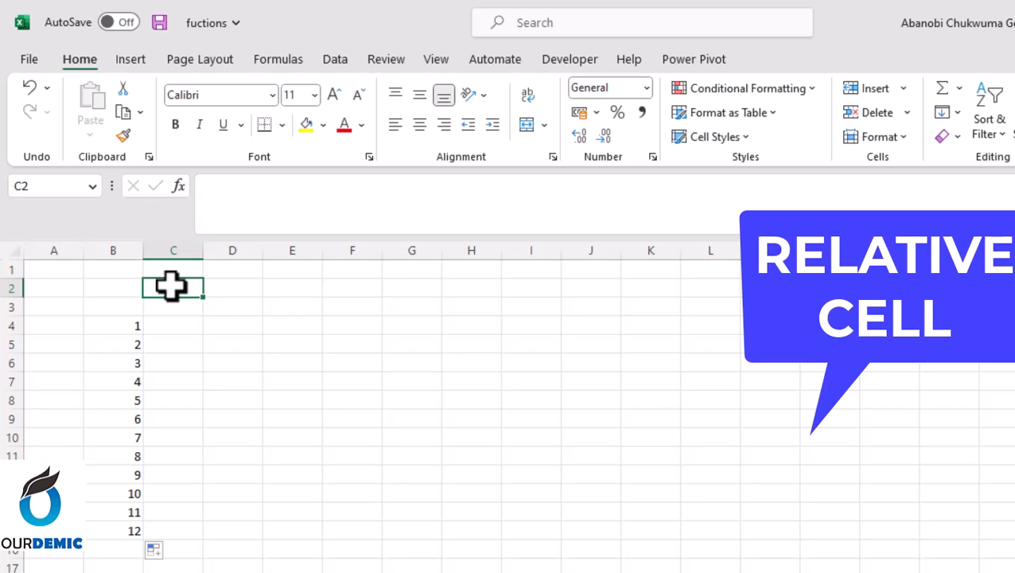
type("2")
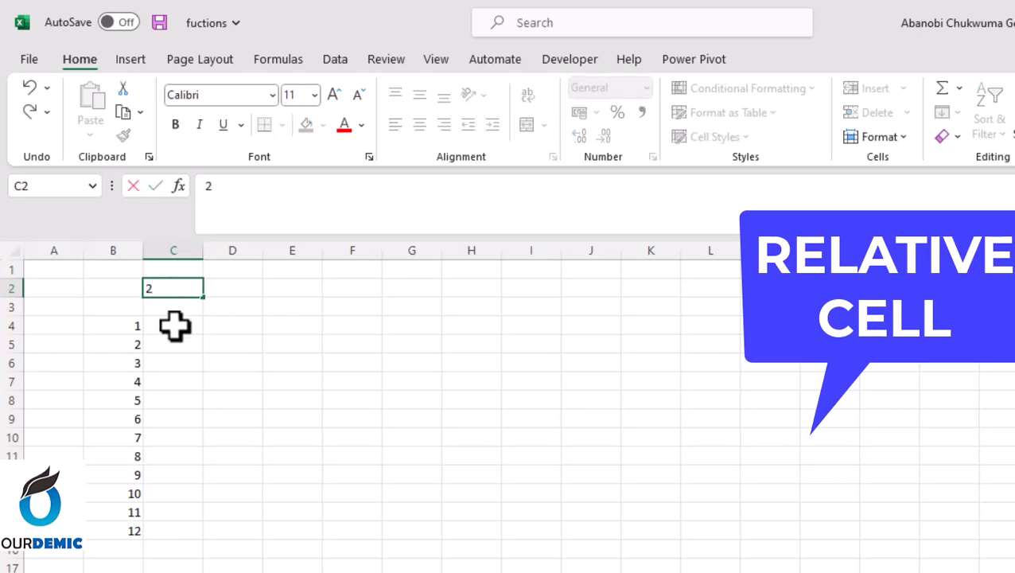
left_click(175, 325)
type("=")
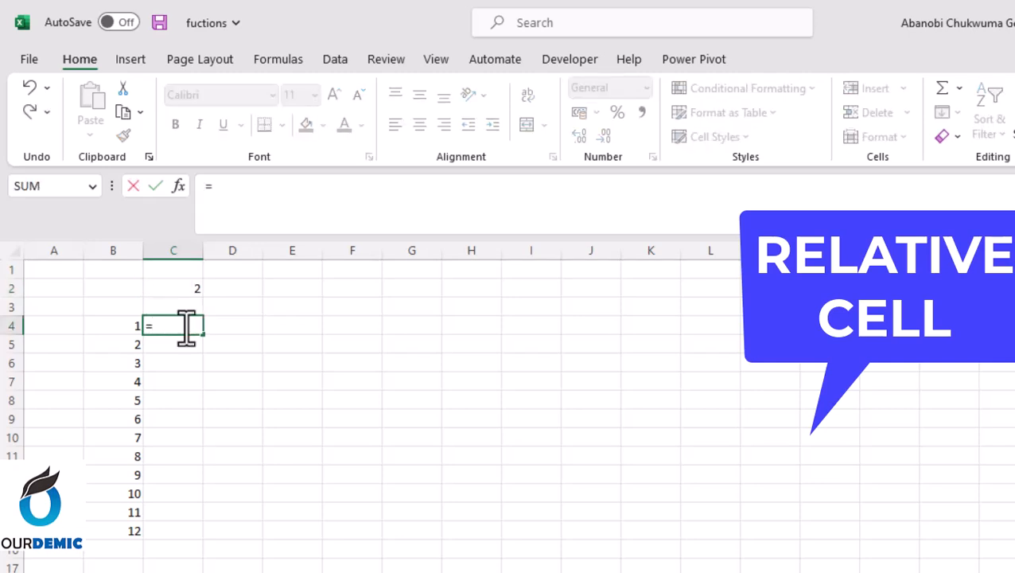
left_click(134, 326)
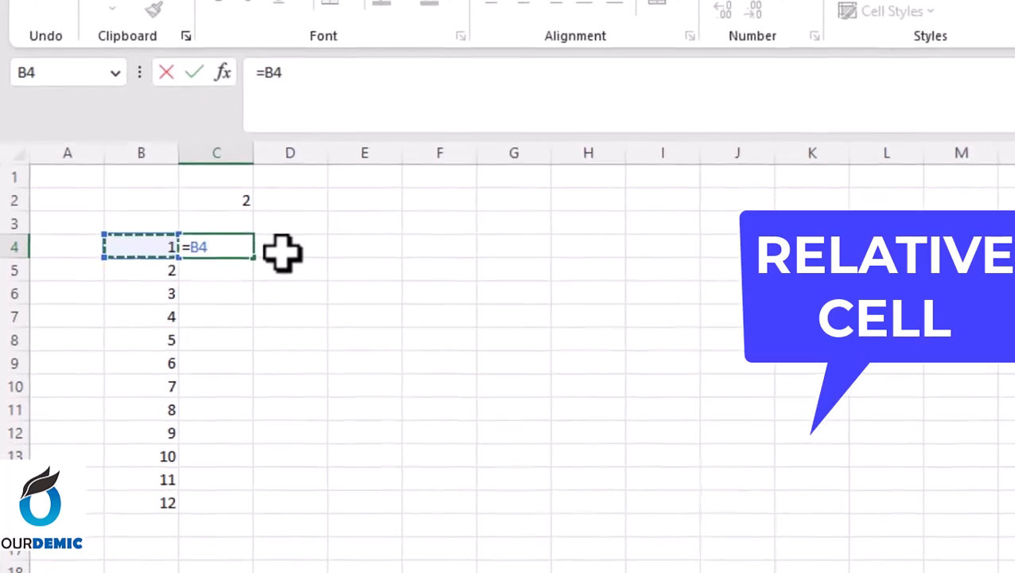
type("*")
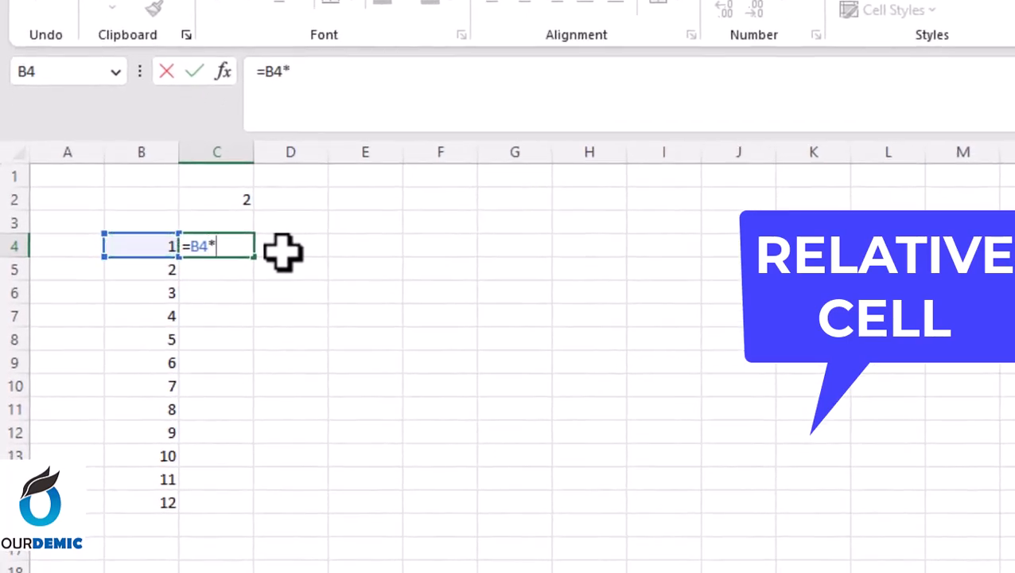
left_click(245, 201)
key("Return")
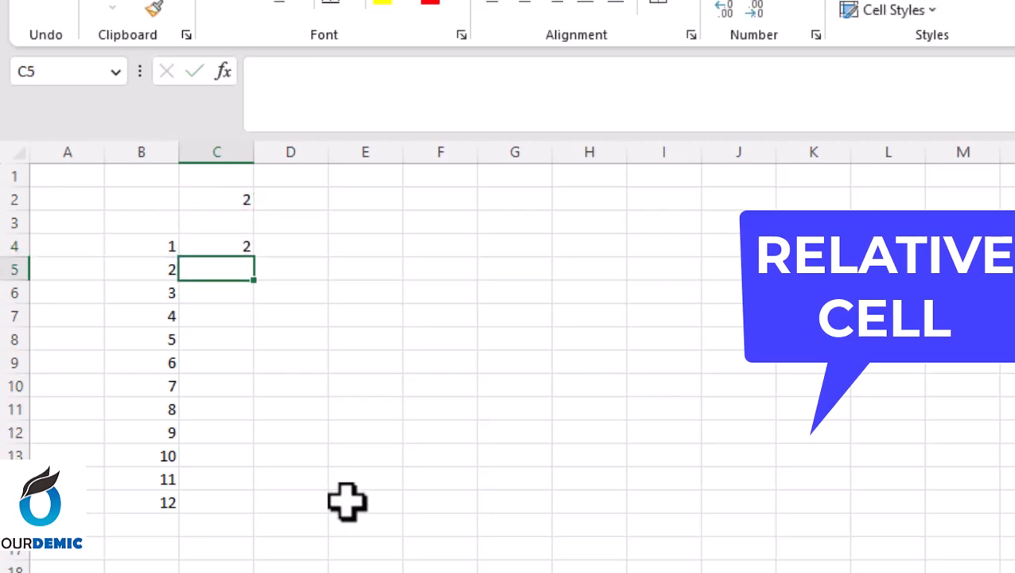
Step: Try filling the C4 formula down to row 15, inspecting the copied relative references before undoing the fill
left_click(235, 249)
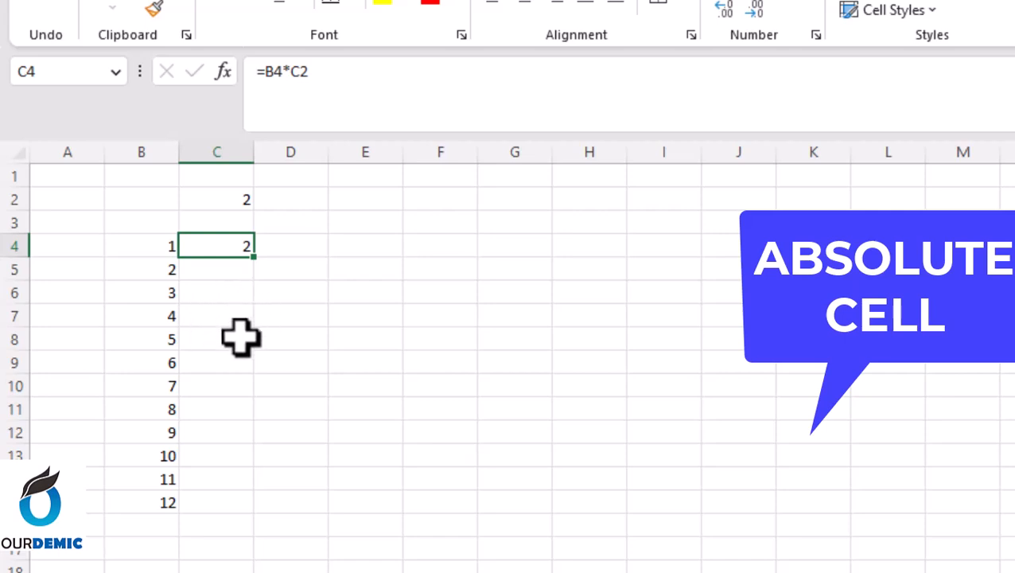
double_click(253, 256)
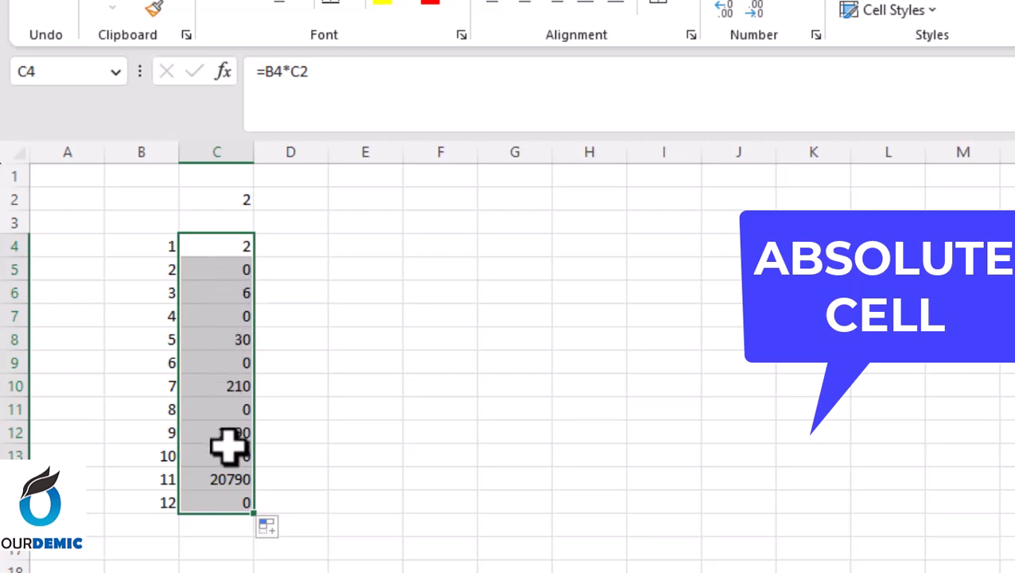
left_click(238, 389)
left_click(236, 430)
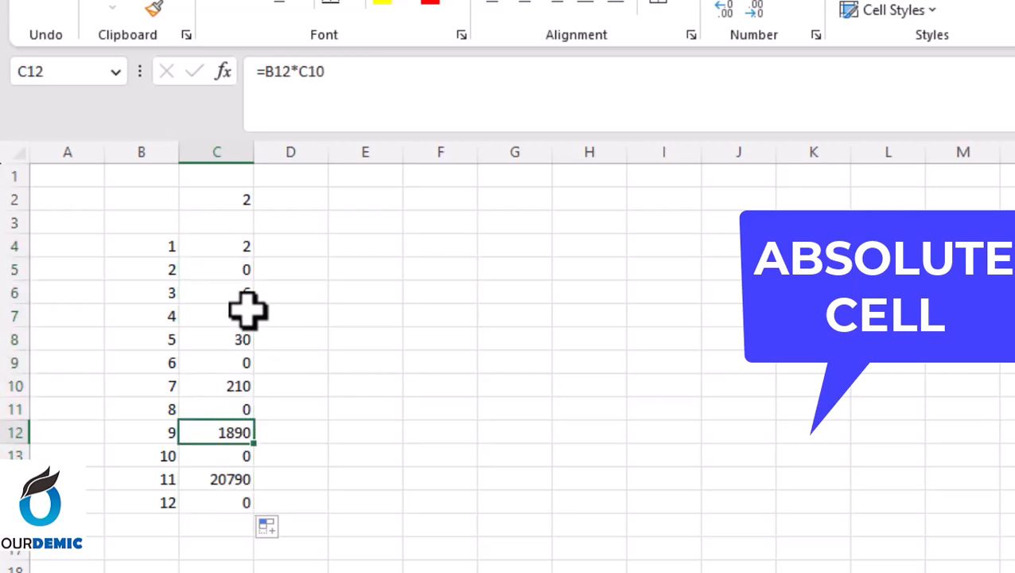
left_click(236, 248)
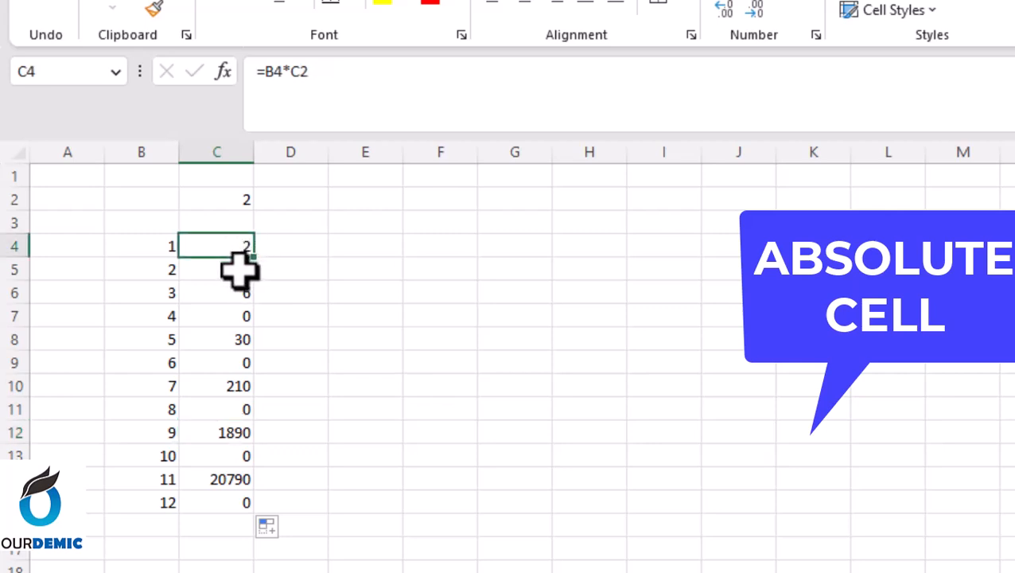
left_click(238, 270)
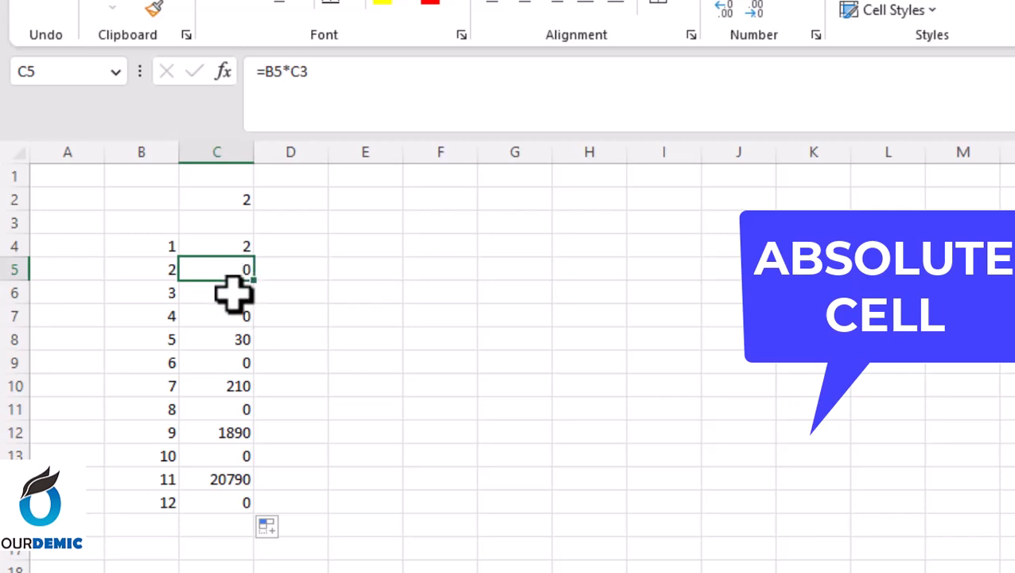
left_click(233, 292)
left_click(234, 319)
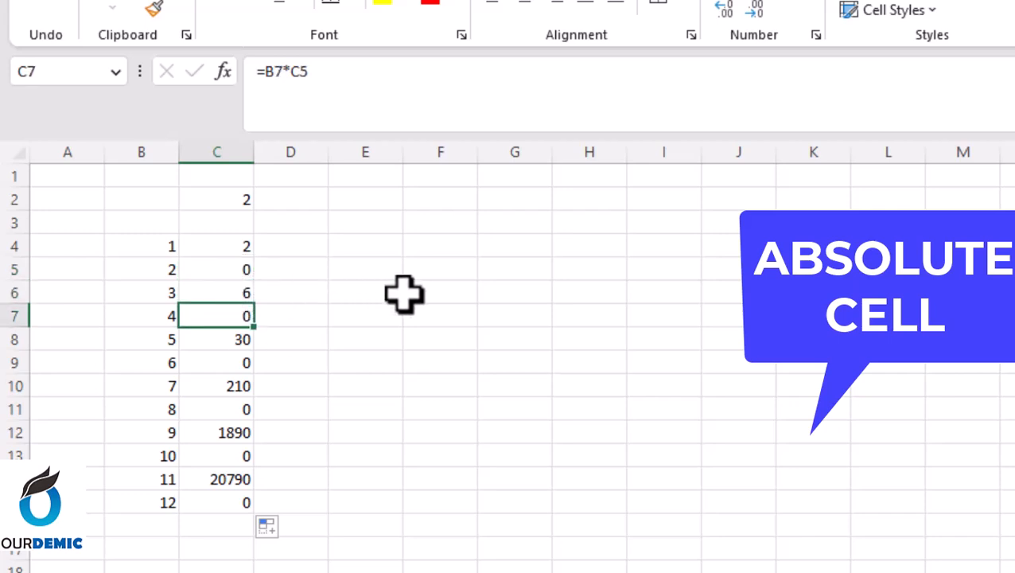
key("ctrl+z")
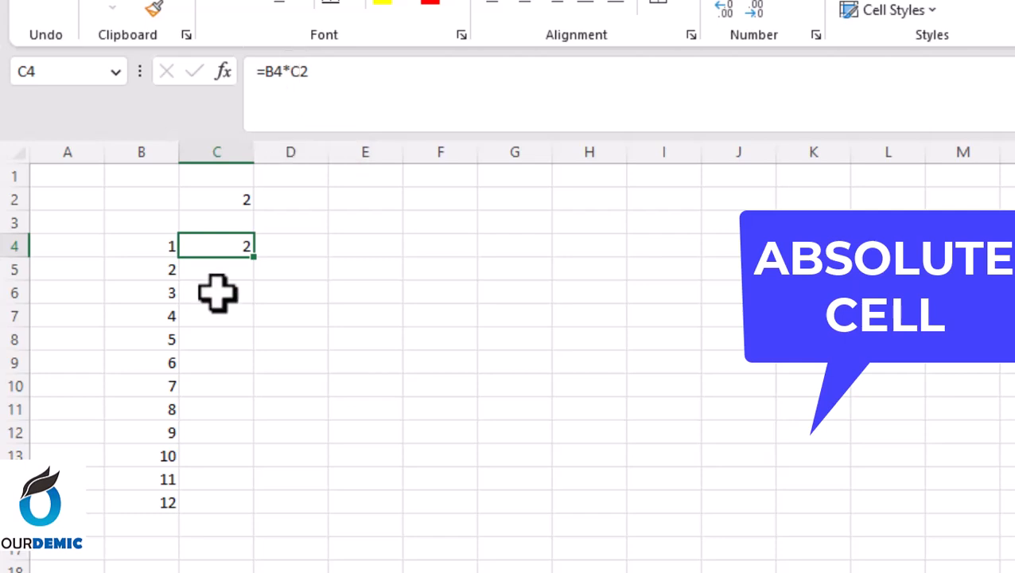
Step: Make the C2 reference absolute in cell C4 so the formula reads =B4*$C$2
left_click(242, 198)
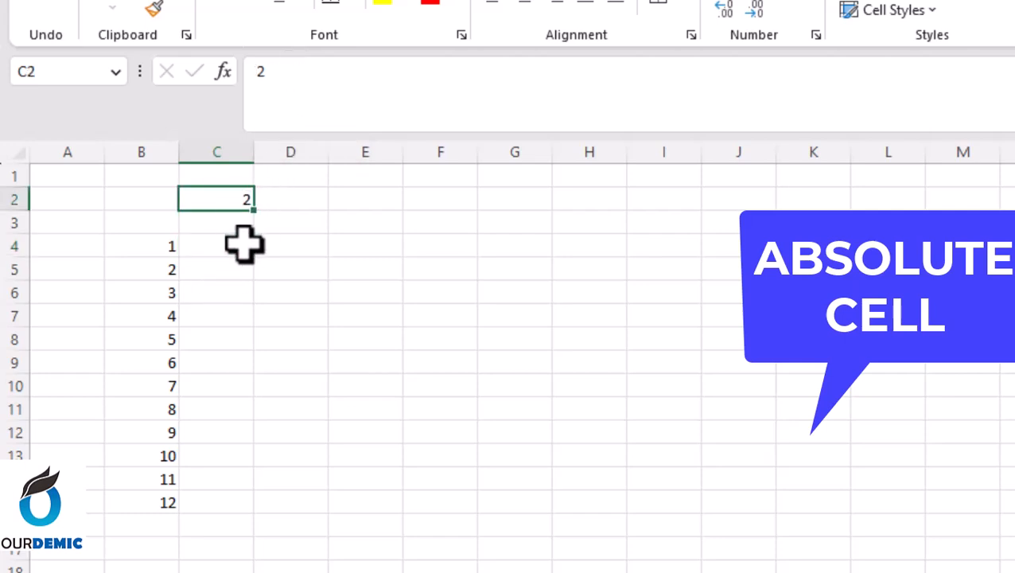
left_click(228, 249)
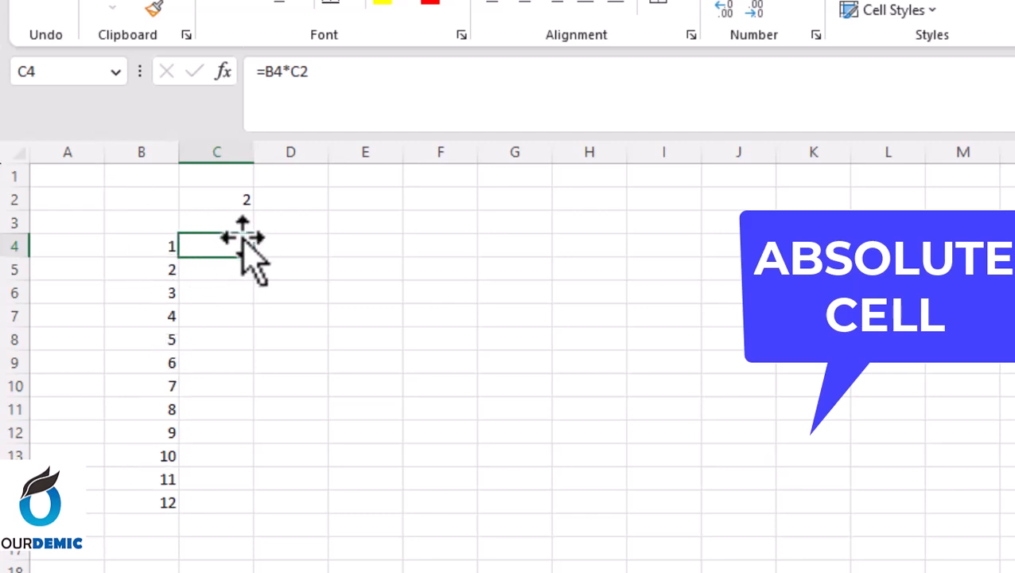
left_click(296, 74)
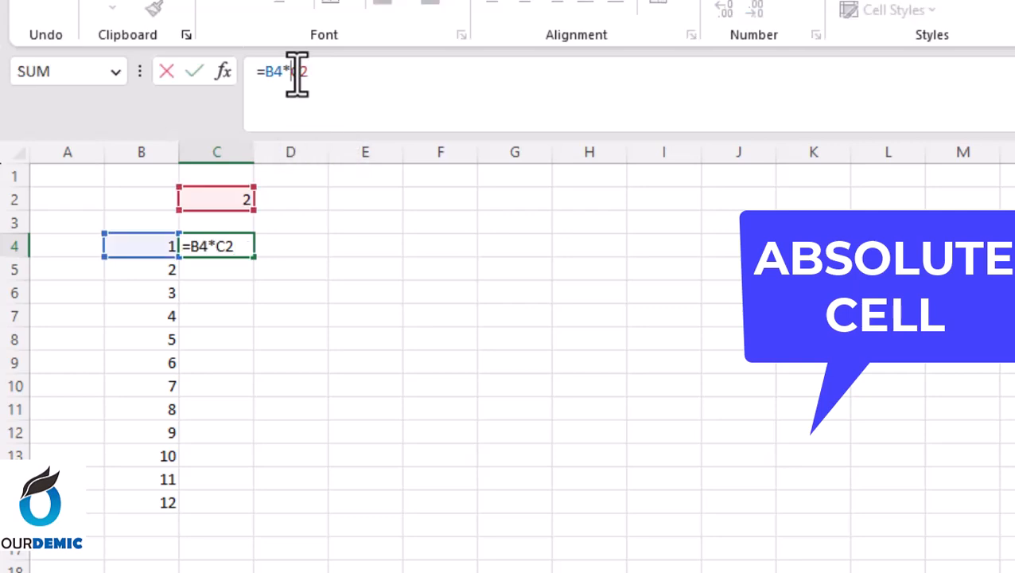
left_click(226, 248)
key("Return")
Step: Fill the C4 formula with the absolute reference down to C15 and check the copied formulas
left_click(221, 246)
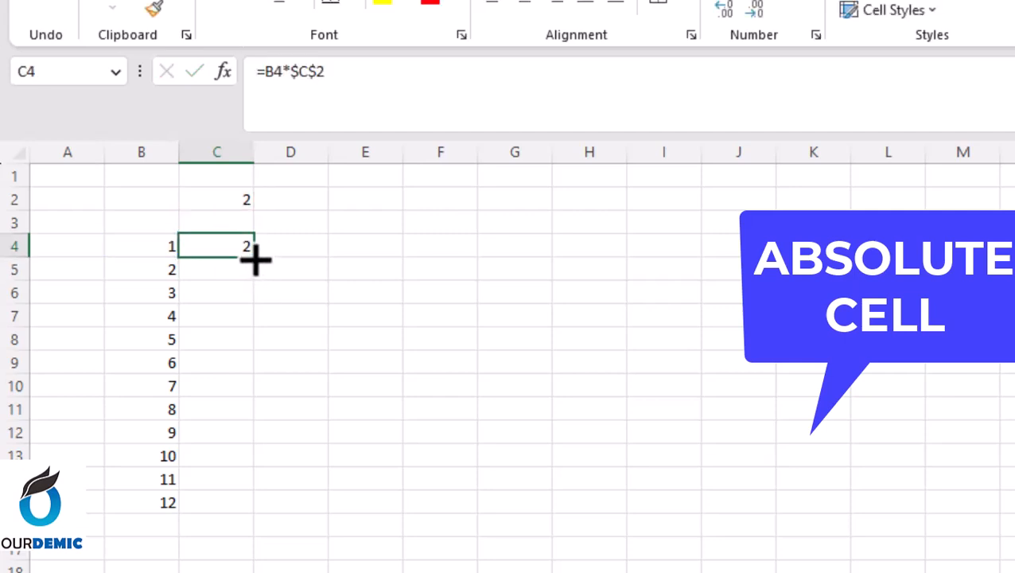
double_click(254, 257)
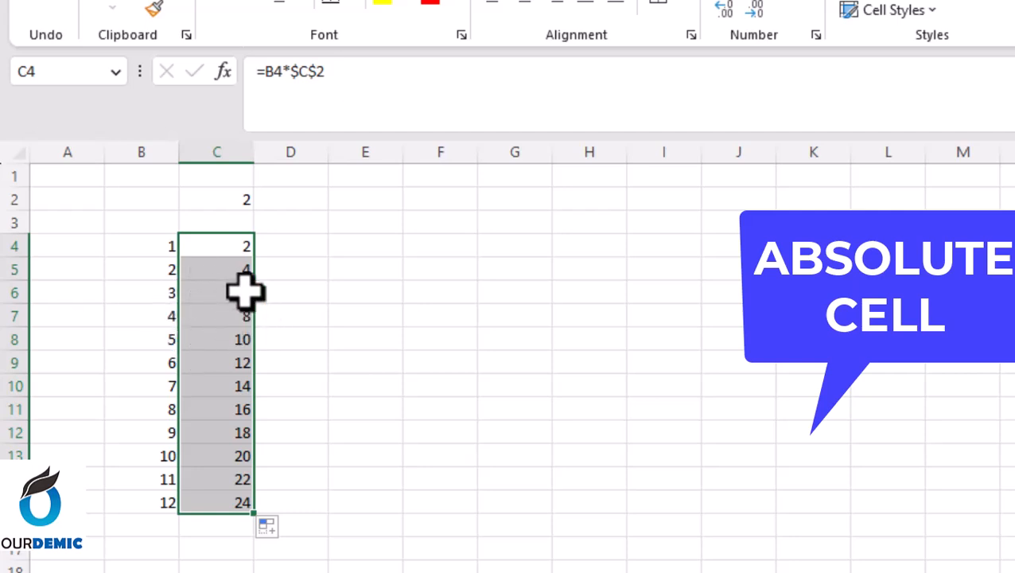
left_click(246, 269)
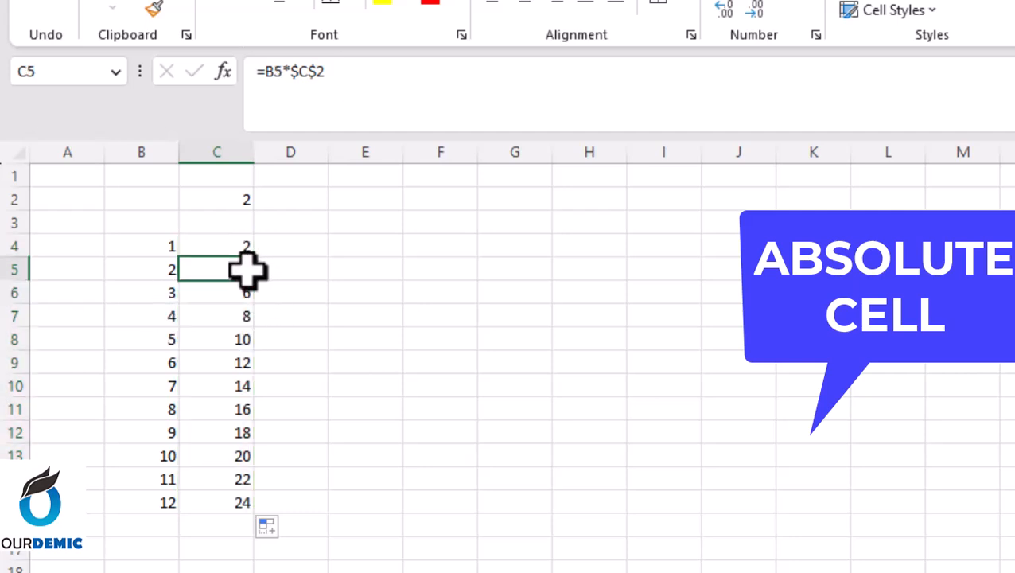
left_click(242, 296)
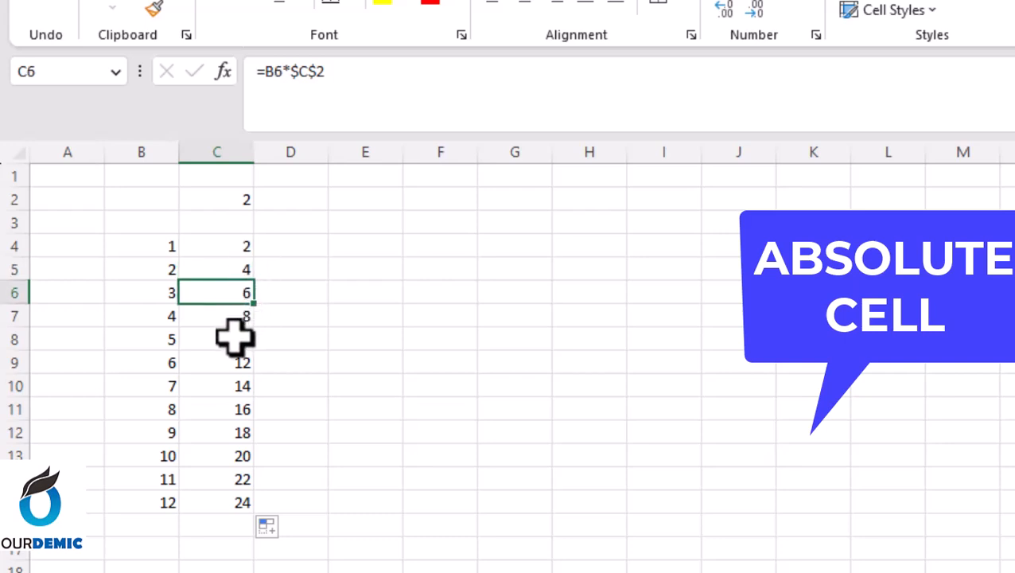
left_click(238, 317)
left_click(238, 335)
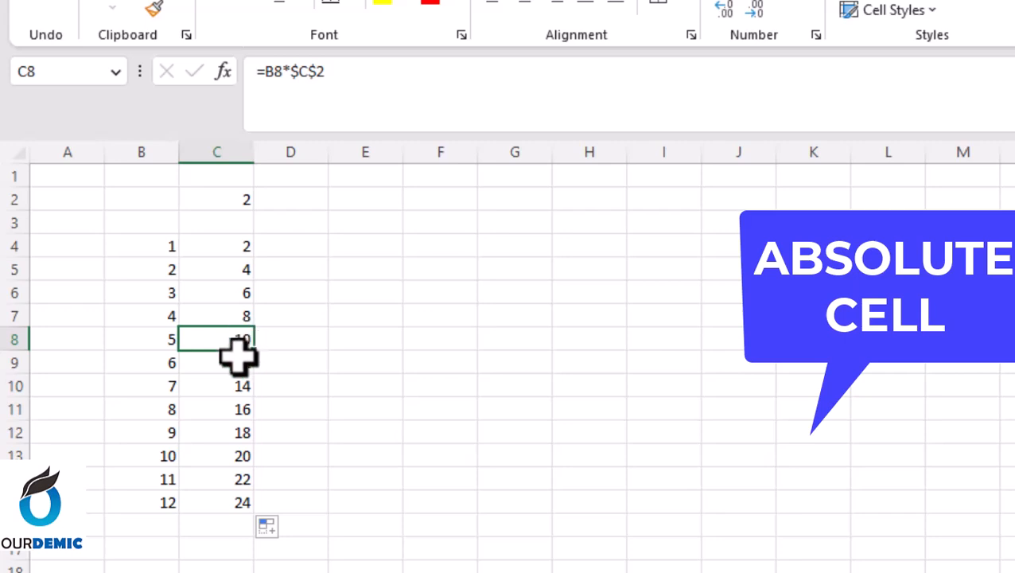
left_click(238, 362)
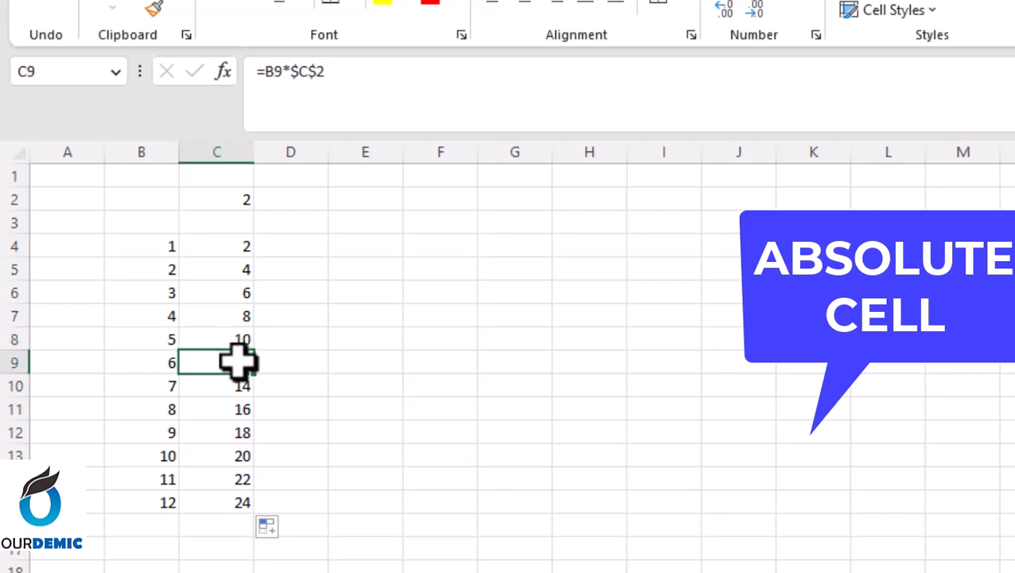
left_click(237, 246)
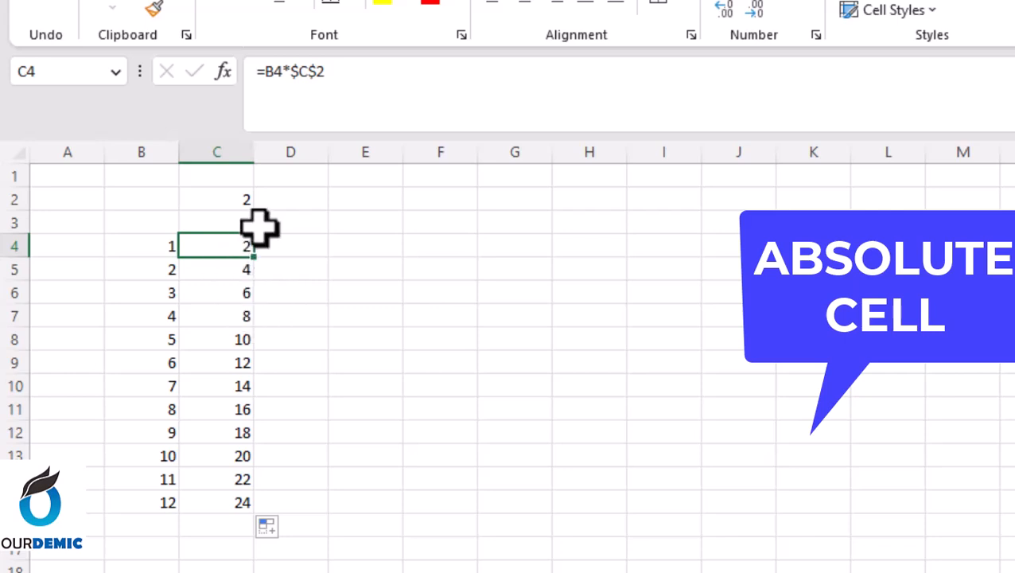
Step: Enter 3 in cell D2 and the formula =C4*D2 in cell D4
left_click(290, 198)
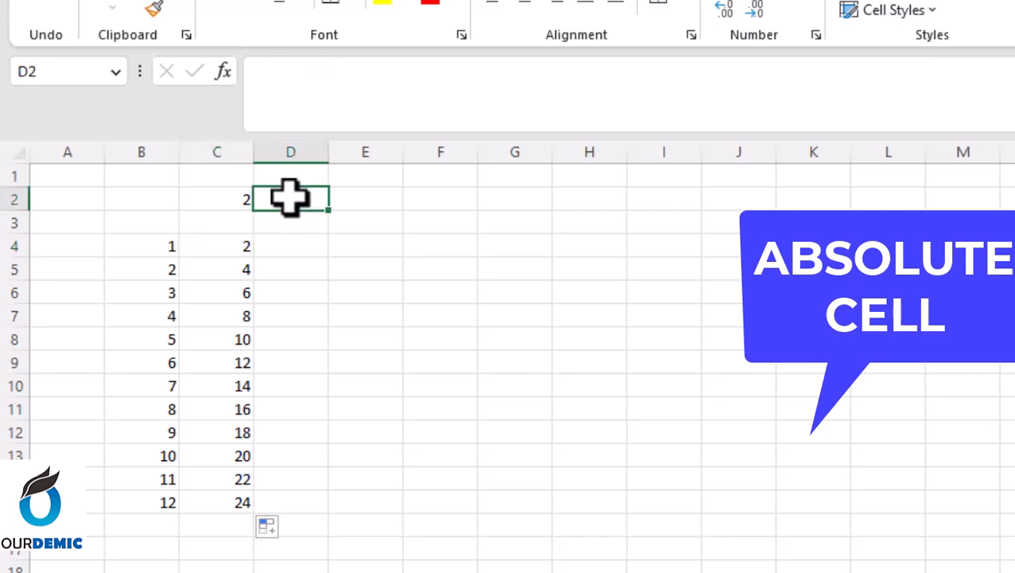
type("3")
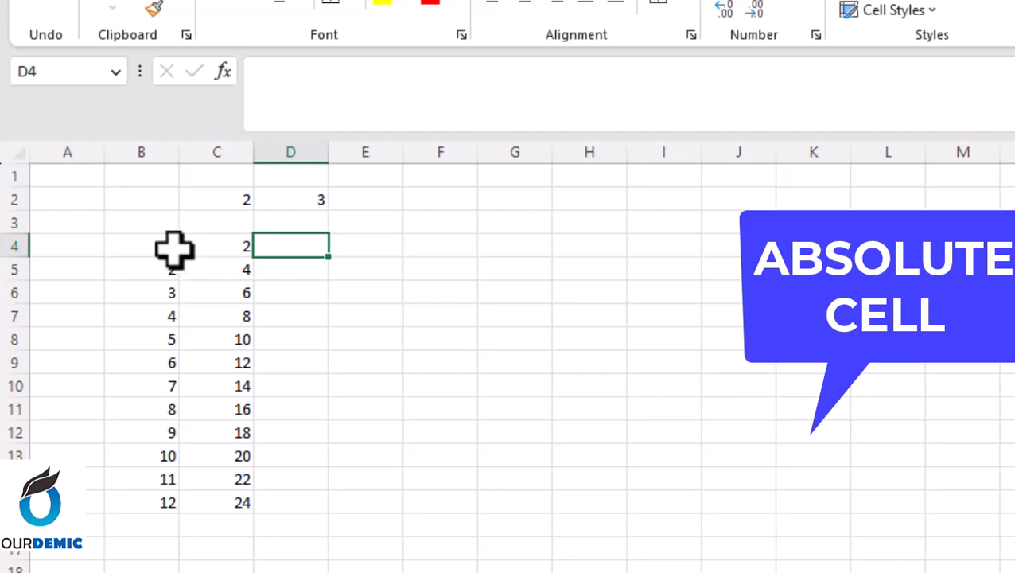
type("=")
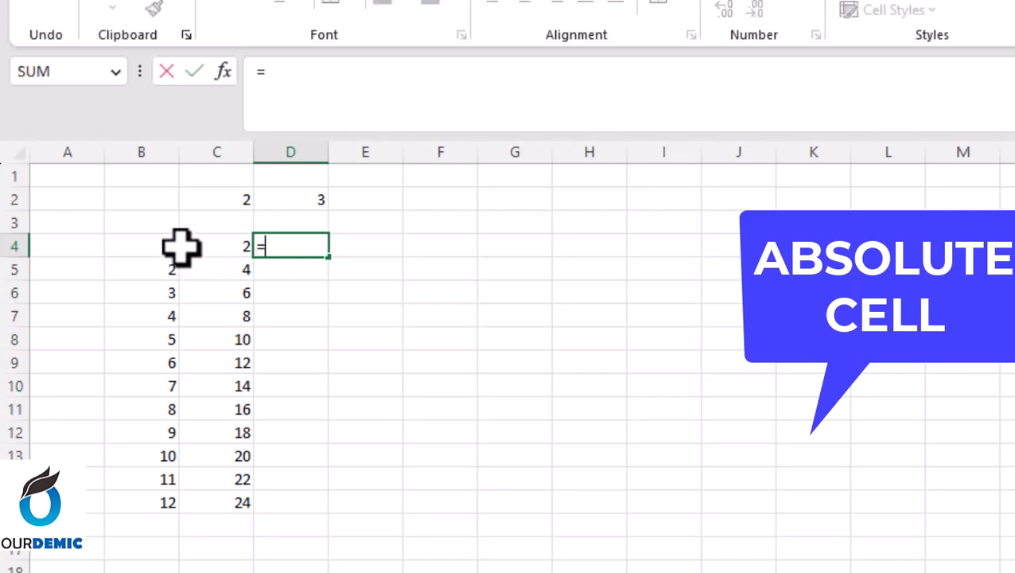
left_click(181, 247)
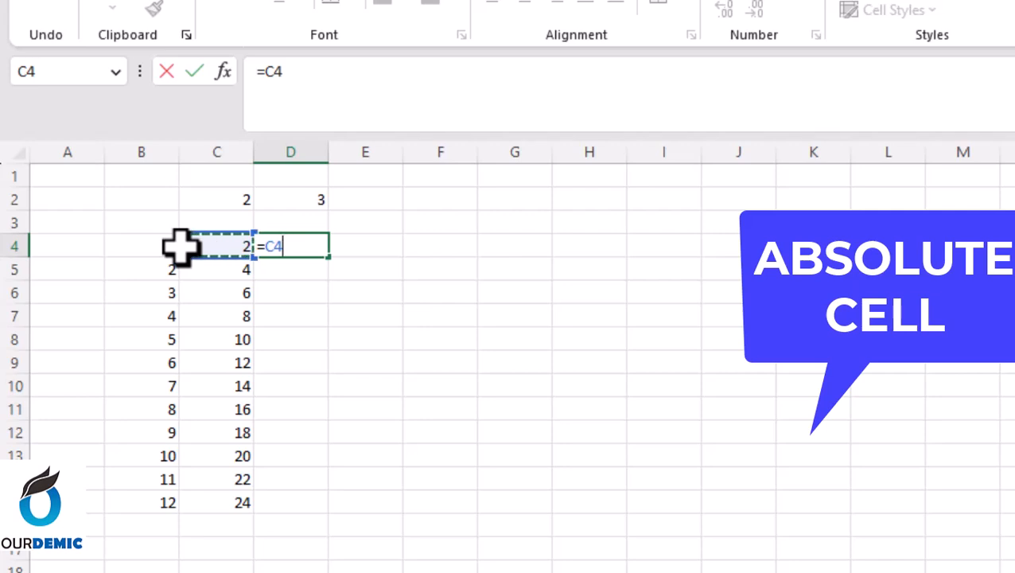
left_click(321, 203)
key("Return")
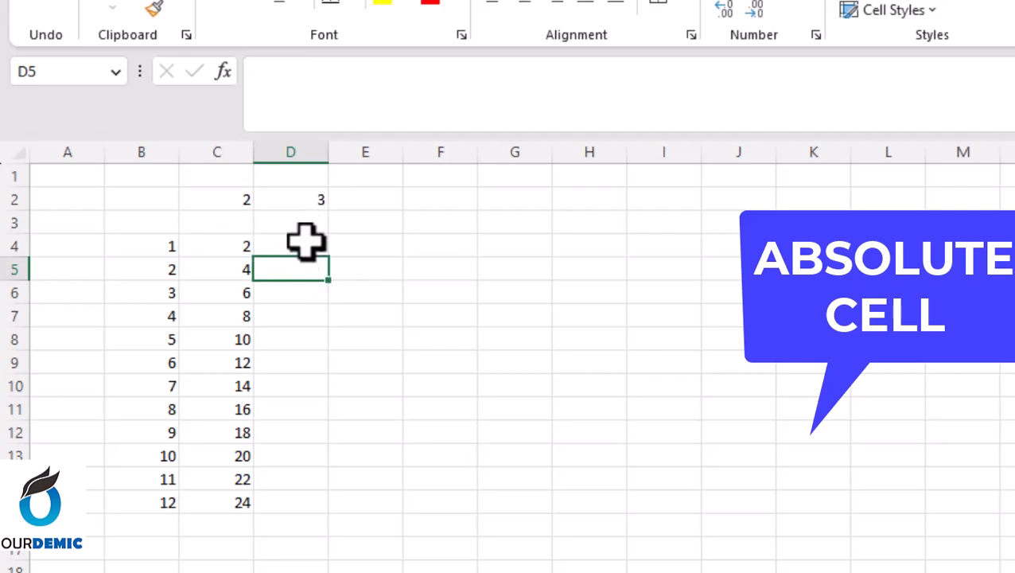
left_click(307, 241)
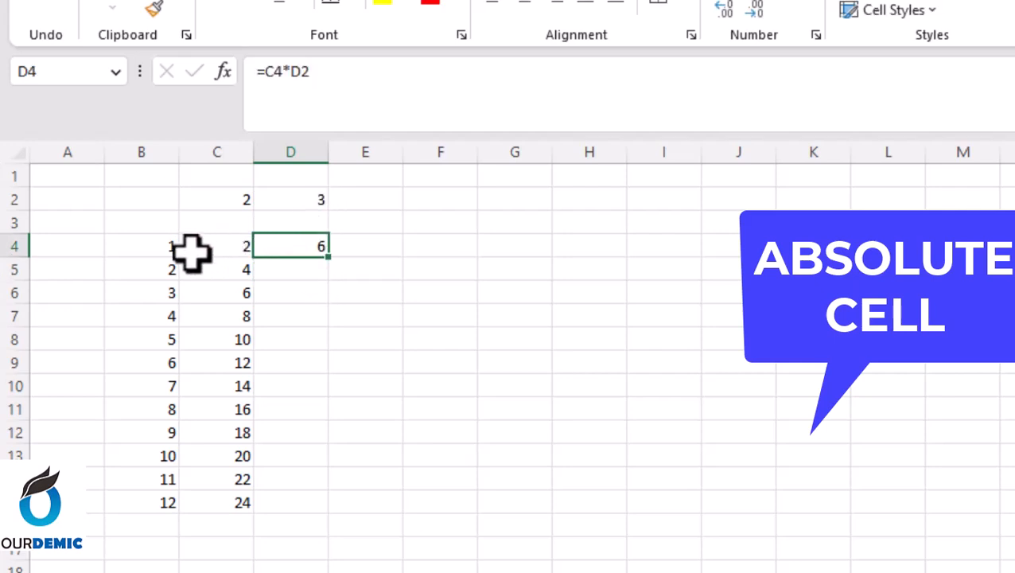
Step: Correct the formula in cell D4 to =B4*D2
double_click(310, 245)
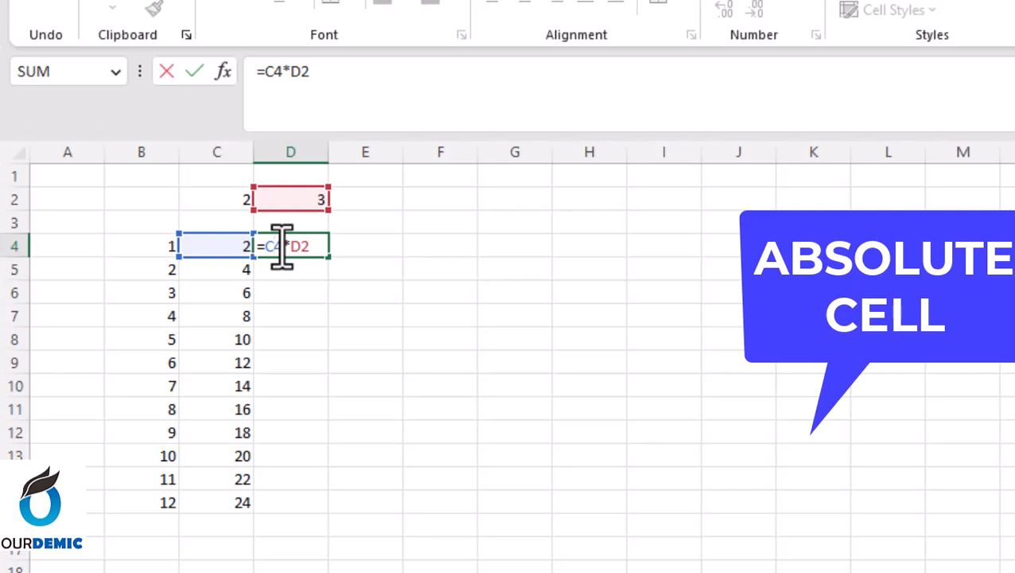
key("BackSpace")
type("B")
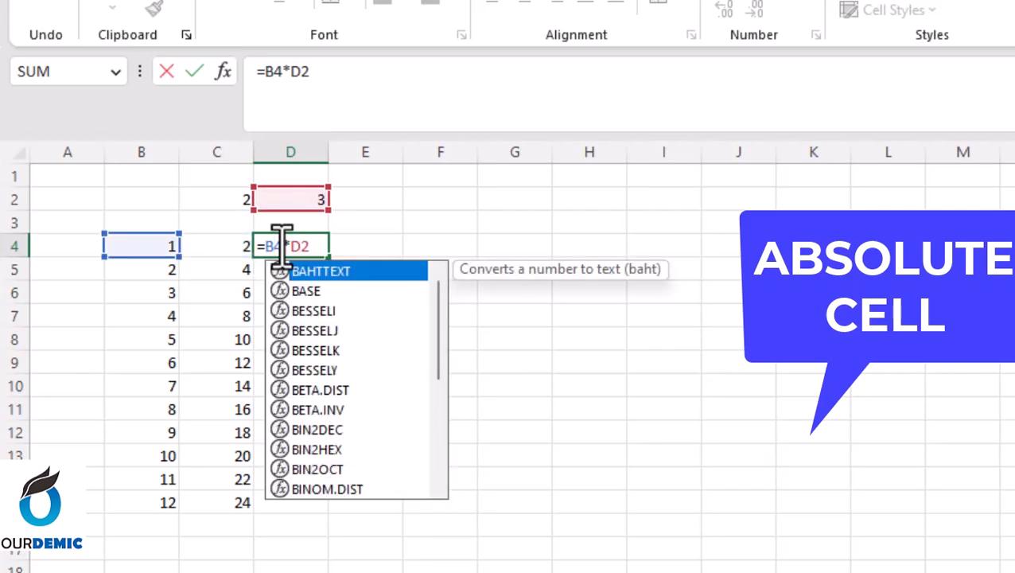
key("Return")
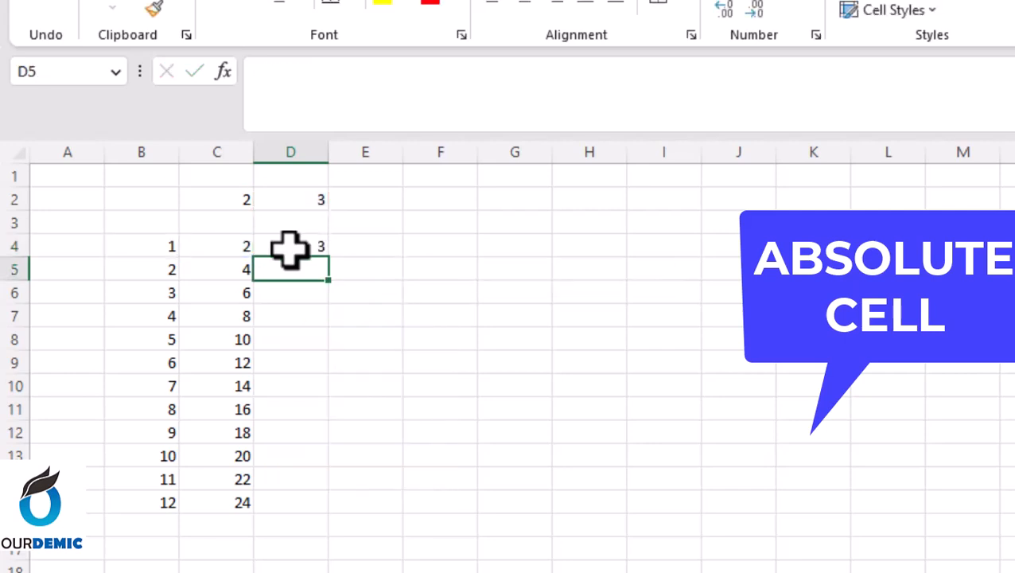
Step: Try filling the D4 formula with its relative D2 reference down to D15, and undo the fill
left_click(290, 248)
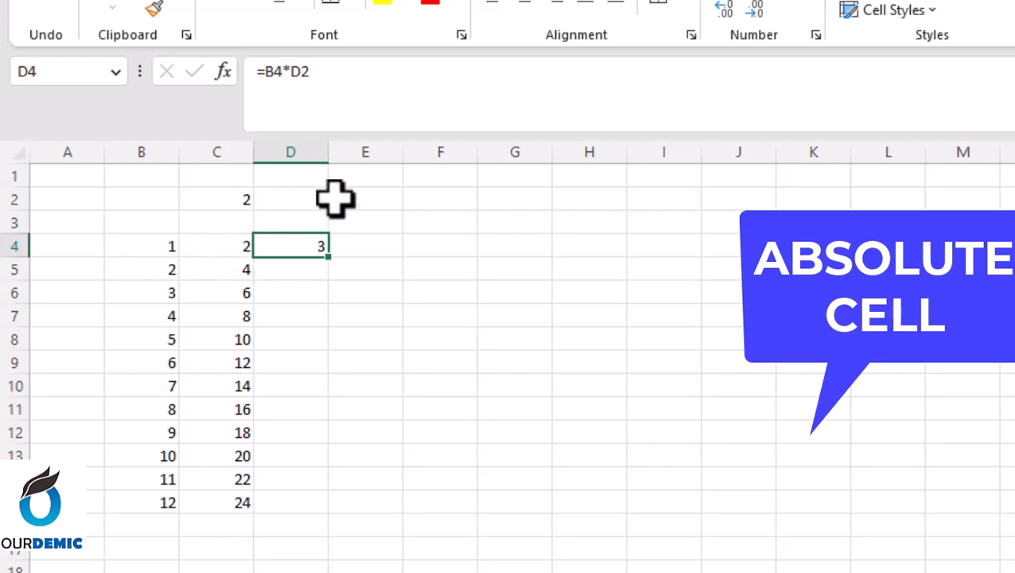
double_click(329, 257)
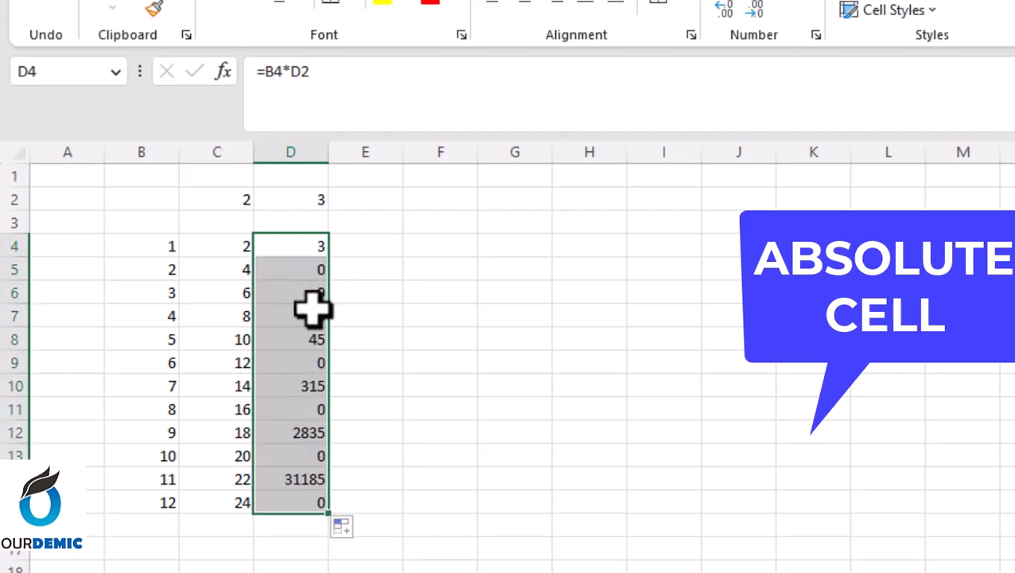
key("ctrl+z")
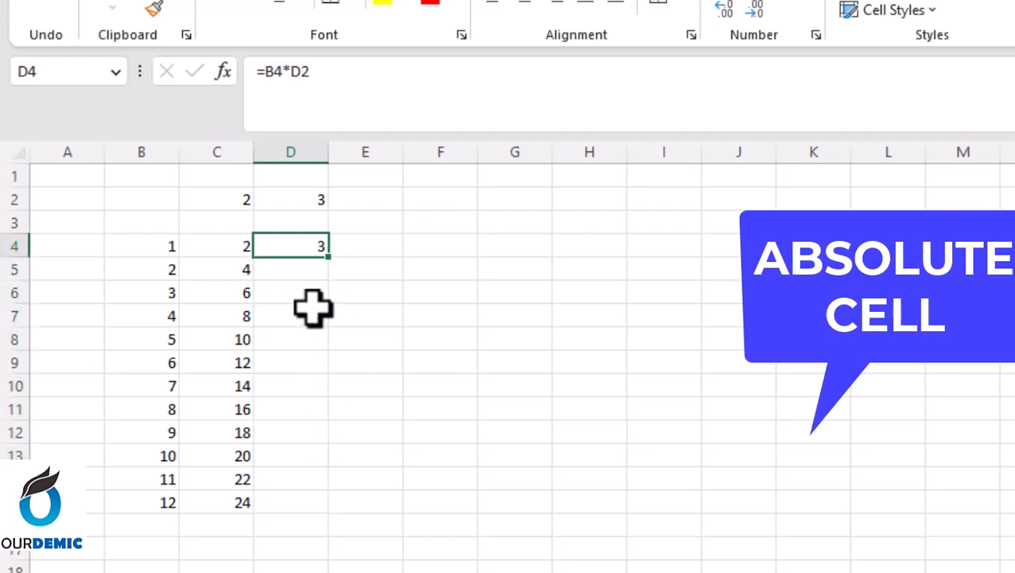
Step: Make the D2 reference in cell D4 absolute so the formula reads =B4*$D$2, and fill it down to D15
double_click(315, 247)
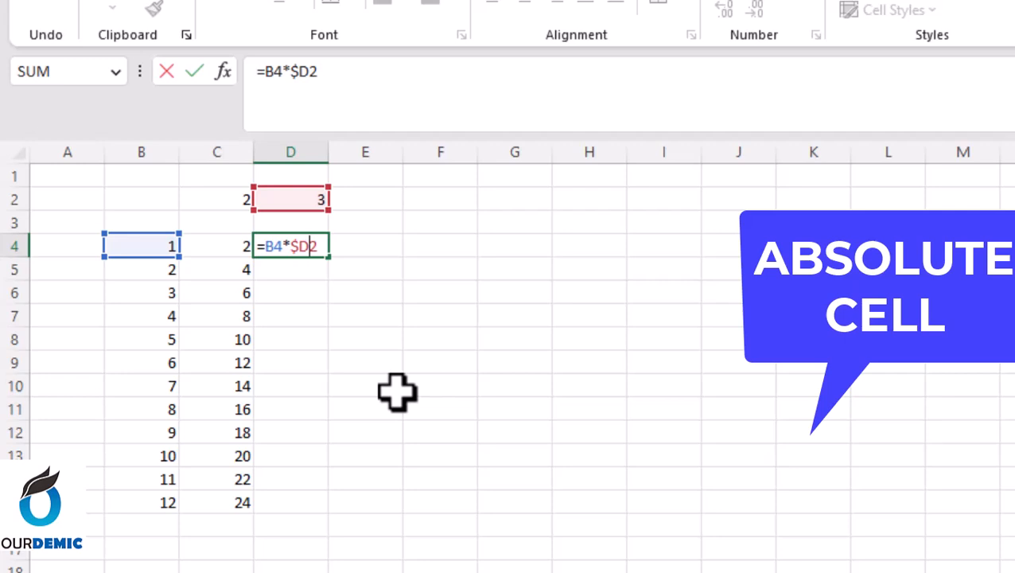
key("Return")
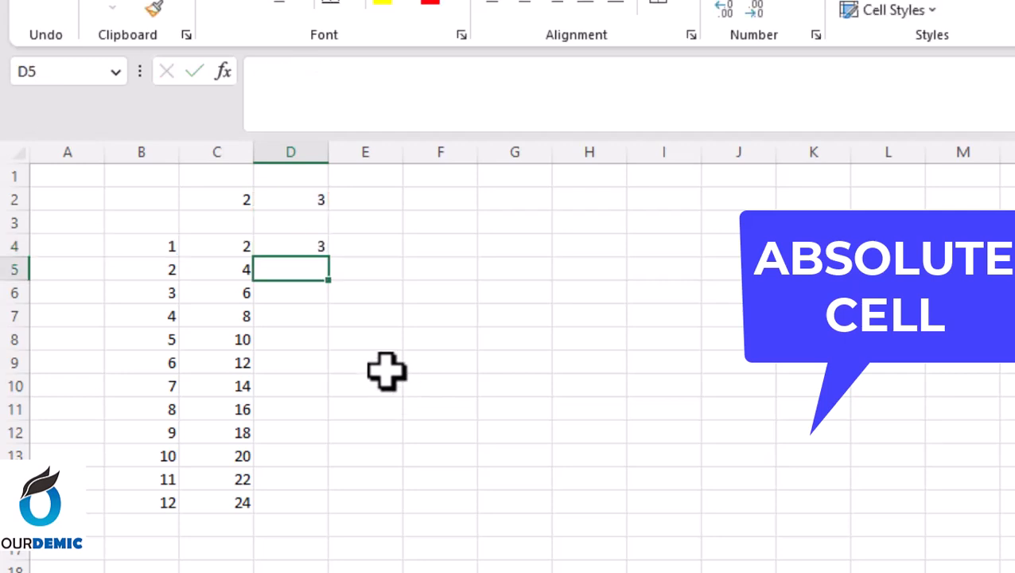
left_click(307, 245)
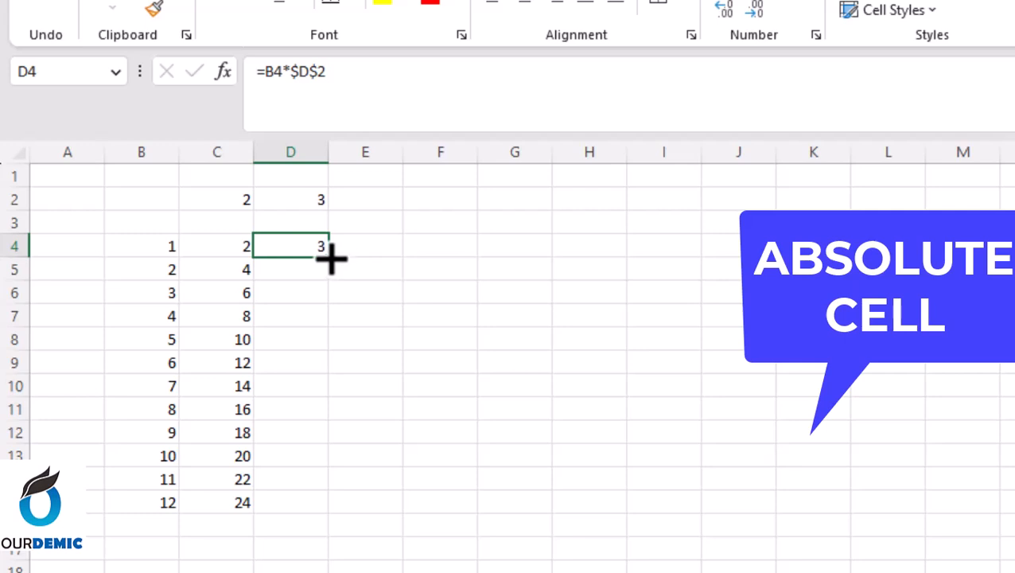
double_click(328, 257)
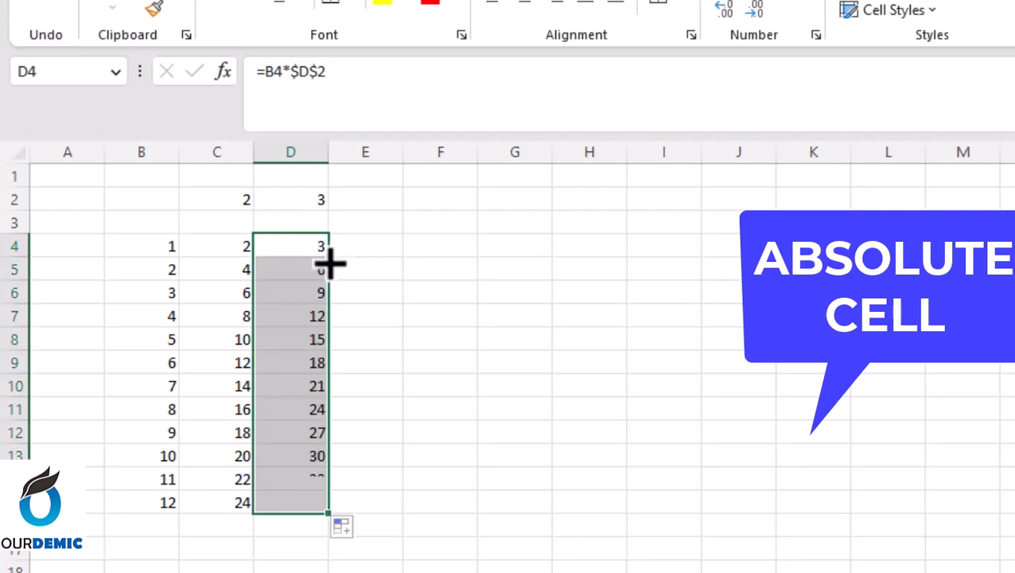
left_click(308, 267)
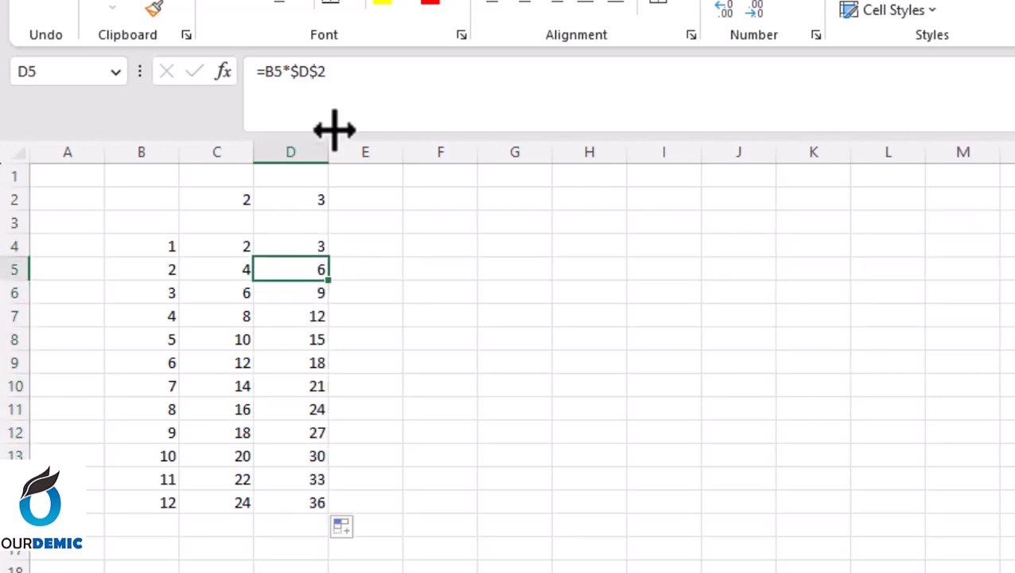
left_click(311, 70)
left_click_drag(311, 70, 258, 72)
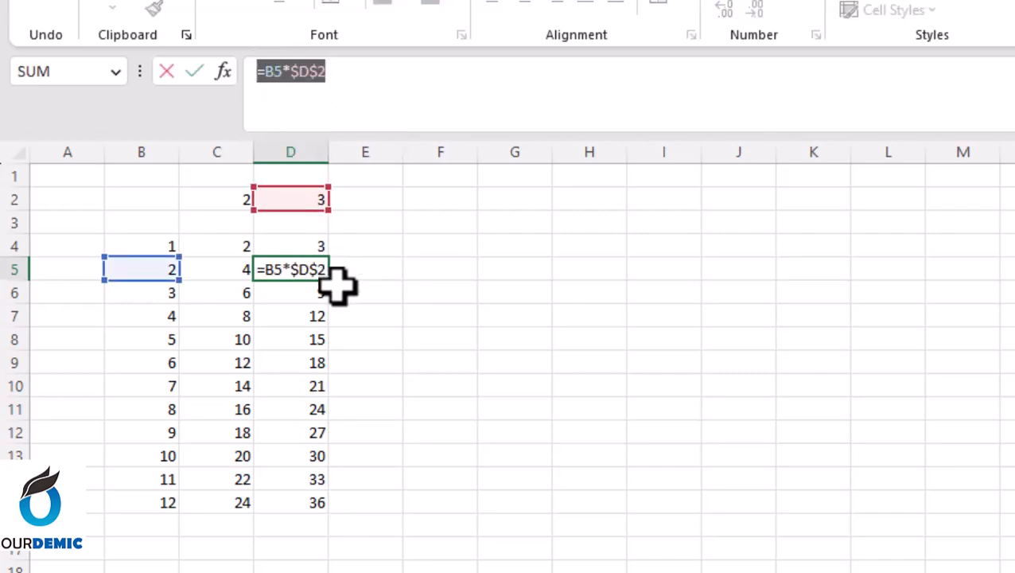
type("=")
left_click(302, 338)
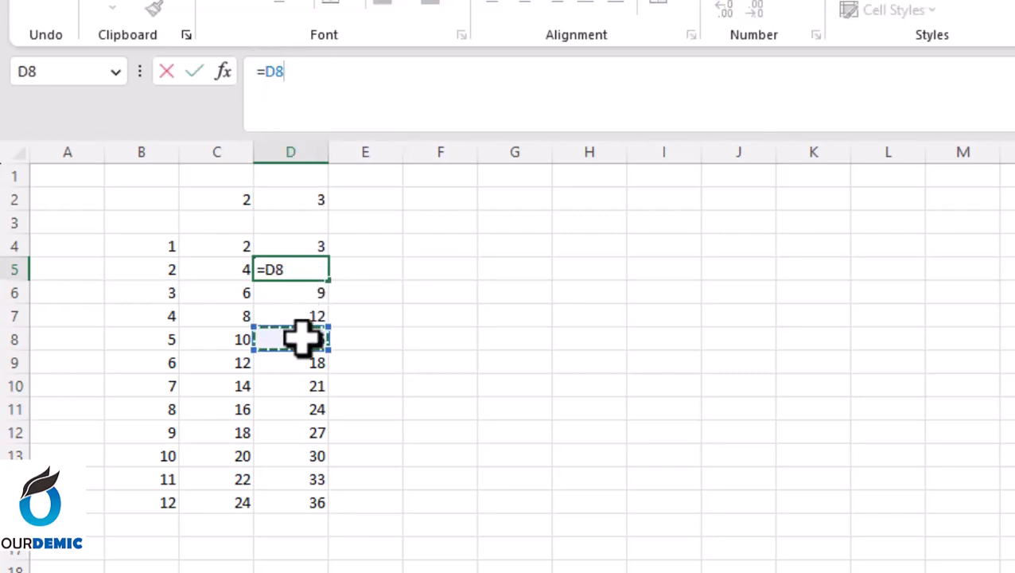
key("ctrl+z")
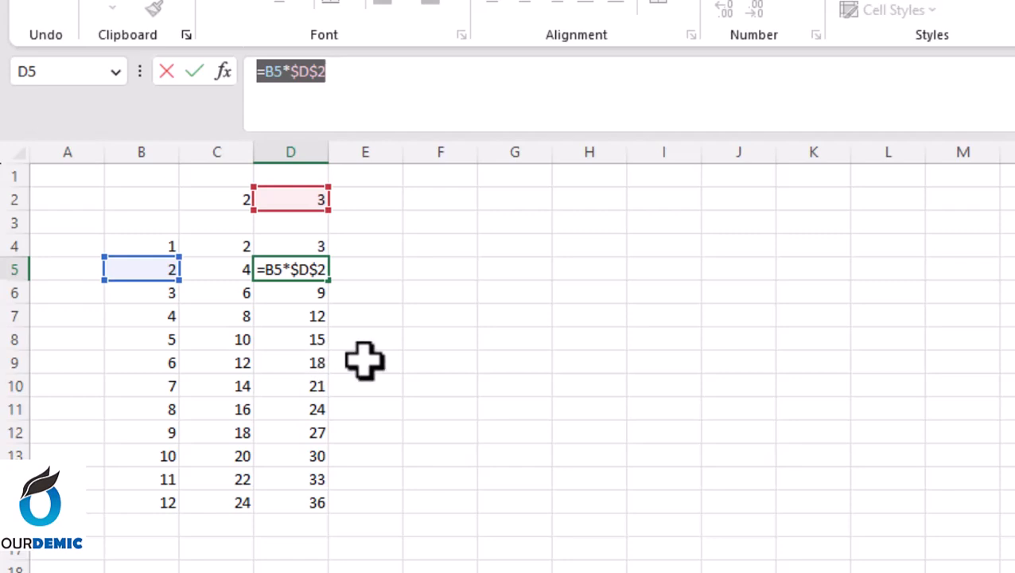
key("Escape")
Step: Examine the copied formulas in cells D6 through D15 to compare their relative and absolute references
left_click(302, 292)
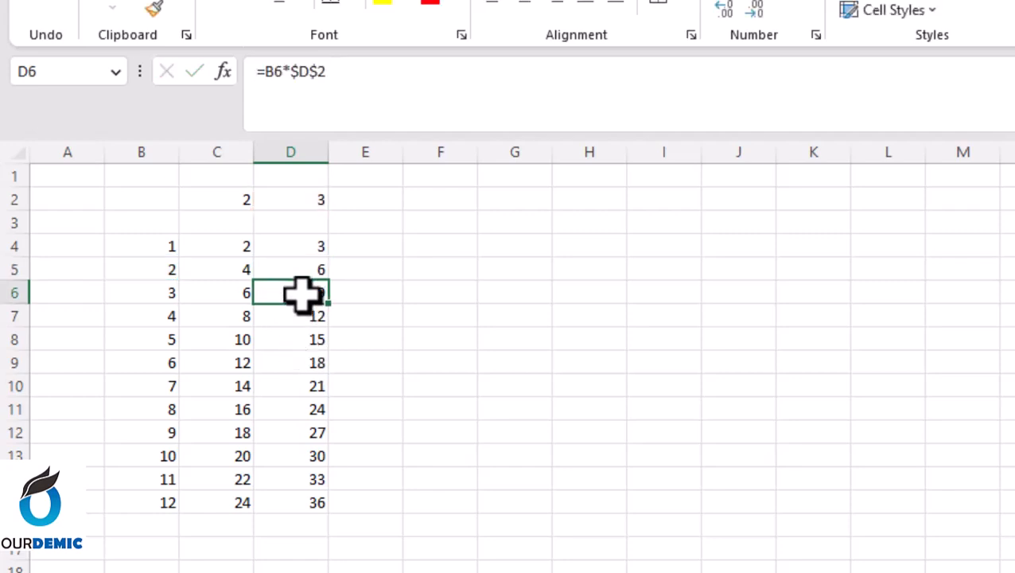
left_click(301, 314)
left_click(304, 337)
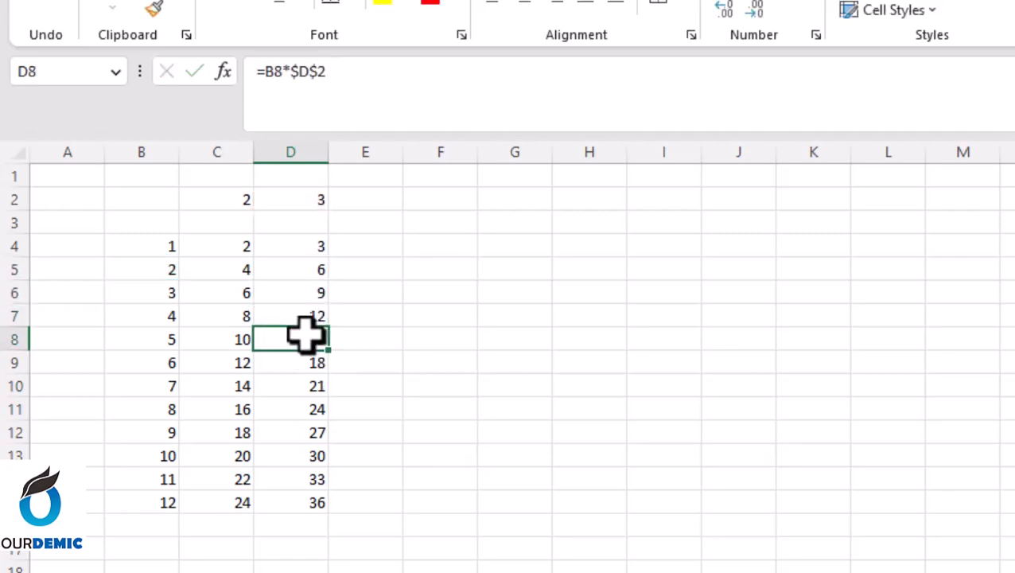
left_click(307, 368)
left_click(307, 389)
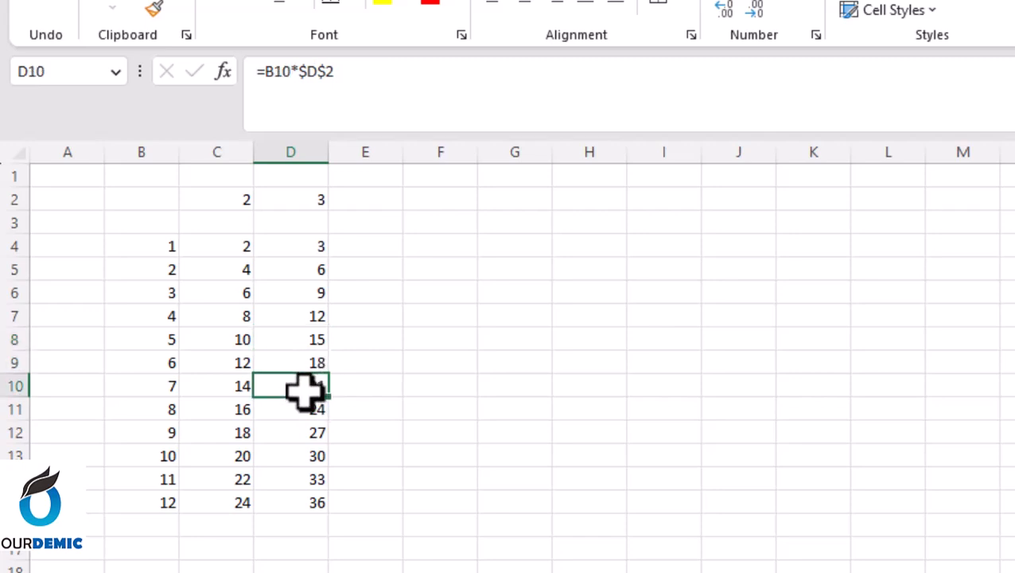
left_click(310, 414)
left_click(307, 436)
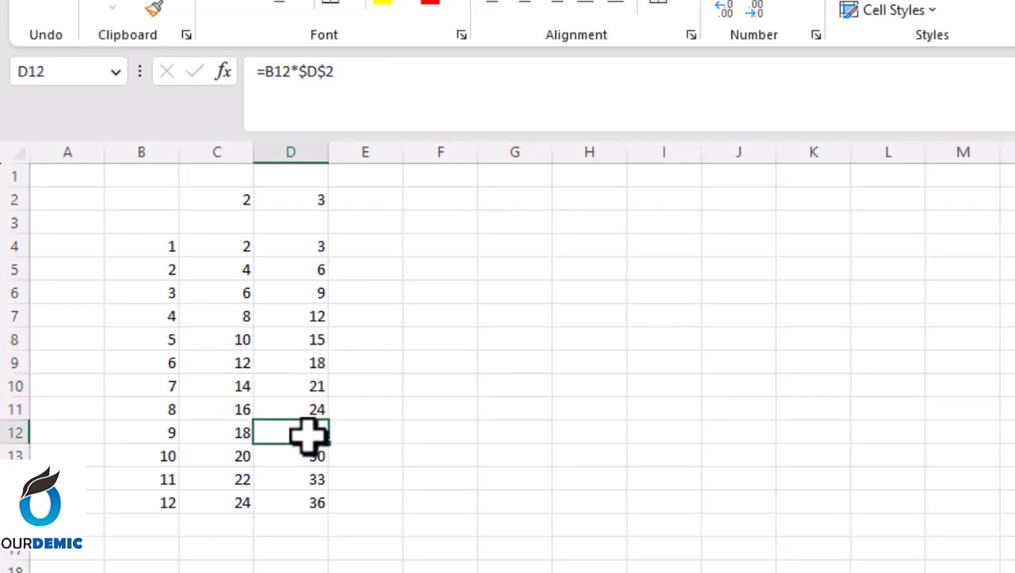
left_click(309, 459)
left_click(308, 483)
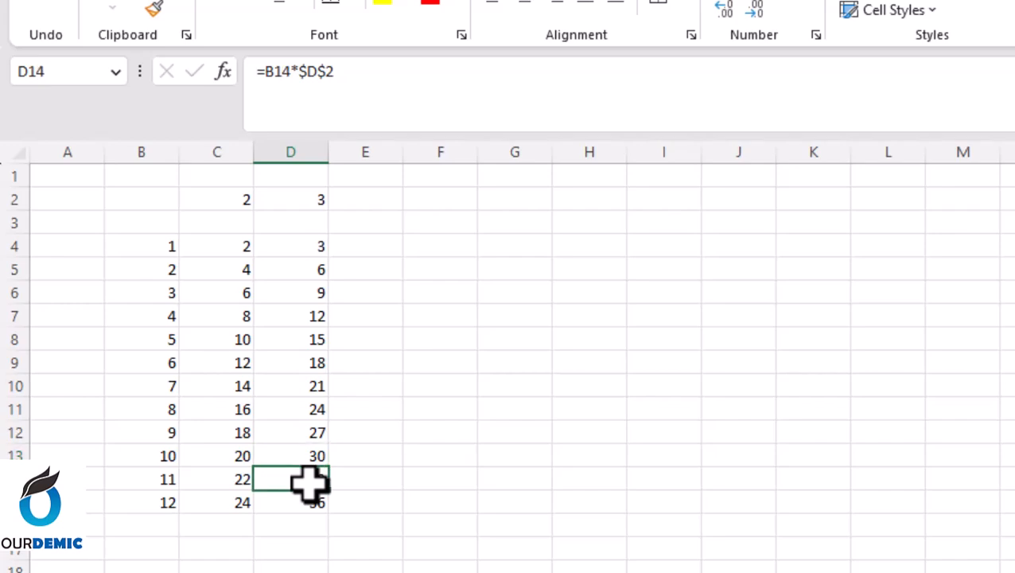
left_click(312, 503)
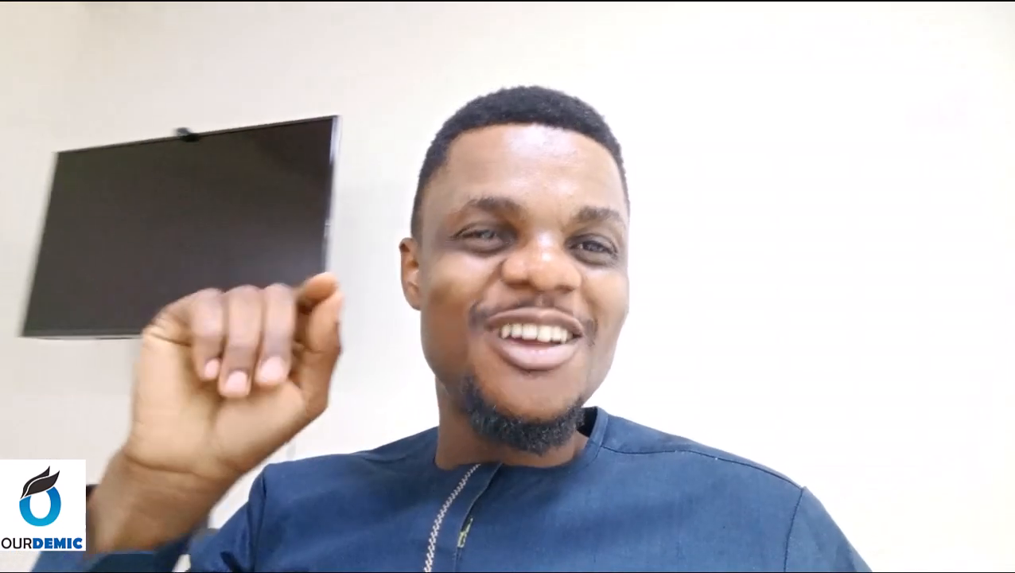